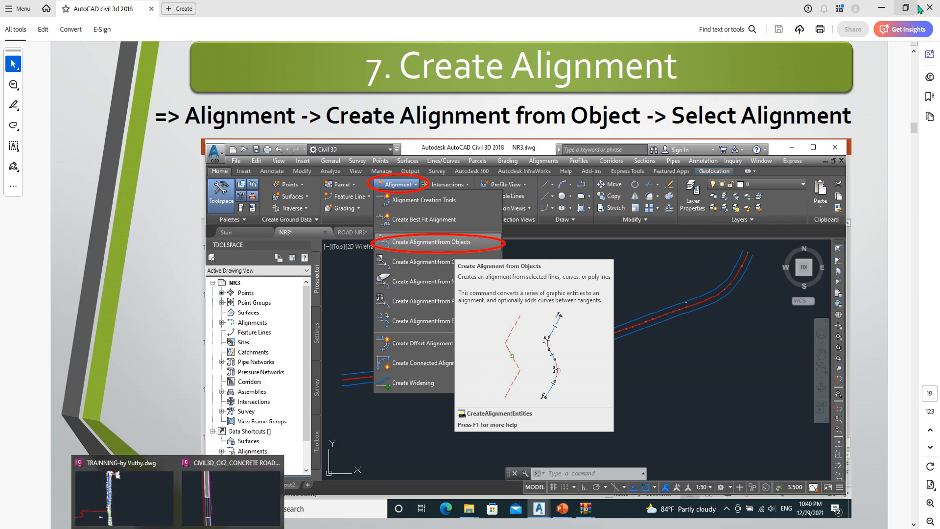
Step: Switch from the PDF guide to the Civil 3D drawing and examine the road's blue centre line along its length
{"action": "left_click", "coordinate": [881, 8]}
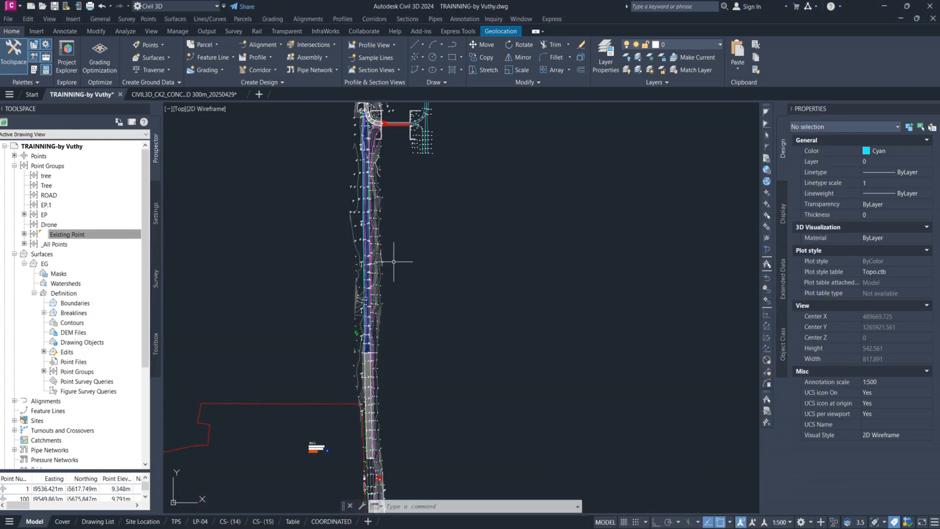
{"action": "scroll", "coordinate": [382, 234], "scroll_direction": "up", "scroll_amount": 10}
{"action": "scroll", "coordinate": [363, 307], "scroll_direction": "up", "scroll_amount": 4}
{"action": "mouse_move", "coordinate": [363, 307]}
{"action": "middle_mouse_down"}
{"action": "mouse_move", "coordinate": [379, 203]}
{"action": "mouse_move", "coordinate": [358, 453]}
{"action": "middle_mouse_up"}
{"action": "scroll", "coordinate": [380, 203], "scroll_direction": "down", "scroll_amount": 2}
{"action": "scroll", "coordinate": [375, 156], "scroll_direction": "down", "scroll_amount": 4}
{"action": "middle_click_drag", "start_coordinate": [375, 156], "coordinate": [361, 483]}
{"action": "middle_click_drag", "start_coordinate": [360, 226], "coordinate": [359, 444]}
{"action": "middle_click_drag", "start_coordinate": [360, 206], "coordinate": [371, 482]}
{"action": "middle_click_drag", "start_coordinate": [365, 235], "coordinate": [376, 429]}
{"action": "middle_click_drag", "start_coordinate": [377, 259], "coordinate": [363, 449]}
{"action": "scroll", "coordinate": [352, 148], "scroll_direction": "up", "scroll_amount": 2}
{"action": "mouse_move", "coordinate": [351, 148]}
{"action": "middle_mouse_down"}
{"action": "mouse_move", "coordinate": [383, 213]}
{"action": "mouse_move", "coordinate": [398, 296]}
{"action": "middle_mouse_up"}
{"action": "scroll", "coordinate": [383, 213], "scroll_direction": "up", "scroll_amount": 1}
{"action": "scroll", "coordinate": [397, 295], "scroll_direction": "down", "scroll_amount": 1}
{"action": "scroll", "coordinate": [392, 186], "scroll_direction": "up", "scroll_amount": 5}
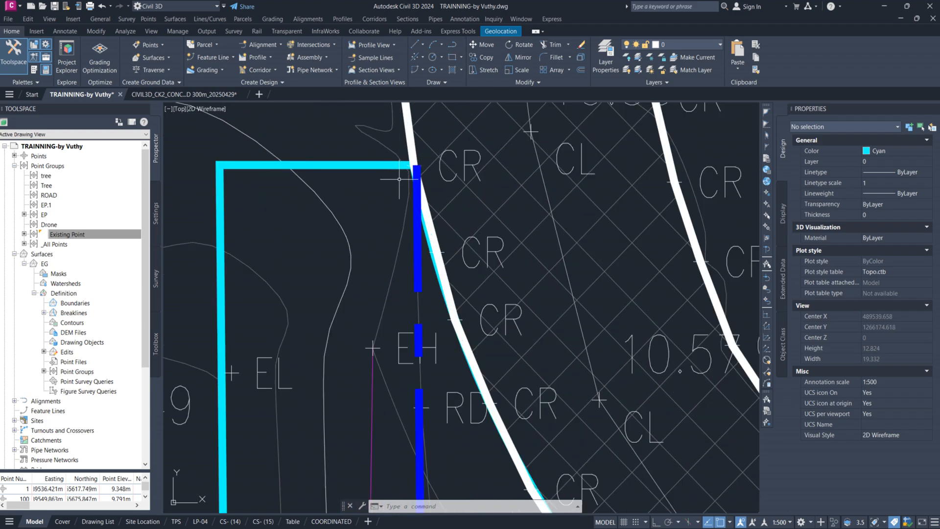
{"action": "scroll", "coordinate": [402, 172], "scroll_direction": "up", "scroll_amount": 2}
{"action": "scroll", "coordinate": [451, 238], "scroll_direction": "down", "scroll_amount": 10}
{"action": "scroll", "coordinate": [451, 239], "scroll_direction": "down", "scroll_amount": 5}
{"action": "middle_click_drag", "start_coordinate": [460, 421], "coordinate": [442, 284]}
{"action": "scroll", "coordinate": [420, 313], "scroll_direction": "up", "scroll_amount": 11}
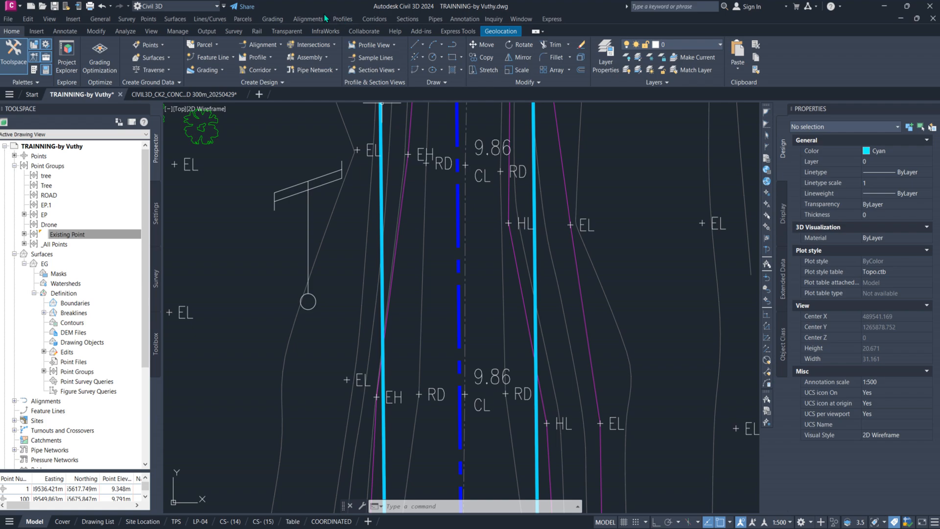
{"action": "left_click", "coordinate": [307, 20]}
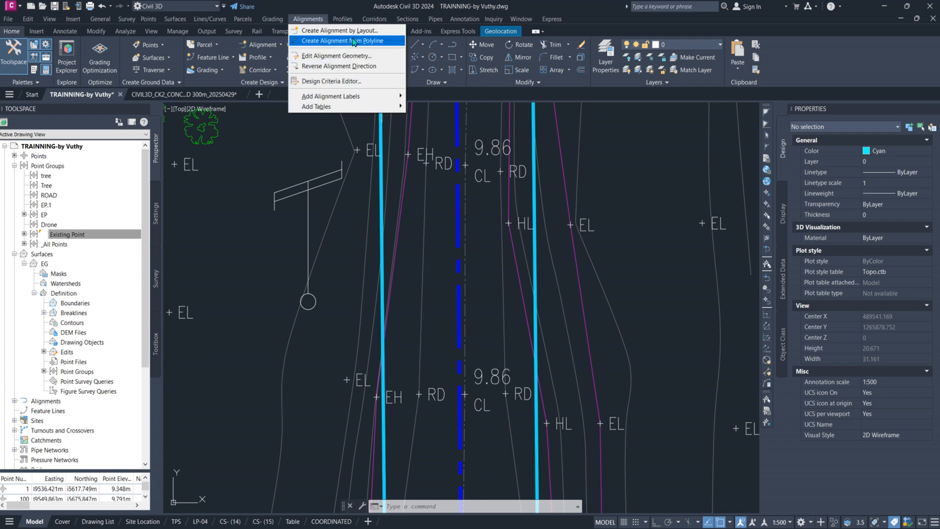
{"action": "mouse_move", "coordinate": [332, 19]}
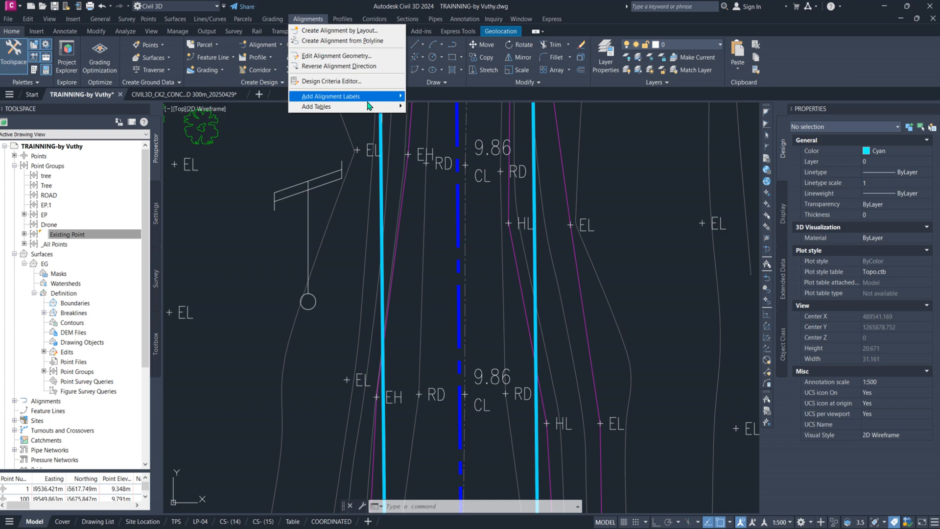
{"action": "left_click", "coordinate": [349, 40]}
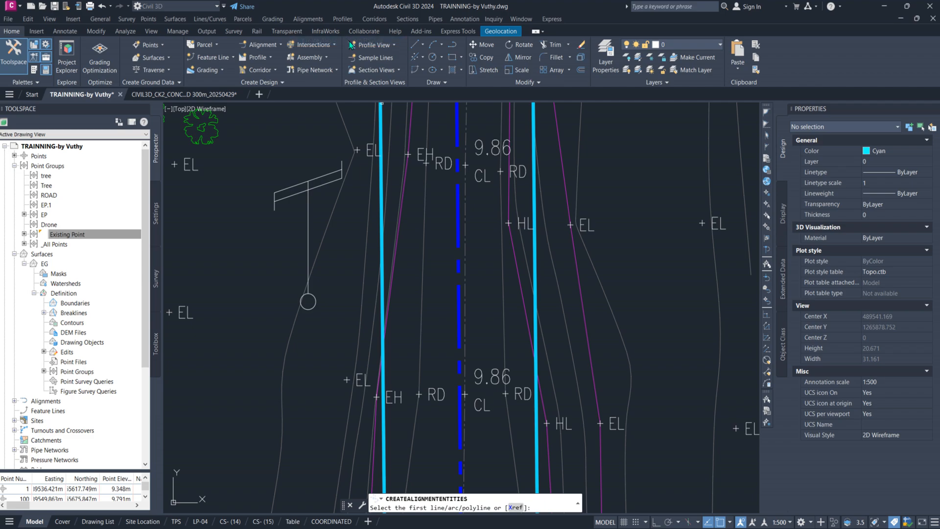
{"action": "scroll", "coordinate": [433, 142], "scroll_direction": "down", "scroll_amount": 6}
{"action": "scroll", "coordinate": [445, 259], "scroll_direction": "up", "scroll_amount": 10}
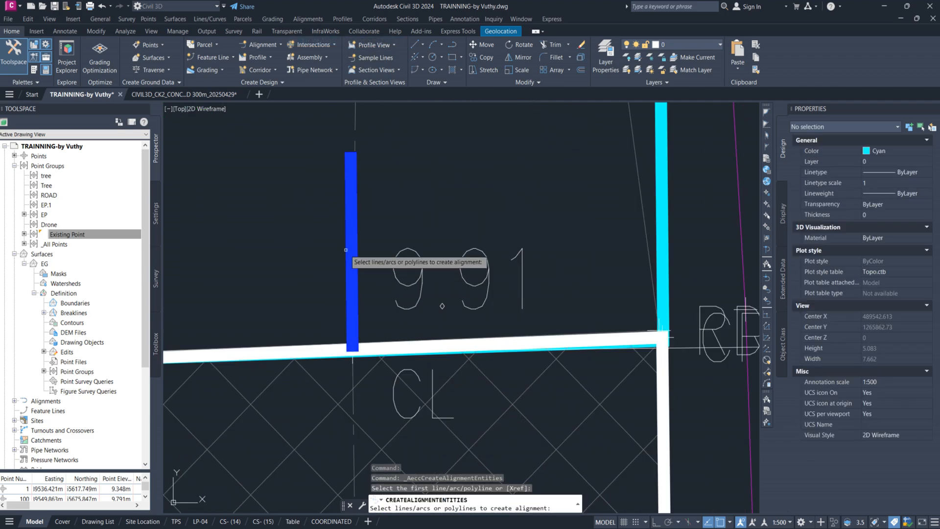
{"action": "left_click", "coordinate": [345, 251]}
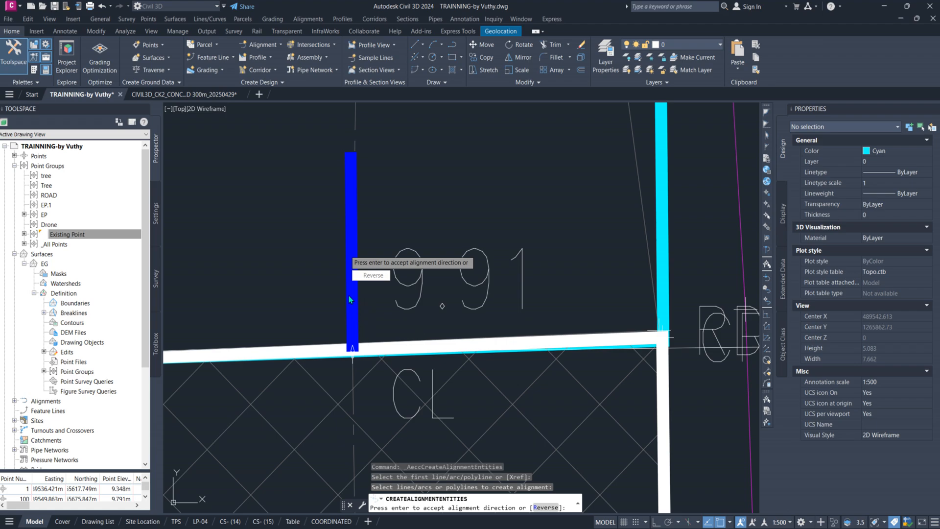
{"action": "key", "text": "Return"}
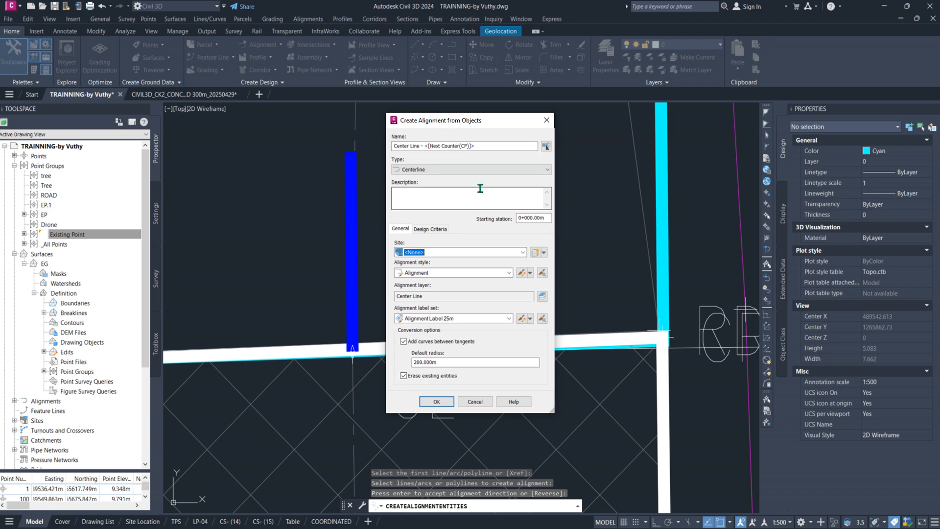
{"action": "left_click_drag", "start_coordinate": [488, 145], "coordinate": [378, 148]}
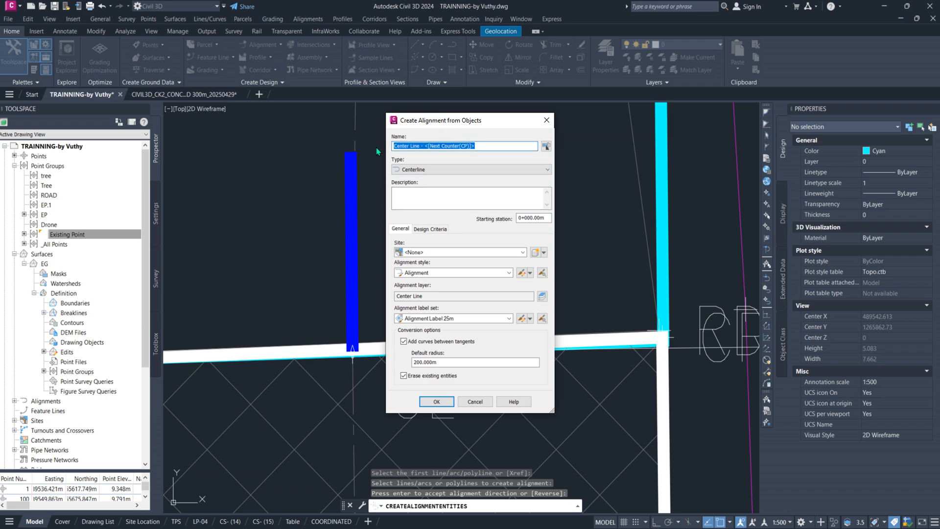
{"action": "key", "text": "Delete"}
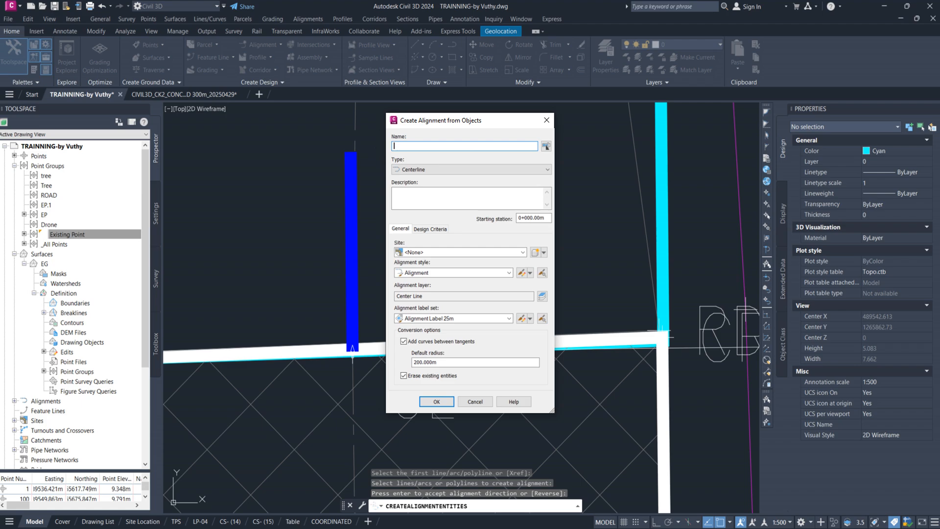
{"action": "key", "text": "Escape"}
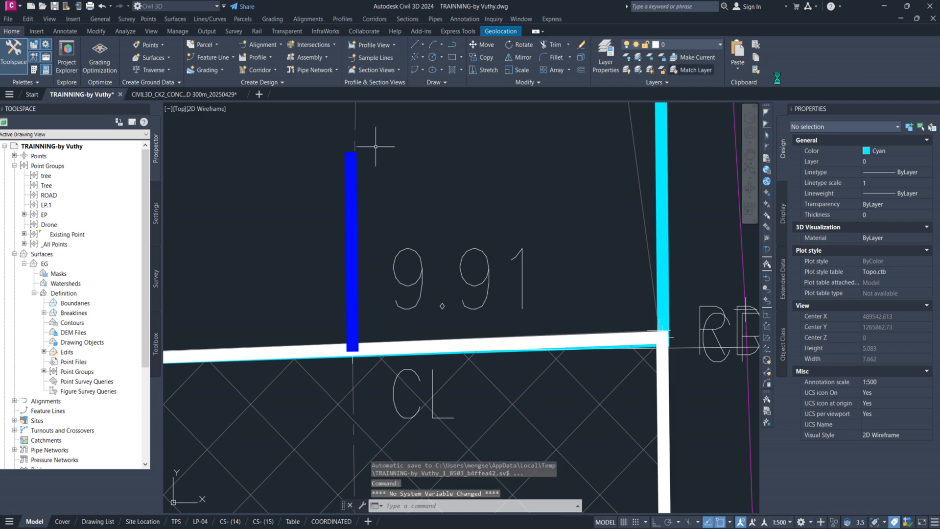
Step: Start an alignment from the blue centre-line polyline, accept its direction and name it Center Line Profile
{"action": "key", "text": "Return"}
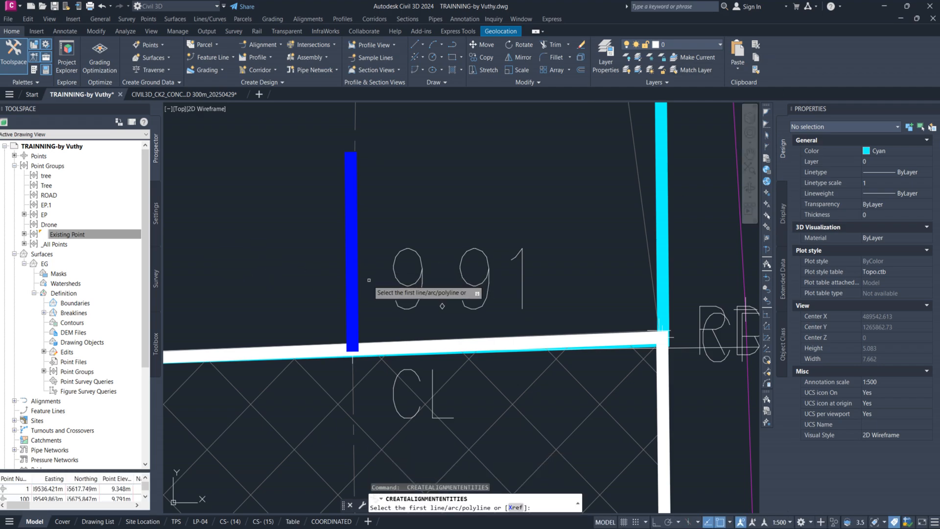
{"action": "left_click", "coordinate": [349, 277]}
{"action": "key", "text": "Return"}
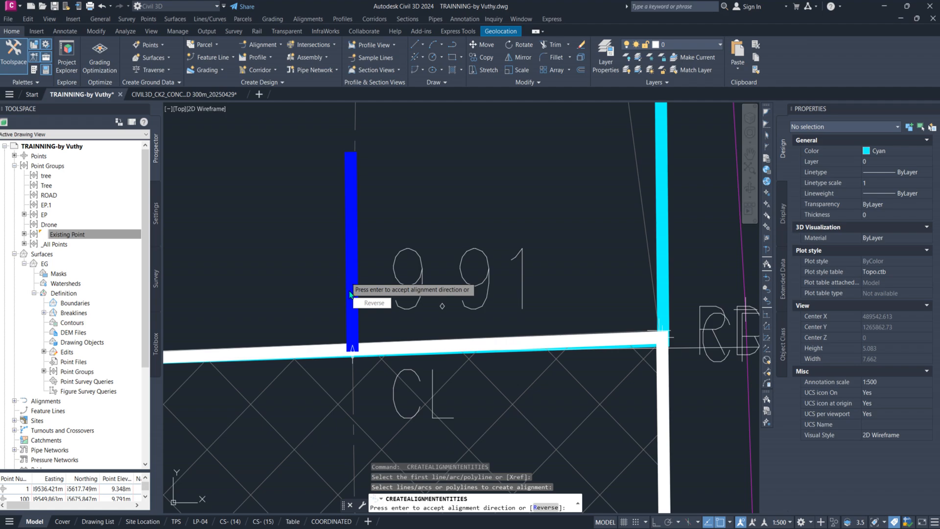
{"action": "key", "text": "Return"}
{"action": "left_click", "coordinate": [487, 145]}
{"action": "left_click_drag", "start_coordinate": [487, 146], "coordinate": [435, 145]}
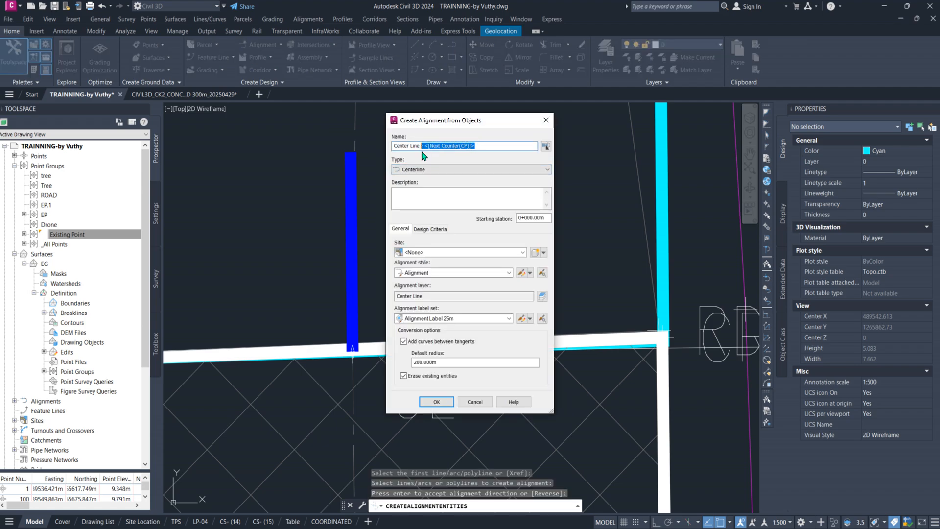
{"action": "key", "text": "BackSpace"}
Step: Create the alignment with the Alignment style and the Alignment Label 25m label set
{"action": "left_click", "coordinate": [435, 270]}
{"action": "left_click", "coordinate": [435, 270]}
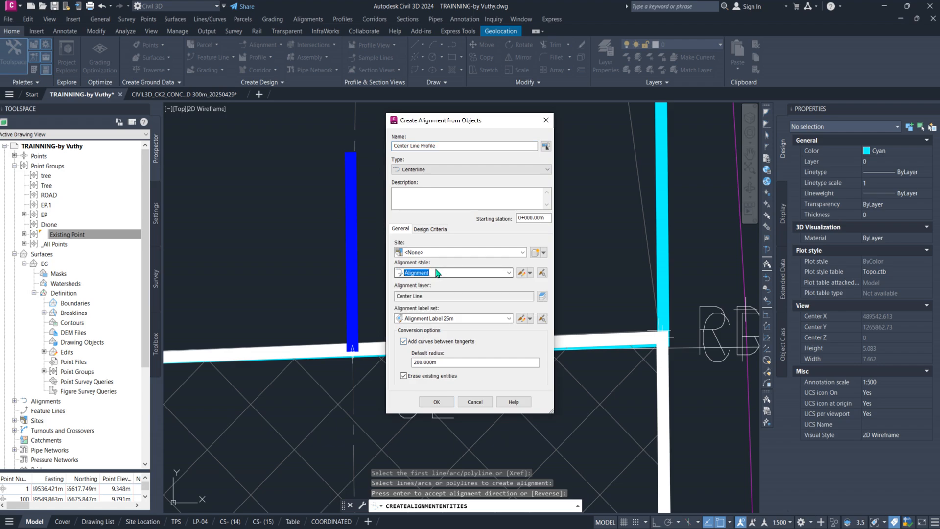
{"action": "left_click", "coordinate": [489, 319]}
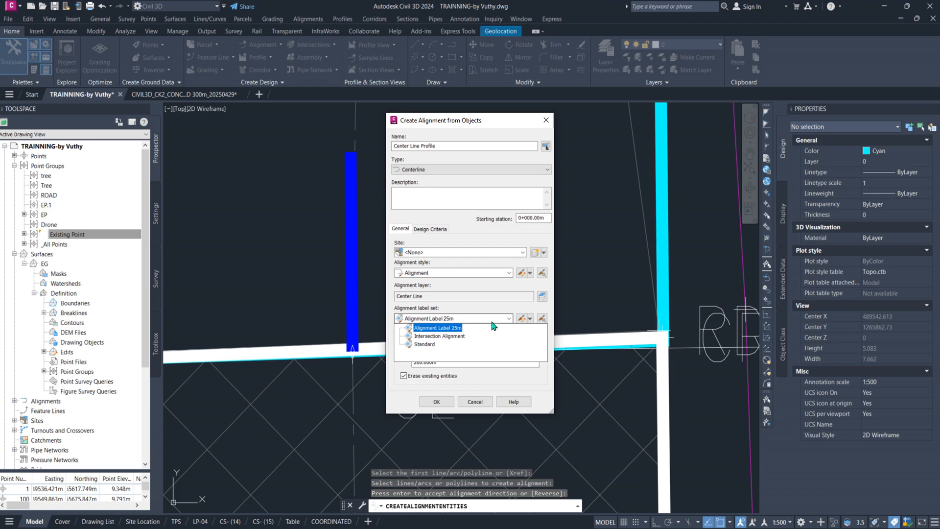
{"action": "left_click", "coordinate": [492, 321]}
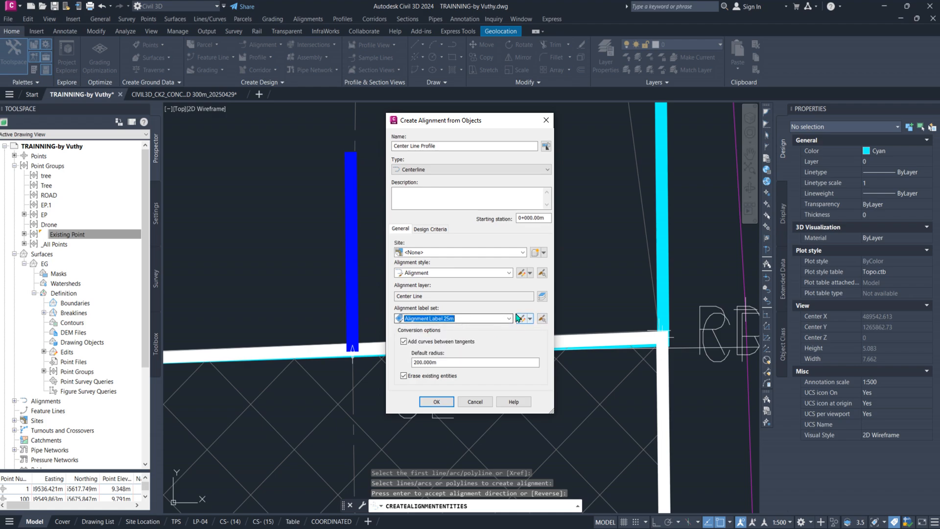
{"action": "left_click", "coordinate": [433, 404]}
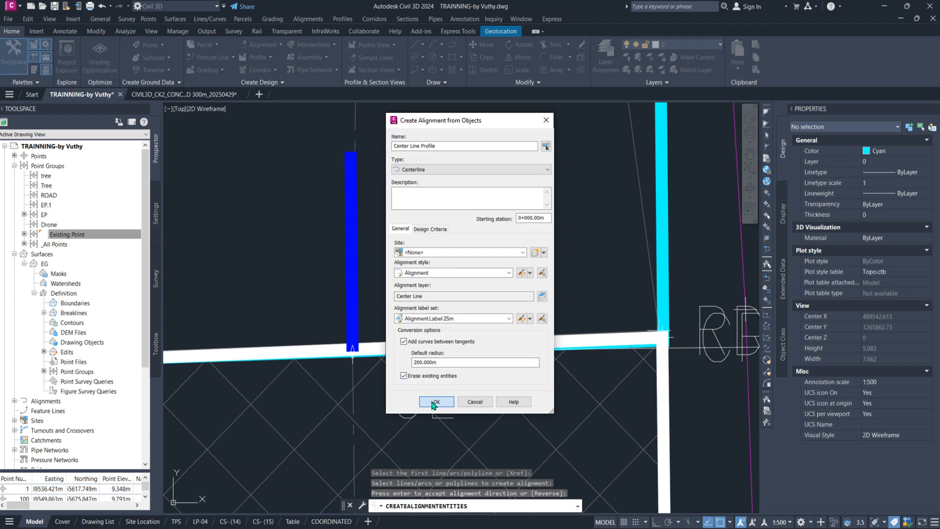
Step: Examine the station labels along the new alignment from its start to its end
{"action": "scroll", "coordinate": [328, 345], "scroll_direction": "down", "scroll_amount": 3}
{"action": "scroll", "coordinate": [328, 346], "scroll_direction": "up", "scroll_amount": 6}
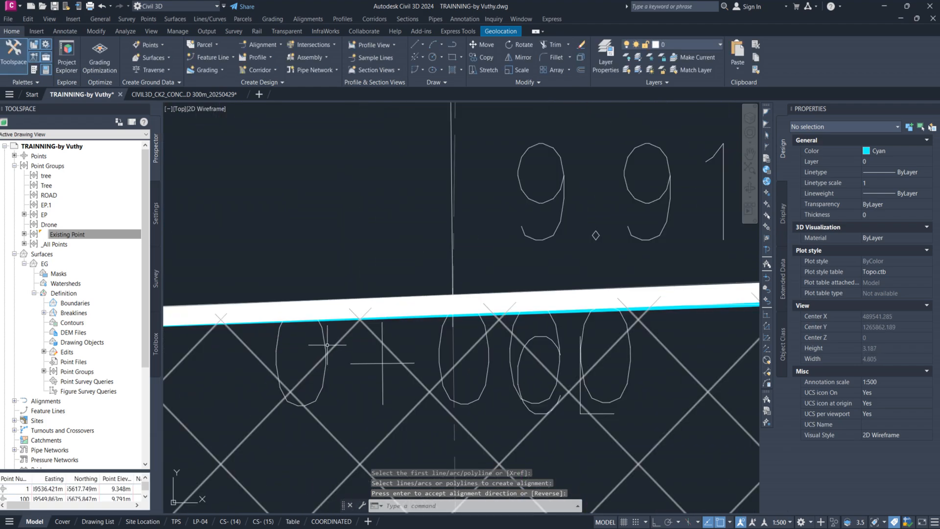
{"action": "left_click", "coordinate": [327, 346]}
{"action": "scroll", "coordinate": [327, 346], "scroll_direction": "down", "scroll_amount": 8}
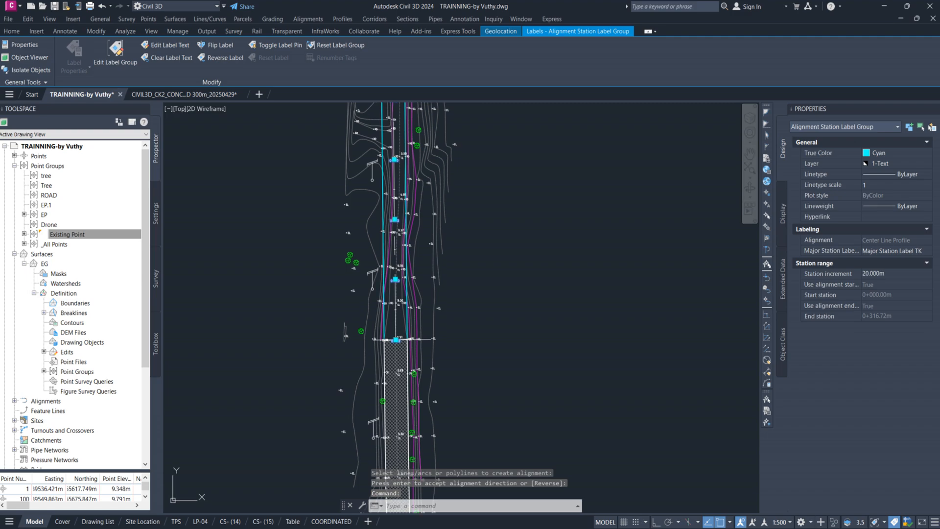
{"action": "scroll", "coordinate": [382, 363], "scroll_direction": "up", "scroll_amount": 8}
{"action": "scroll", "coordinate": [375, 372], "scroll_direction": "down", "scroll_amount": 5}
{"action": "scroll", "coordinate": [408, 290], "scroll_direction": "up", "scroll_amount": 5}
{"action": "scroll", "coordinate": [385, 211], "scroll_direction": "up", "scroll_amount": 6}
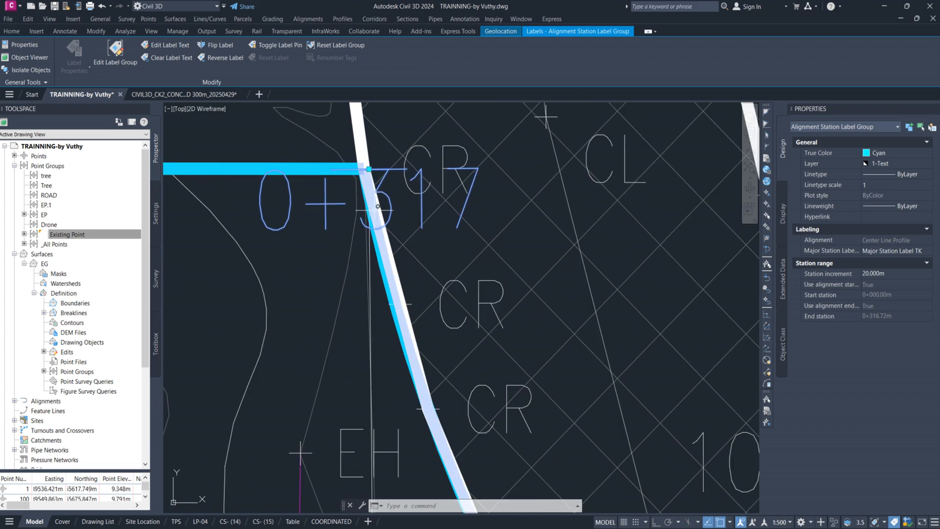
{"action": "scroll", "coordinate": [377, 207], "scroll_direction": "down", "scroll_amount": 10}
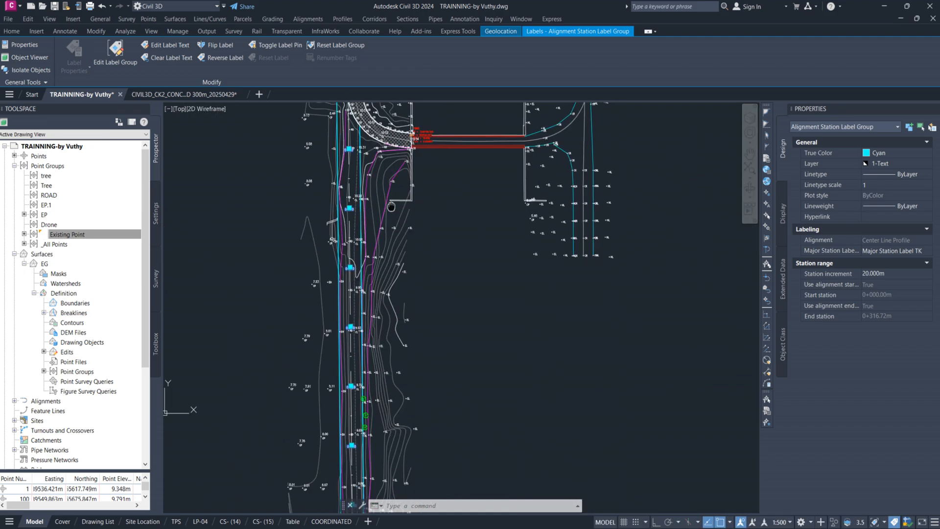
{"action": "scroll", "coordinate": [394, 227], "scroll_direction": "down", "scroll_amount": 3}
{"action": "key", "text": "Escape"}
{"action": "scroll", "coordinate": [386, 408], "scroll_direction": "up", "scroll_amount": 2}
{"action": "scroll", "coordinate": [386, 408], "scroll_direction": "up", "scroll_amount": 8}
{"action": "middle_click_drag", "start_coordinate": [297, 127], "coordinate": [307, 270]}
{"action": "scroll", "coordinate": [309, 279], "scroll_direction": "up", "scroll_amount": 3}
{"action": "scroll", "coordinate": [314, 286], "scroll_direction": "down", "scroll_amount": 3}
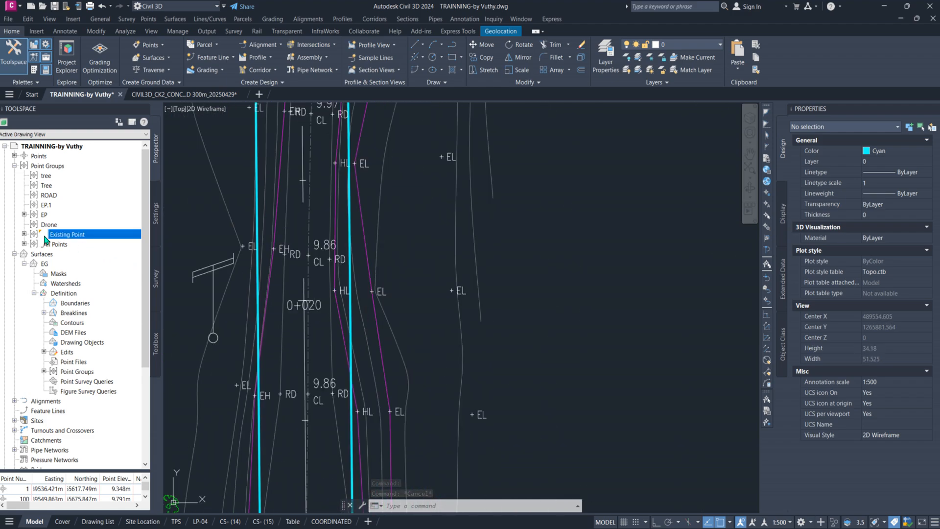
Step: Collapse the Surfaces and Point Groups branches and inspect the Center Line Profile entry among the drawing's centerline alignments
{"action": "left_click", "coordinate": [15, 255]}
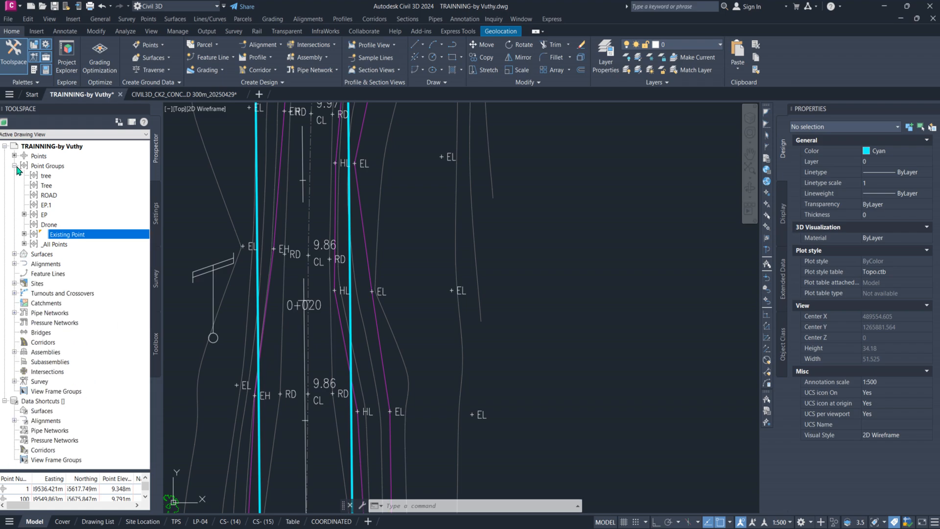
{"action": "left_click", "coordinate": [15, 166]}
{"action": "left_click", "coordinate": [14, 186]}
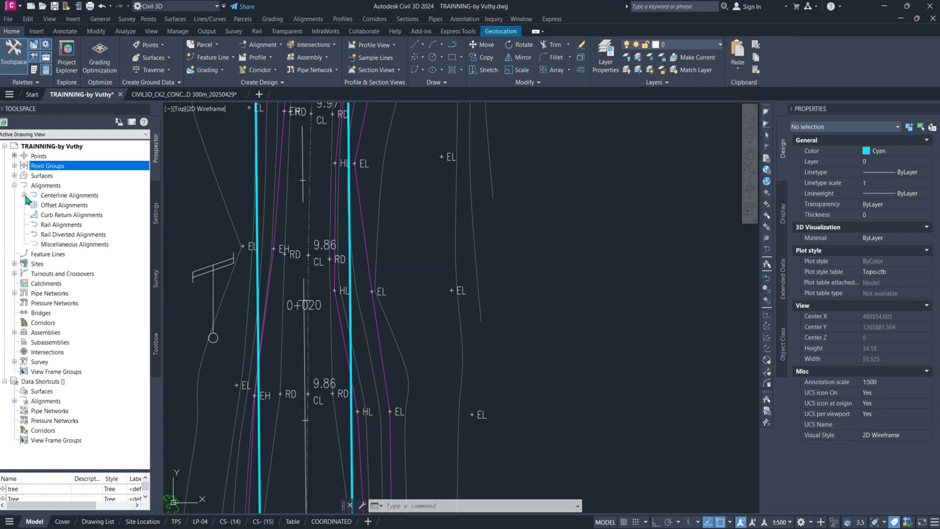
{"action": "left_click", "coordinate": [24, 196]}
{"action": "left_click", "coordinate": [82, 206]}
{"action": "left_click", "coordinate": [34, 205]}
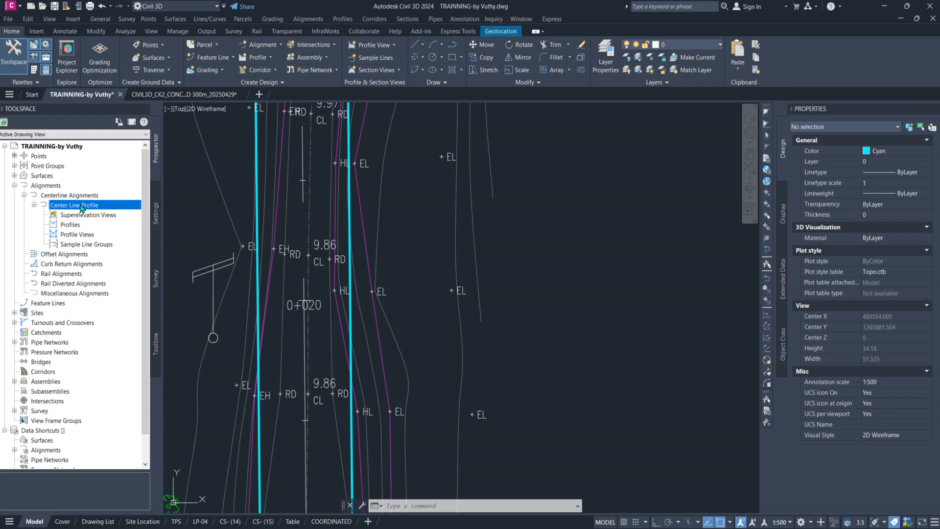
{"action": "left_click", "coordinate": [34, 205]}
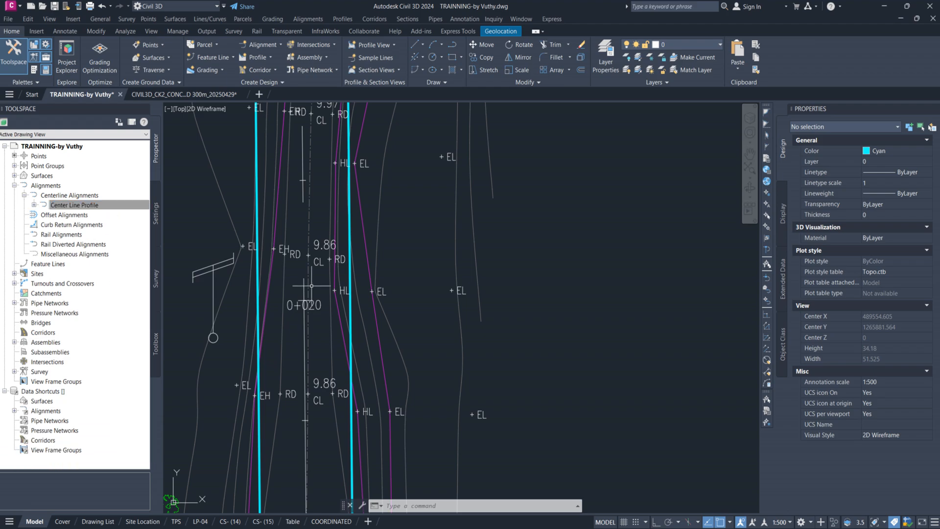
{"action": "left_click", "coordinate": [24, 196]}
{"action": "left_click", "coordinate": [15, 185]}
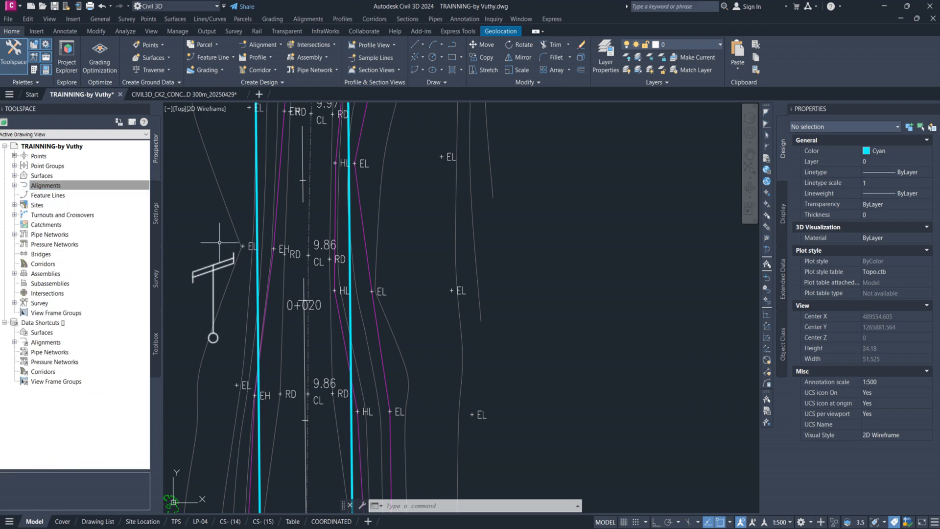
Step: Look over the whole road layout and the empty area beside it
{"action": "scroll", "coordinate": [445, 279], "scroll_direction": "down", "scroll_amount": 10}
{"action": "scroll", "coordinate": [322, 284], "scroll_direction": "up", "scroll_amount": 8}
{"action": "scroll", "coordinate": [322, 284], "scroll_direction": "down", "scroll_amount": 2}
{"action": "middle_click_drag", "start_coordinate": [454, 435], "coordinate": [387, 381]}
{"action": "scroll", "coordinate": [359, 292], "scroll_direction": "down", "scroll_amount": 2}
{"action": "middle_click_drag", "start_coordinate": [337, 174], "coordinate": [185, 65]}
{"action": "scroll", "coordinate": [260, 230], "scroll_direction": "down", "scroll_amount": 5}
{"action": "middle_click_drag", "start_coordinate": [233, 221], "coordinate": [295, 250]}
{"action": "scroll", "coordinate": [289, 231], "scroll_direction": "up", "scroll_amount": 5}
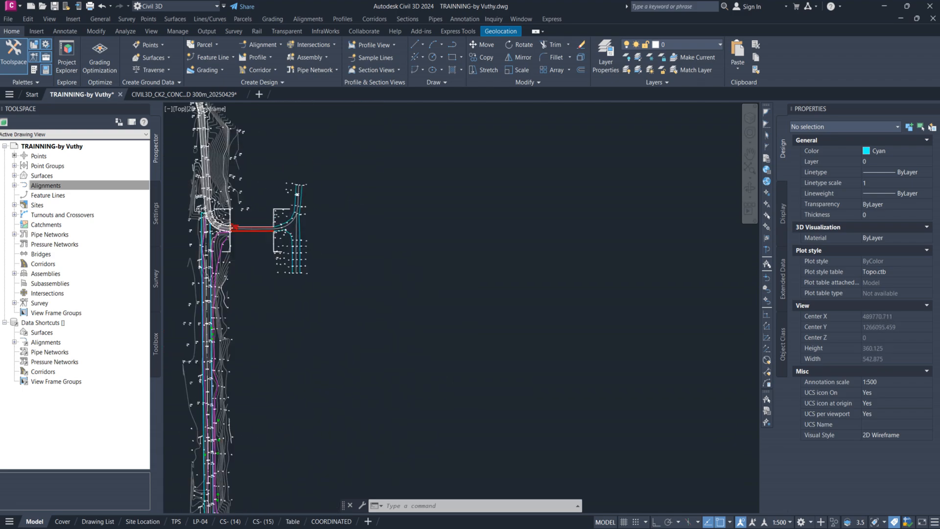
Step: Browse the PDF guide to the Create Longitudinal Profile slides, and return to the empty area beside the road in the Civil 3D drawing
{"action": "scroll", "coordinate": [292, 245], "scroll_direction": "down", "scroll_amount": 2}
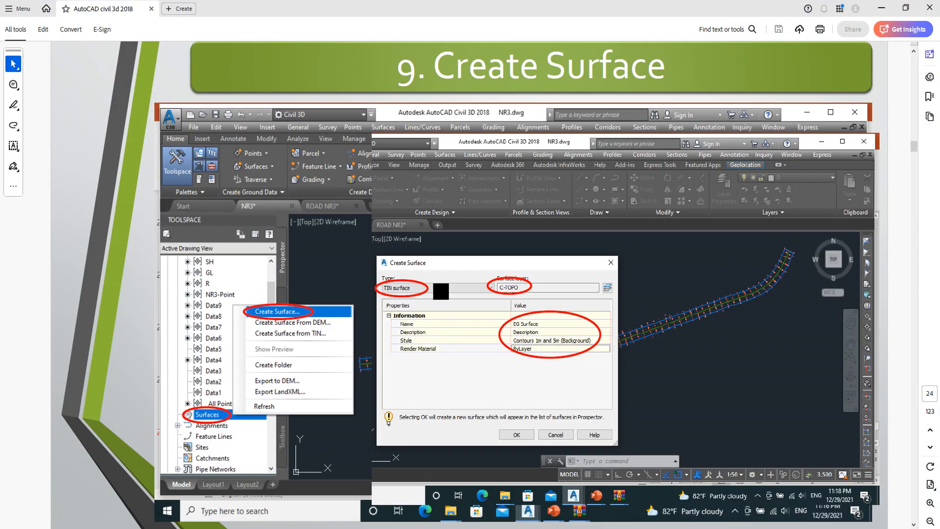
{"action": "scroll", "coordinate": [448, 247], "scroll_direction": "down", "scroll_amount": 8}
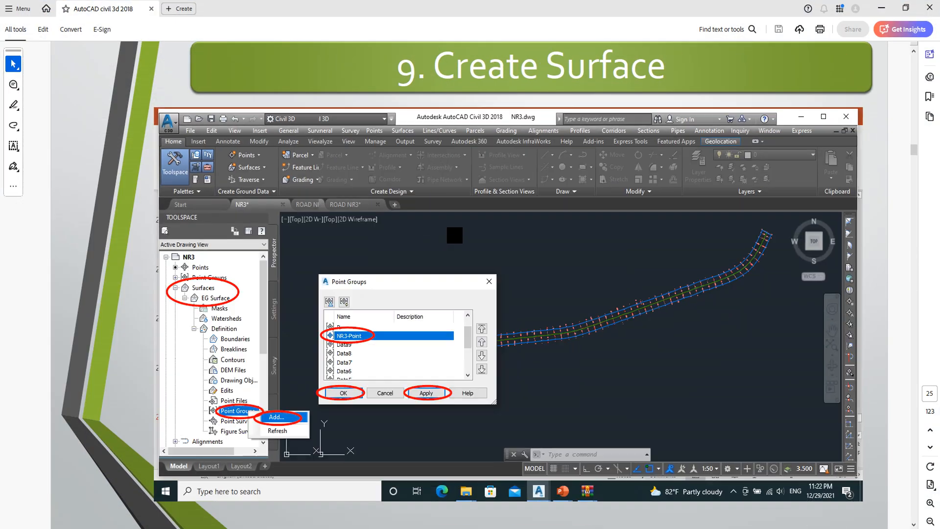
{"action": "scroll", "coordinate": [482, 284], "scroll_direction": "down", "scroll_amount": 3}
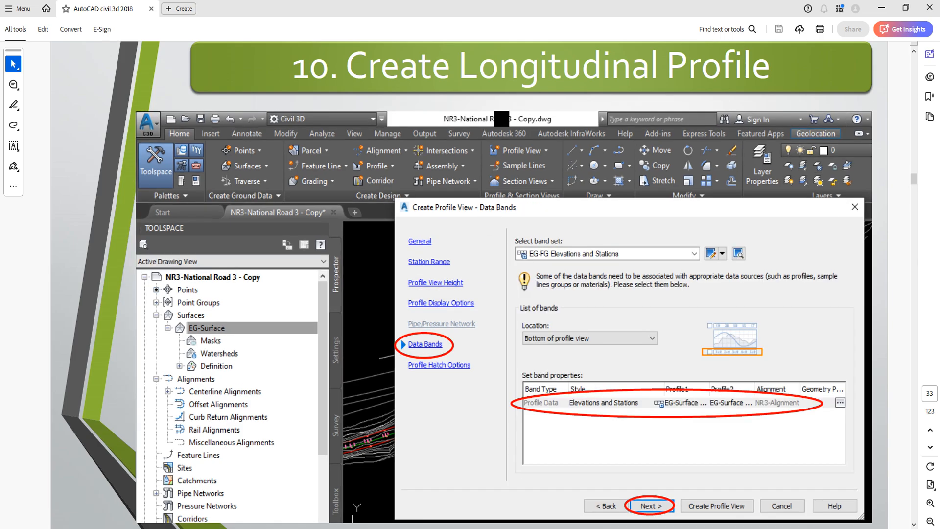
{"action": "scroll", "coordinate": [483, 284], "scroll_direction": "down", "scroll_amount": 3}
{"action": "scroll", "coordinate": [497, 287], "scroll_direction": "up", "scroll_amount": 5}
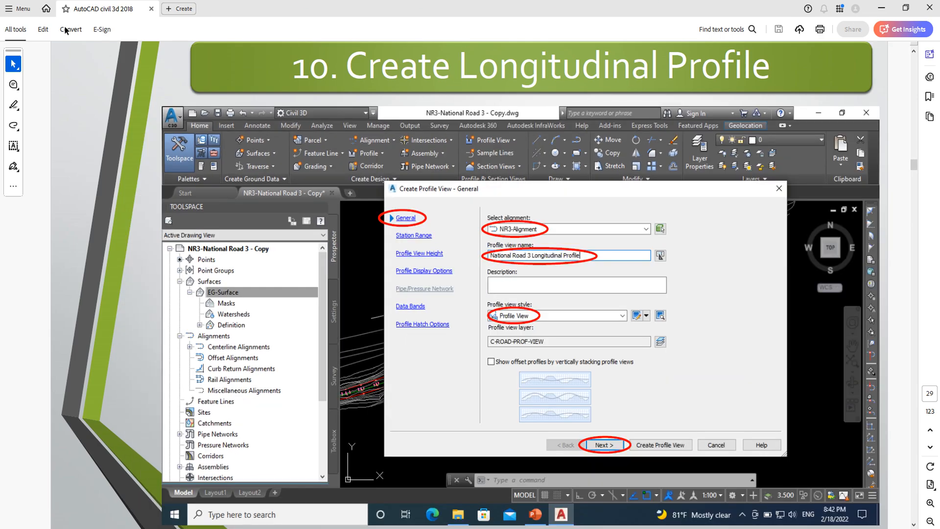
{"action": "left_click", "coordinate": [887, 10]}
{"action": "scroll", "coordinate": [227, 260], "scroll_direction": "up", "scroll_amount": 5}
{"action": "middle_click_drag", "start_coordinate": [425, 277], "coordinate": [251, 312]}
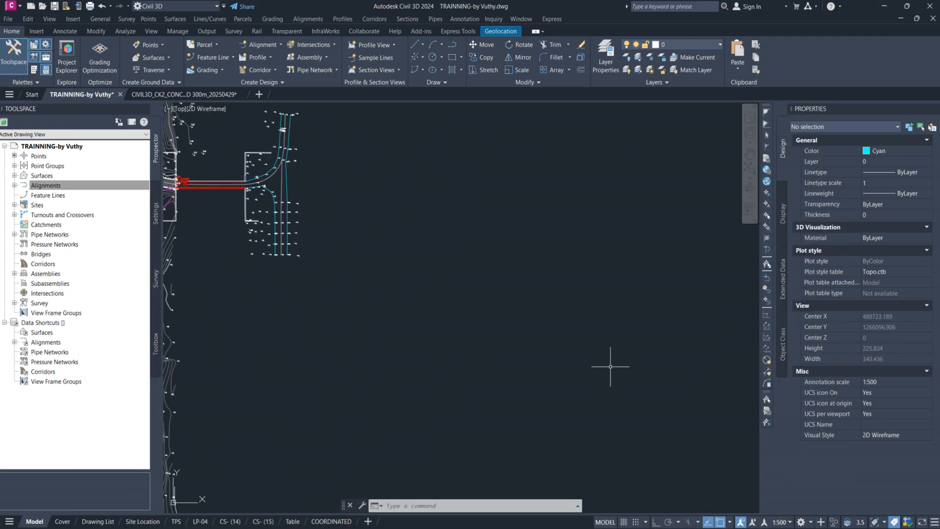
Step: Start a profile from surface on the Center Line Profile alignment and add the EG surface to the profile list
{"action": "scroll", "coordinate": [393, 299], "scroll_direction": "down", "scroll_amount": 5}
{"action": "middle_click_drag", "start_coordinate": [401, 324], "coordinate": [386, 270]}
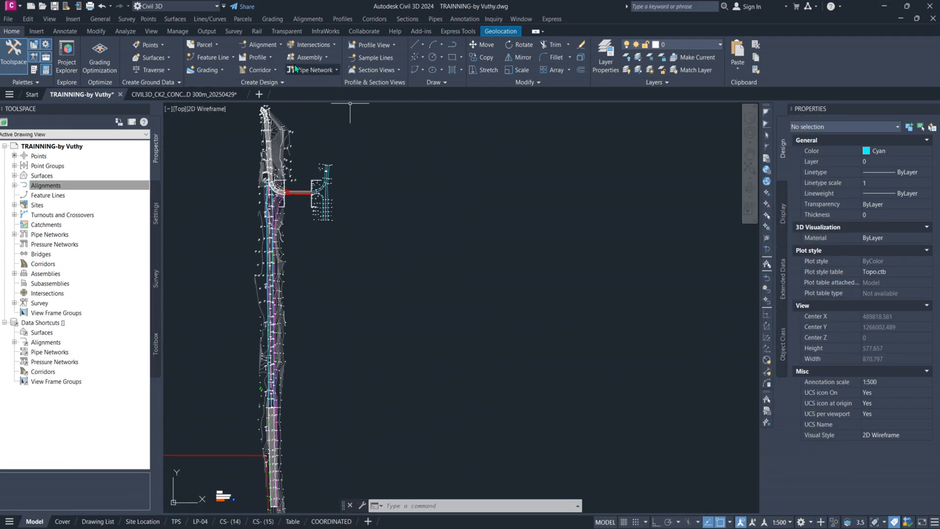
{"action": "left_click", "coordinate": [259, 57]}
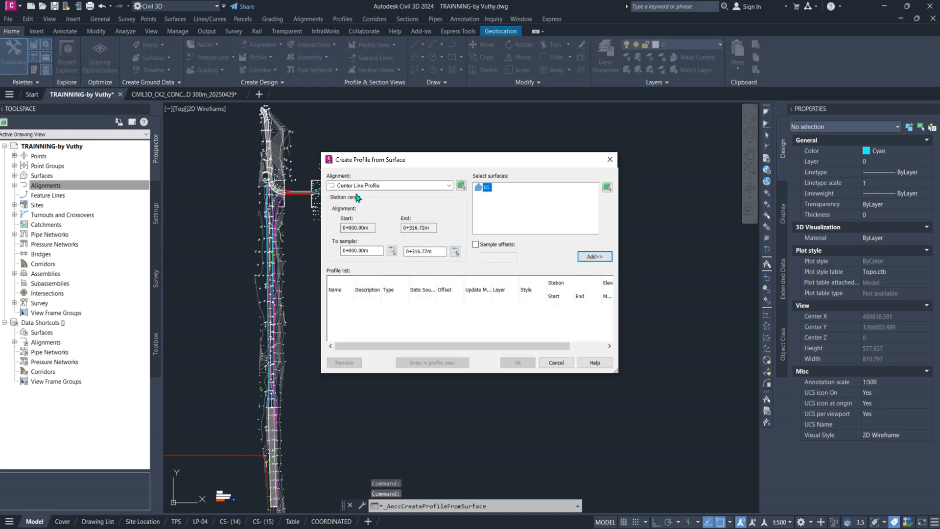
{"action": "left_click", "coordinate": [443, 186]}
{"action": "left_click", "coordinate": [443, 185]}
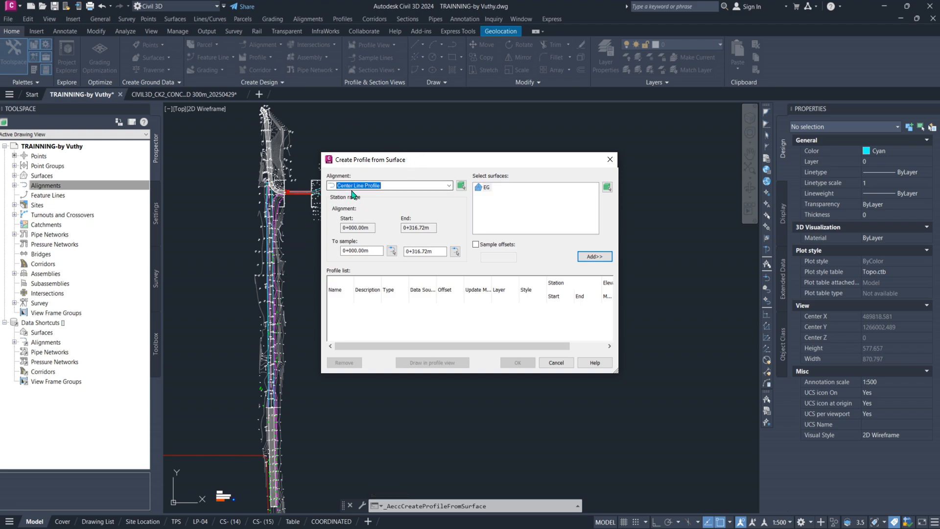
{"action": "left_click", "coordinate": [425, 188]}
{"action": "left_click", "coordinate": [425, 187]}
{"action": "left_click", "coordinate": [487, 188]}
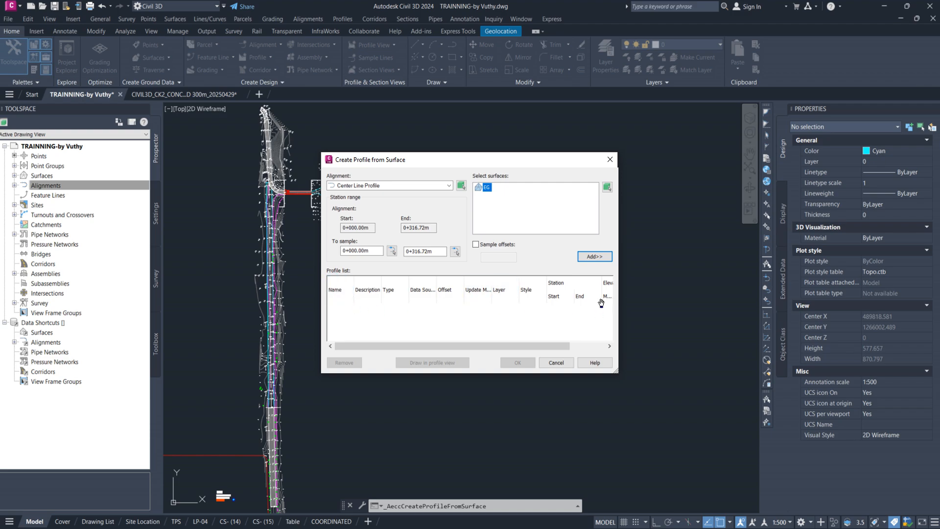
{"action": "left_click", "coordinate": [595, 258]}
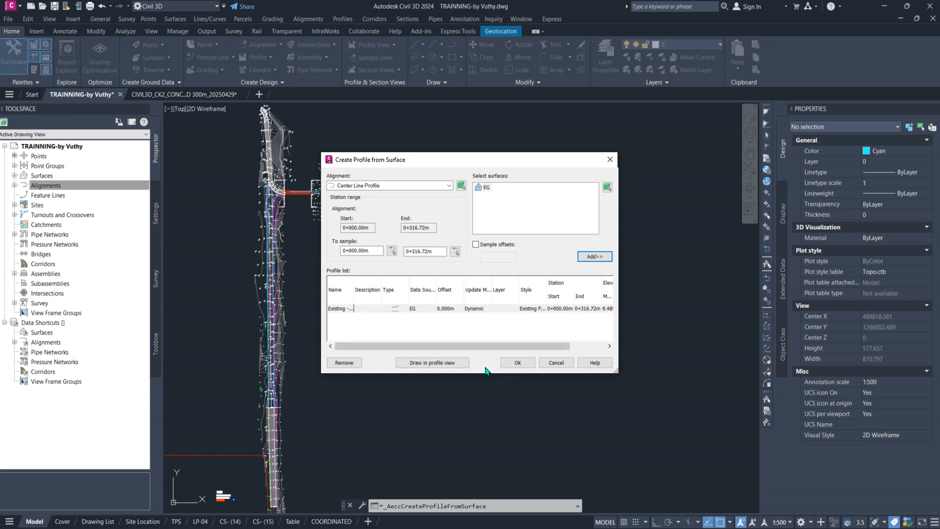
Step: Draw the sampled profile in a new profile view named Profile Design, using the Design Profile View style
{"action": "left_click", "coordinate": [439, 367]}
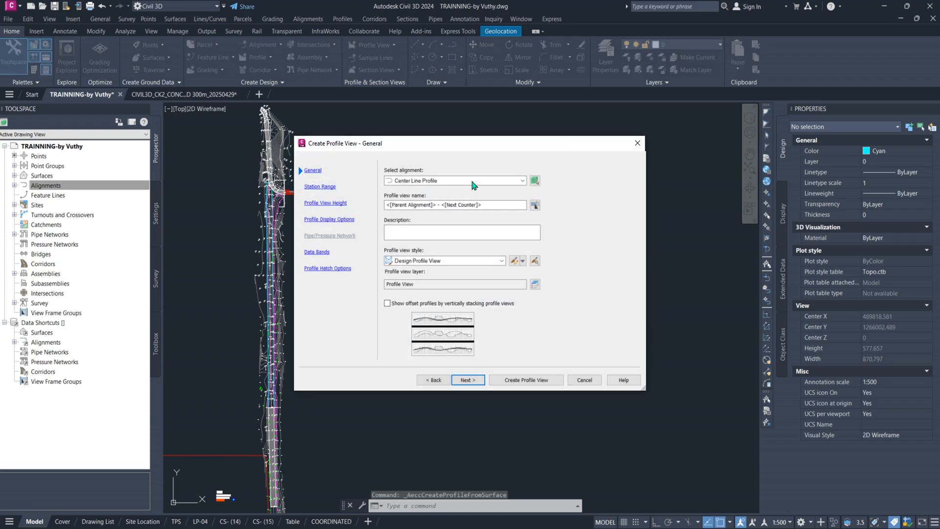
{"action": "left_click", "coordinate": [458, 181]}
{"action": "left_click", "coordinate": [437, 181]}
{"action": "left_click", "coordinate": [439, 181]}
{"action": "left_click", "coordinate": [439, 181]}
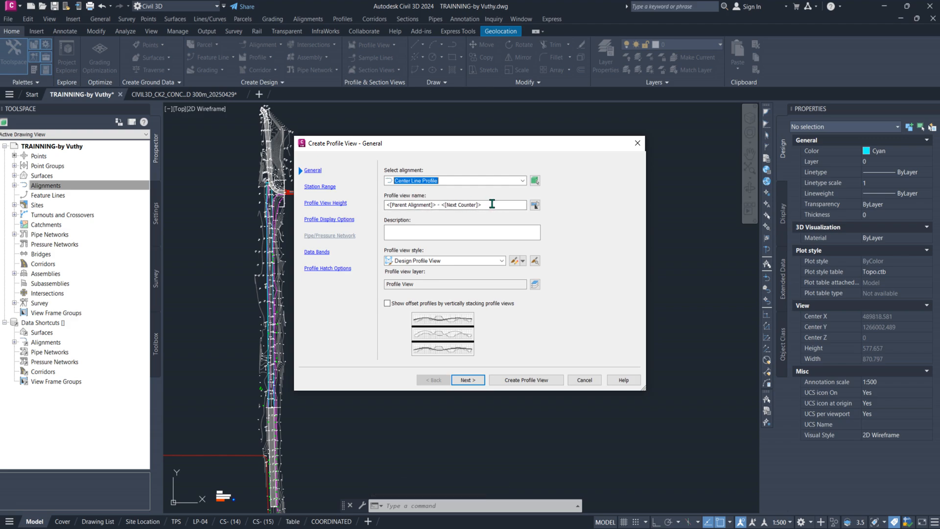
{"action": "key", "text": "Tab"}
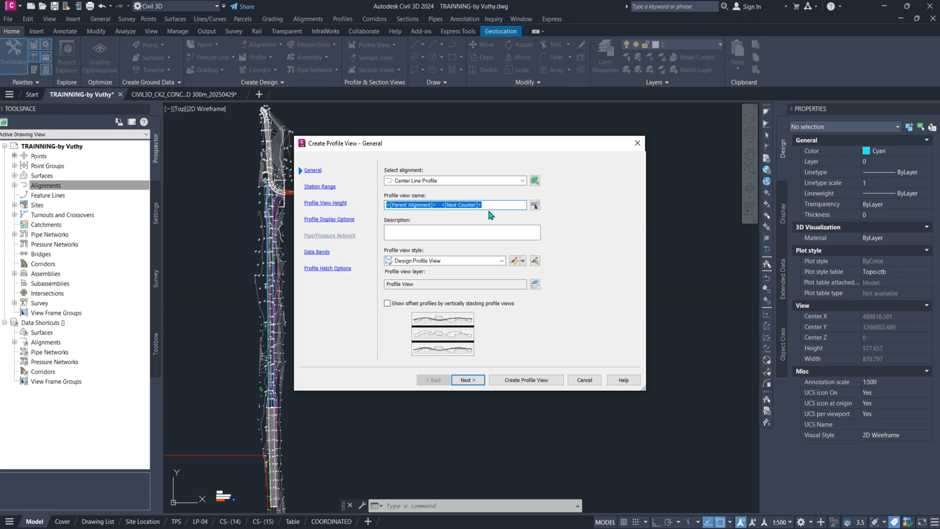
{"action": "key", "text": "BackSpace"}
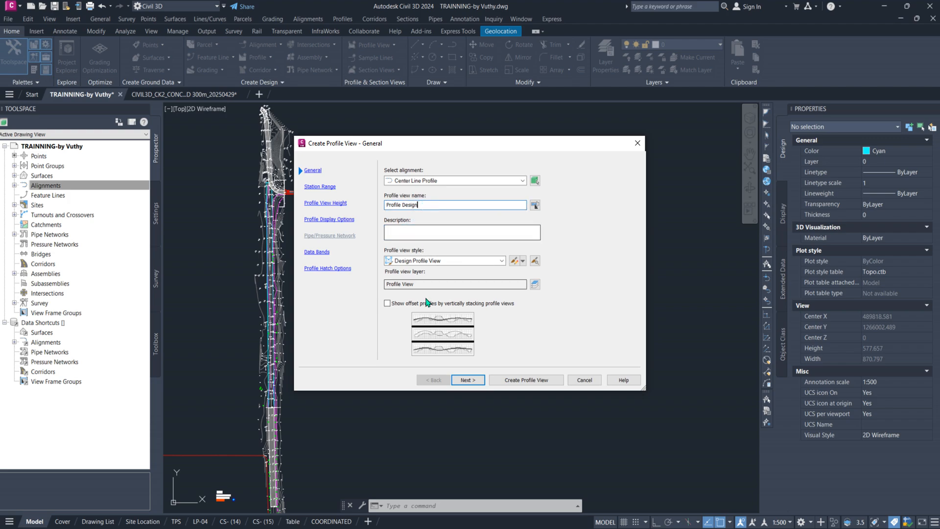
{"action": "left_click", "coordinate": [448, 261]}
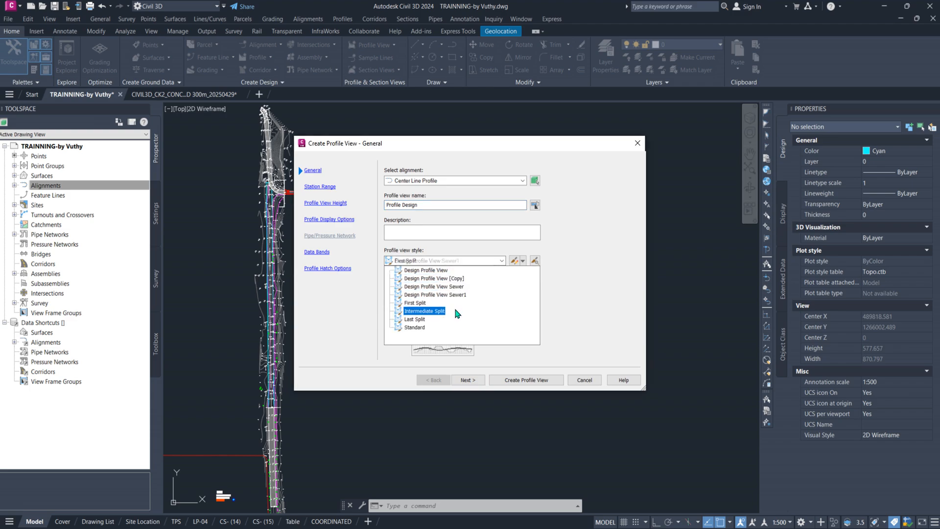
{"action": "left_click", "coordinate": [436, 272]}
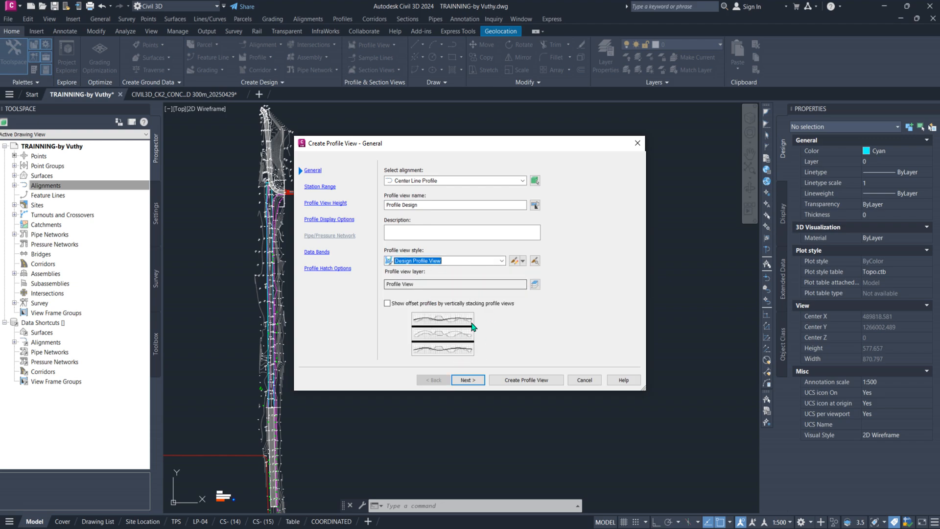
Step: Accept the automatic station range and height, default display options and Band Set, and place the profile view in the empty area beside the road
{"action": "left_click", "coordinate": [467, 380]}
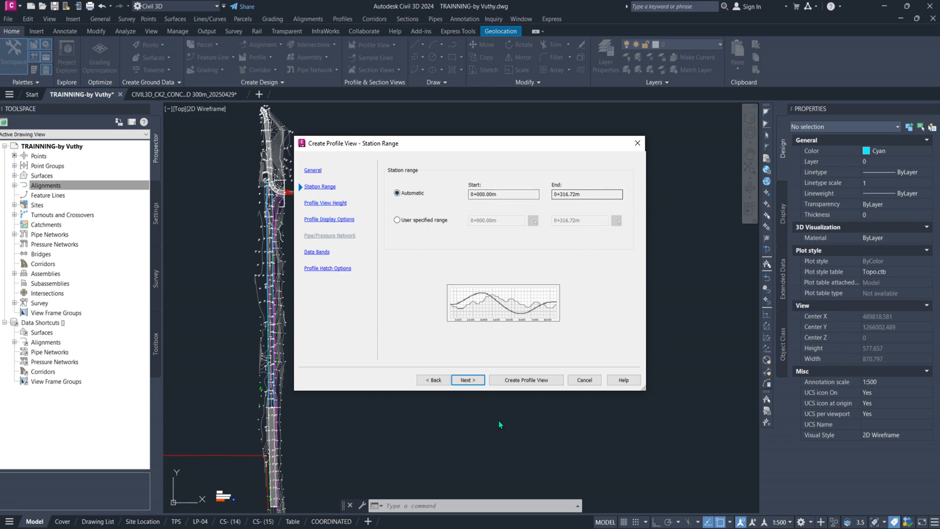
{"action": "left_click", "coordinate": [460, 382]}
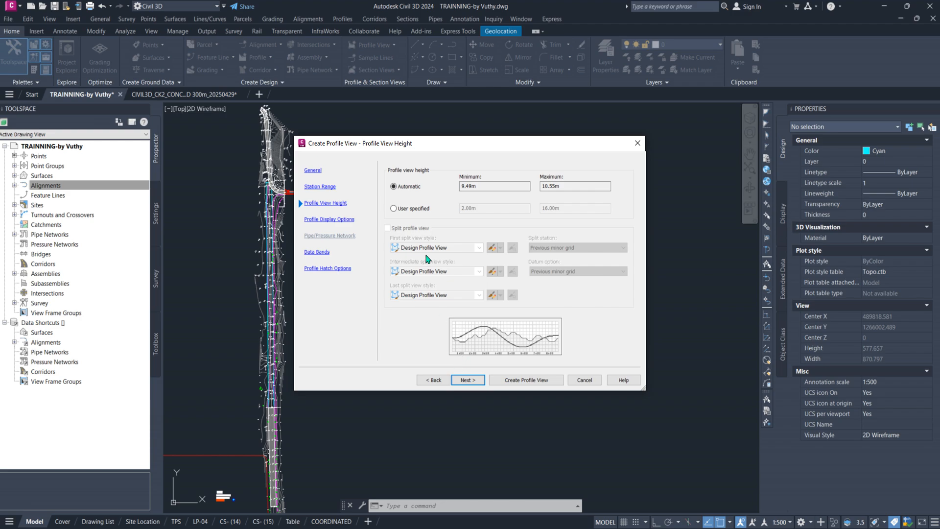
{"action": "left_click", "coordinate": [473, 384]}
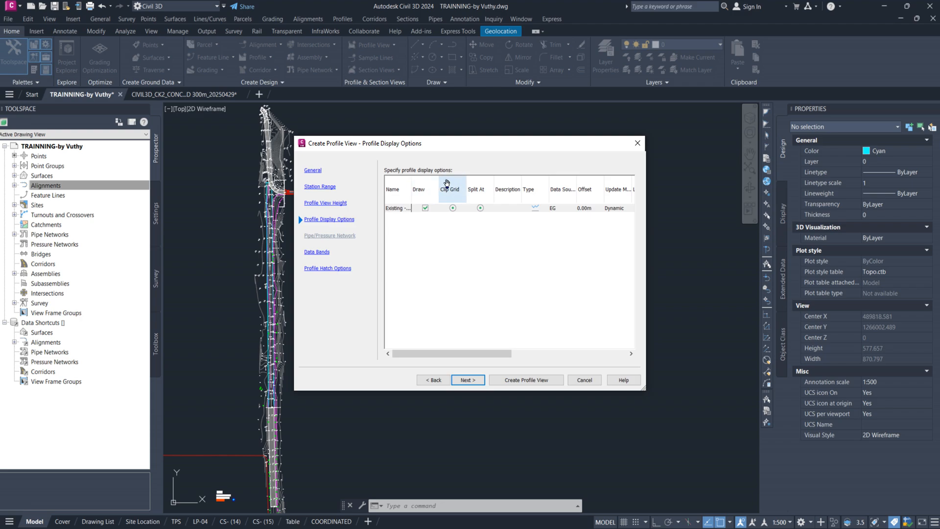
{"action": "left_click", "coordinate": [469, 380]}
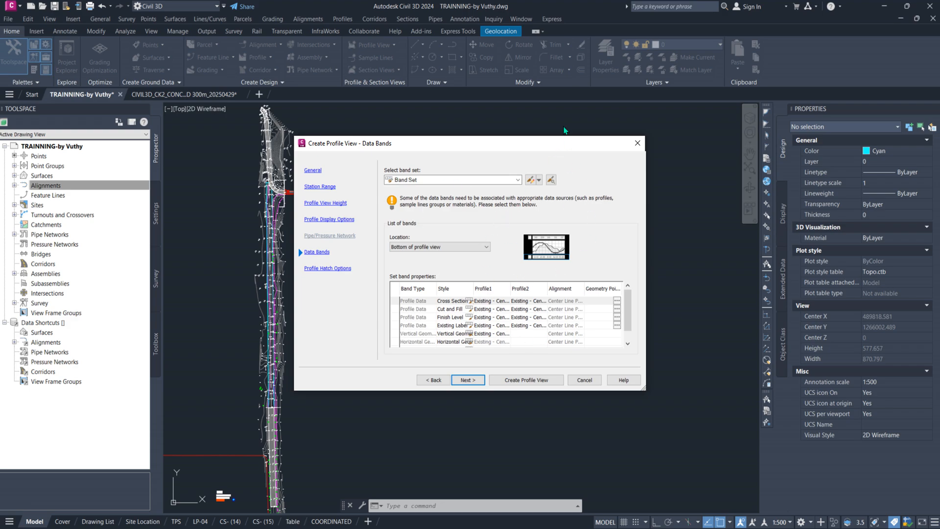
{"action": "left_click", "coordinate": [469, 381]}
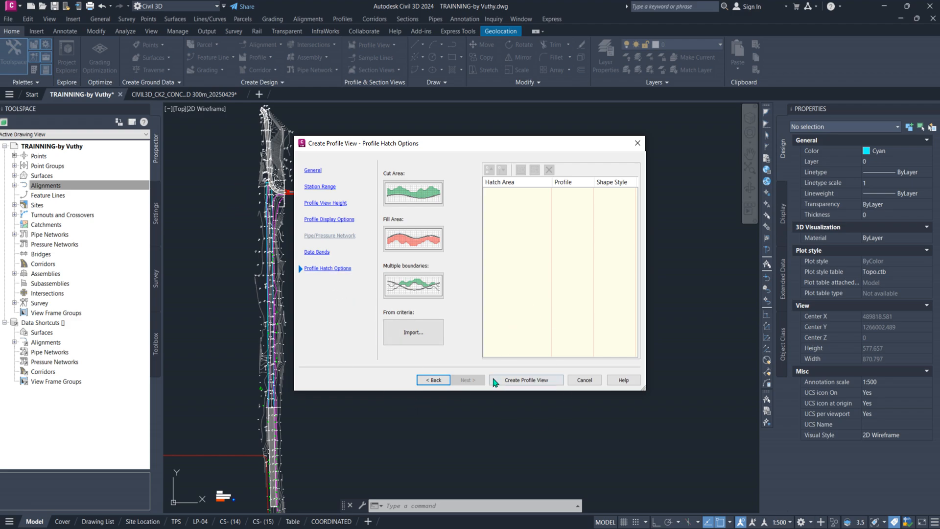
{"action": "left_click", "coordinate": [536, 381]}
{"action": "scroll", "coordinate": [483, 269], "scroll_direction": "up", "scroll_amount": 3}
{"action": "left_click", "coordinate": [399, 245]}
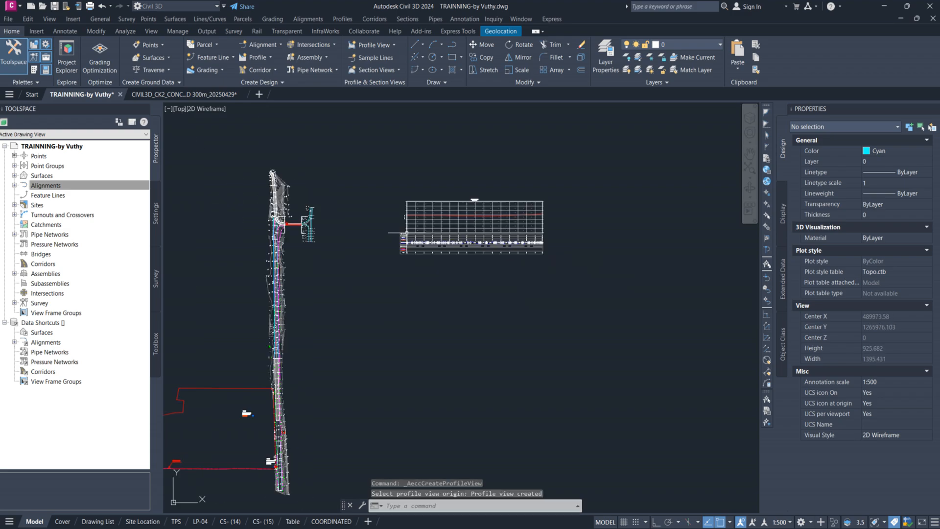
Step: Examine the title and station range above the new profile view
{"action": "scroll", "coordinate": [479, 230], "scroll_direction": "up", "scroll_amount": 5}
{"action": "scroll", "coordinate": [399, 210], "scroll_direction": "up", "scroll_amount": 8}
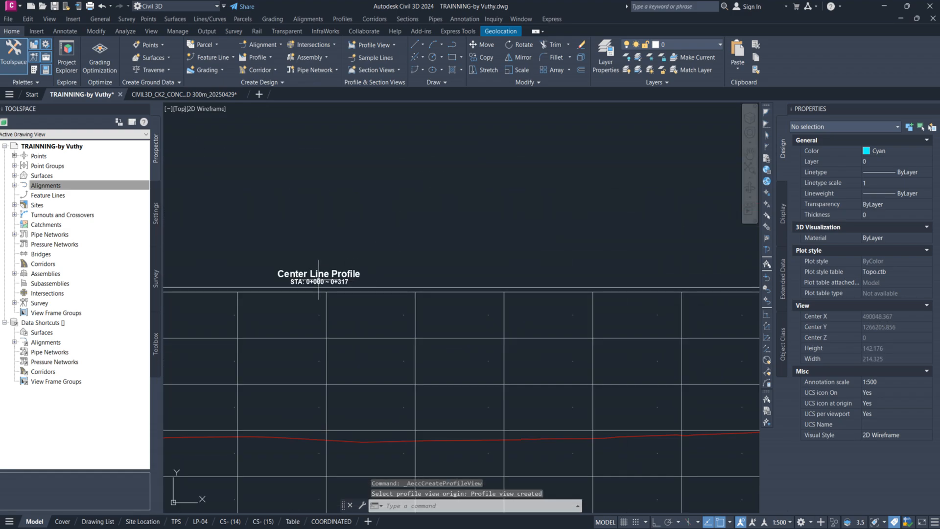
{"action": "scroll", "coordinate": [437, 289], "scroll_direction": "up", "scroll_amount": 4}
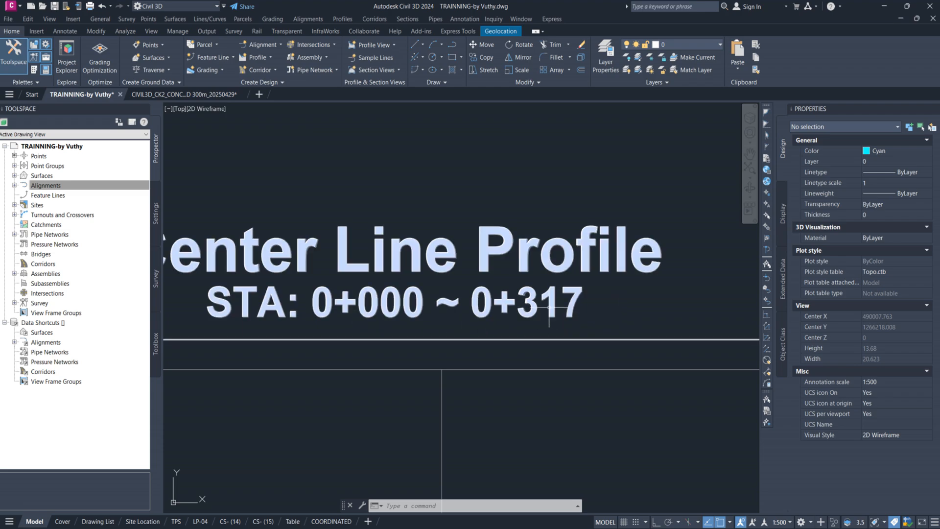
Step: Look over the profile view's grid and the data bands beneath it, down to the first level rows
{"action": "scroll", "coordinate": [530, 303], "scroll_direction": "down", "scroll_amount": 10}
{"action": "middle_click_drag", "start_coordinate": [440, 378], "coordinate": [531, 177]}
{"action": "scroll", "coordinate": [529, 183], "scroll_direction": "down", "scroll_amount": 2}
{"action": "scroll", "coordinate": [304, 304], "scroll_direction": "up", "scroll_amount": 2}
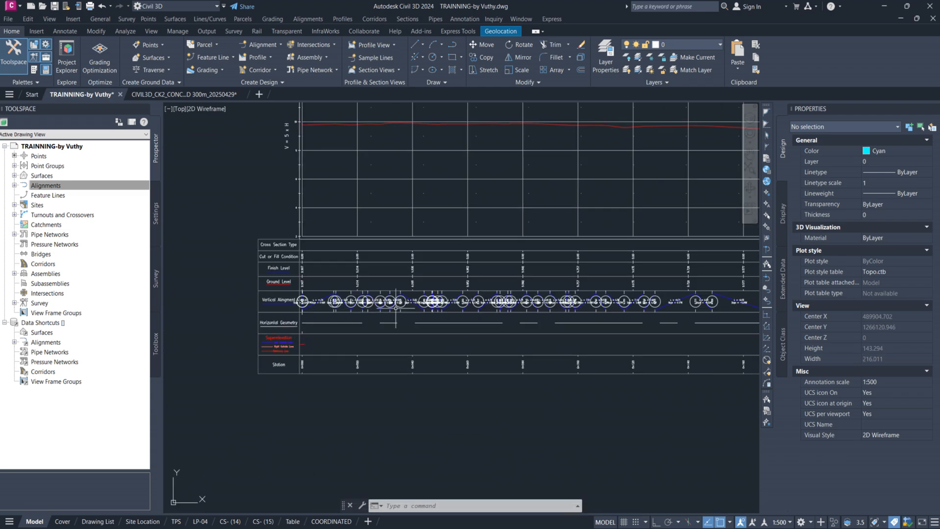
{"action": "scroll", "coordinate": [432, 329], "scroll_direction": "down", "scroll_amount": 2}
{"action": "scroll", "coordinate": [651, 319], "scroll_direction": "up", "scroll_amount": 2}
{"action": "scroll", "coordinate": [568, 319], "scroll_direction": "down", "scroll_amount": 2}
{"action": "scroll", "coordinate": [655, 321], "scroll_direction": "up", "scroll_amount": 3}
{"action": "scroll", "coordinate": [719, 320], "scroll_direction": "up", "scroll_amount": 1}
{"action": "scroll", "coordinate": [718, 321], "scroll_direction": "down", "scroll_amount": 6}
{"action": "scroll", "coordinate": [510, 294], "scroll_direction": "up", "scroll_amount": 3}
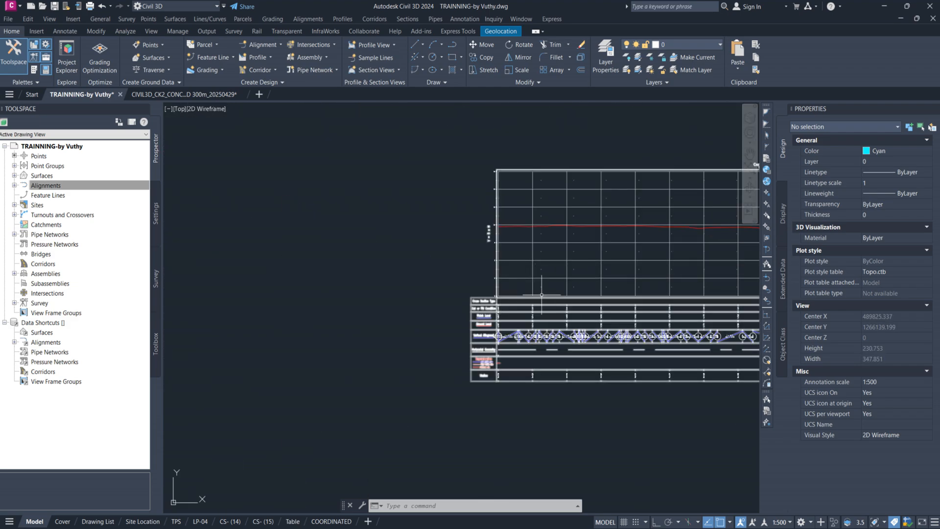
{"action": "scroll", "coordinate": [509, 295], "scroll_direction": "down", "scroll_amount": 1}
{"action": "scroll", "coordinate": [510, 294], "scroll_direction": "up", "scroll_amount": 4}
{"action": "scroll", "coordinate": [505, 347], "scroll_direction": "down", "scroll_amount": 1}
{"action": "scroll", "coordinate": [248, 279], "scroll_direction": "up", "scroll_amount": 1}
{"action": "scroll", "coordinate": [313, 255], "scroll_direction": "down", "scroll_amount": 2}
{"action": "scroll", "coordinate": [349, 206], "scroll_direction": "up", "scroll_amount": 4}
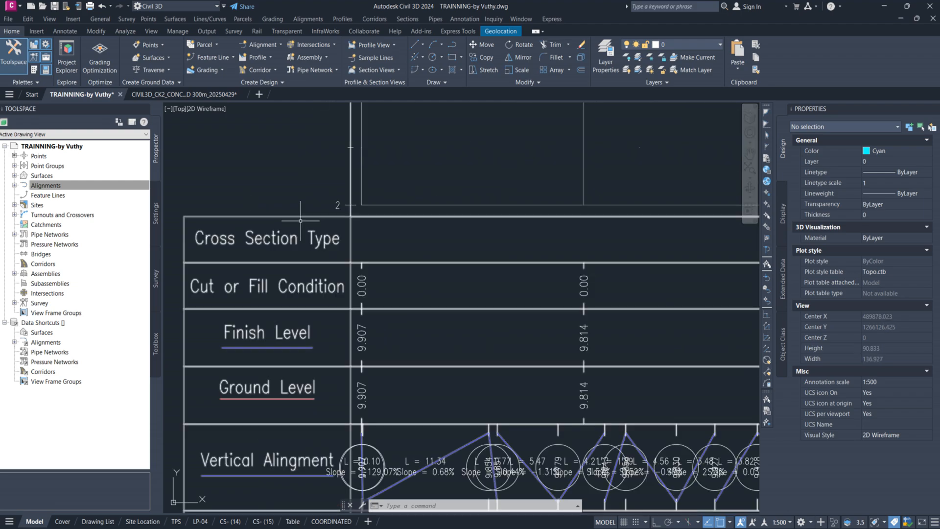
Step: Compare the data bands at the start of the profile view with the ground line along its length
{"action": "scroll", "coordinate": [349, 206], "scroll_direction": "down", "scroll_amount": 3}
{"action": "scroll", "coordinate": [349, 206], "scroll_direction": "up", "scroll_amount": 3}
{"action": "scroll", "coordinate": [313, 205], "scroll_direction": "down", "scroll_amount": 3}
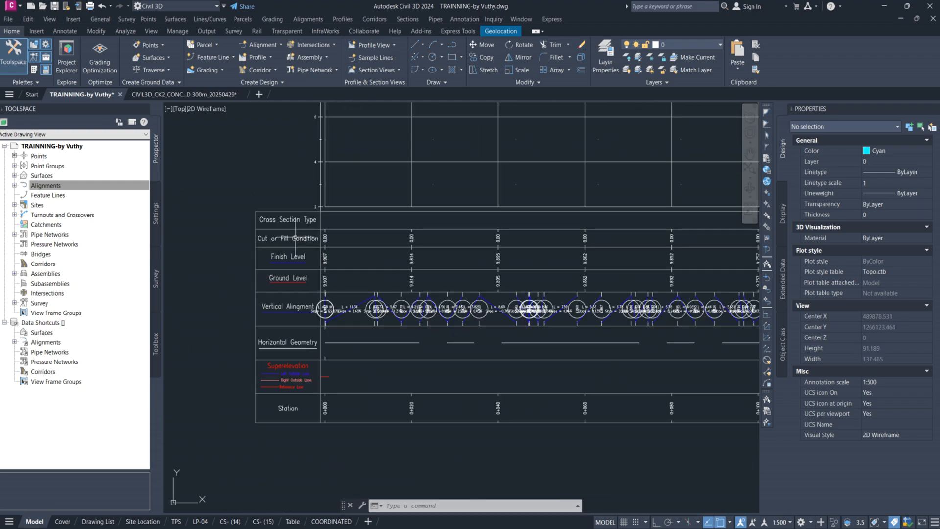
{"action": "scroll", "coordinate": [271, 203], "scroll_direction": "up", "scroll_amount": 2}
{"action": "scroll", "coordinate": [373, 115], "scroll_direction": "down", "scroll_amount": 2}
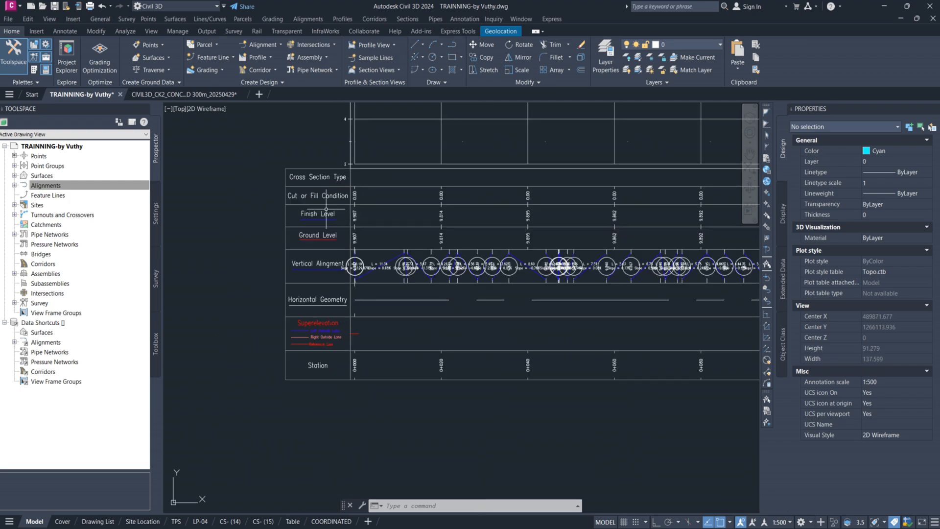
{"action": "scroll", "coordinate": [336, 368], "scroll_direction": "down", "scroll_amount": 4}
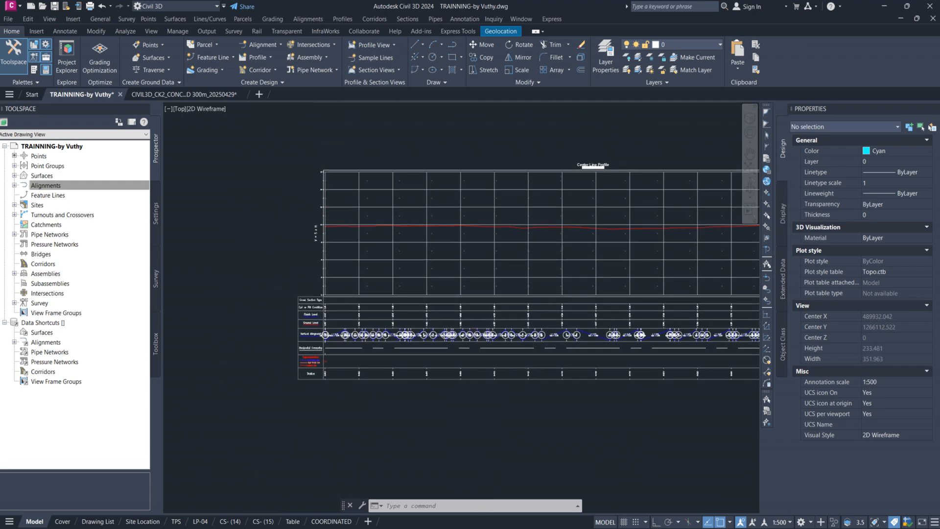
{"action": "scroll", "coordinate": [336, 367], "scroll_direction": "up", "scroll_amount": 4}
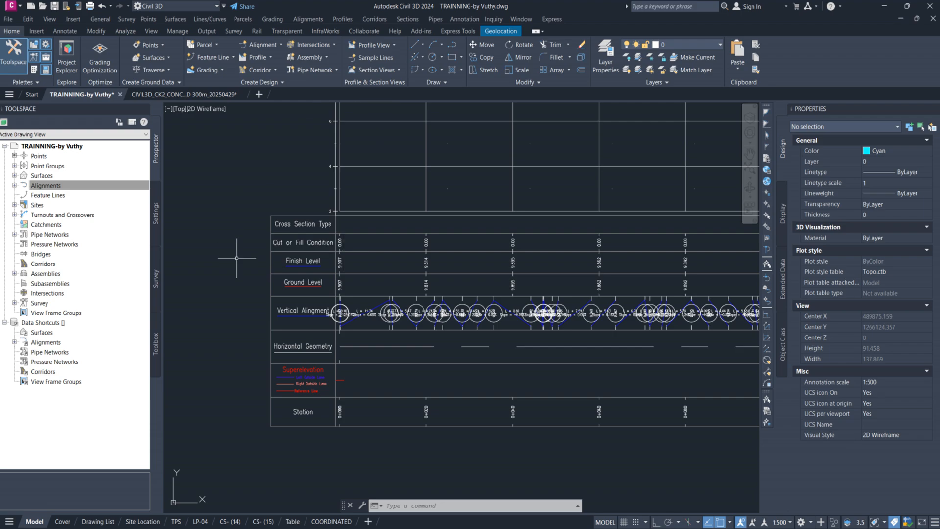
{"action": "middle_click_drag", "start_coordinate": [337, 277], "coordinate": [343, 448]}
{"action": "scroll", "coordinate": [330, 233], "scroll_direction": "down", "scroll_amount": 1}
{"action": "middle_click_drag", "start_coordinate": [612, 194], "coordinate": [352, 193]}
{"action": "scroll", "coordinate": [557, 155], "scroll_direction": "down", "scroll_amount": 1}
{"action": "scroll", "coordinate": [557, 155], "scroll_direction": "down", "scroll_amount": 3}
{"action": "scroll", "coordinate": [431, 225], "scroll_direction": "up", "scroll_amount": 7}
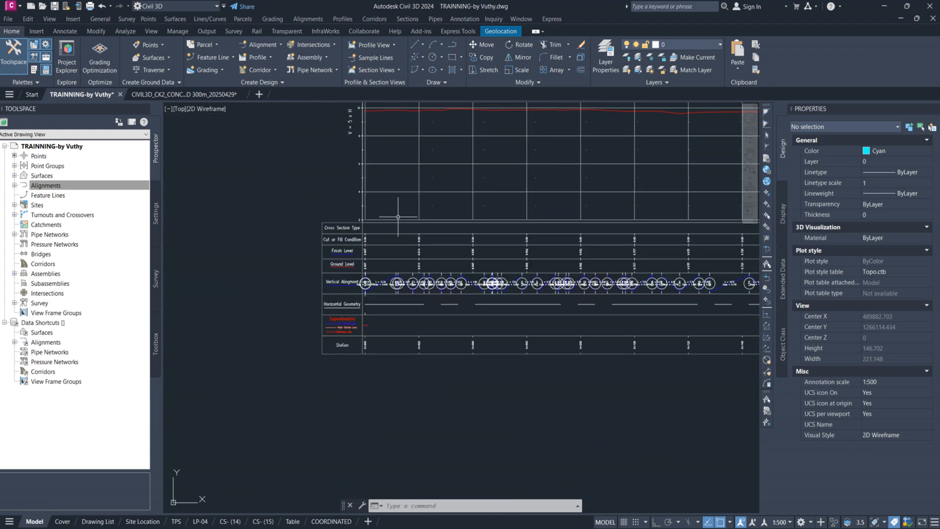
Step: Read the band headings from Cross Section Type to Station, including the cut or fill, finish level and ground level rows
{"action": "middle_click_drag", "start_coordinate": [202, 378], "coordinate": [234, 302]}
{"action": "middle_click_drag", "start_coordinate": [275, 402], "coordinate": [319, 251]}
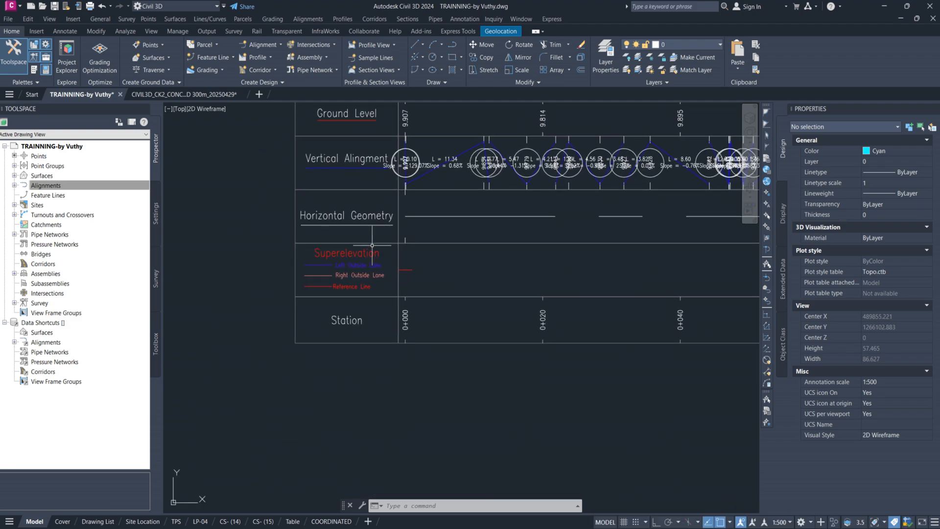
{"action": "middle_click_drag", "start_coordinate": [366, 142], "coordinate": [381, 257]}
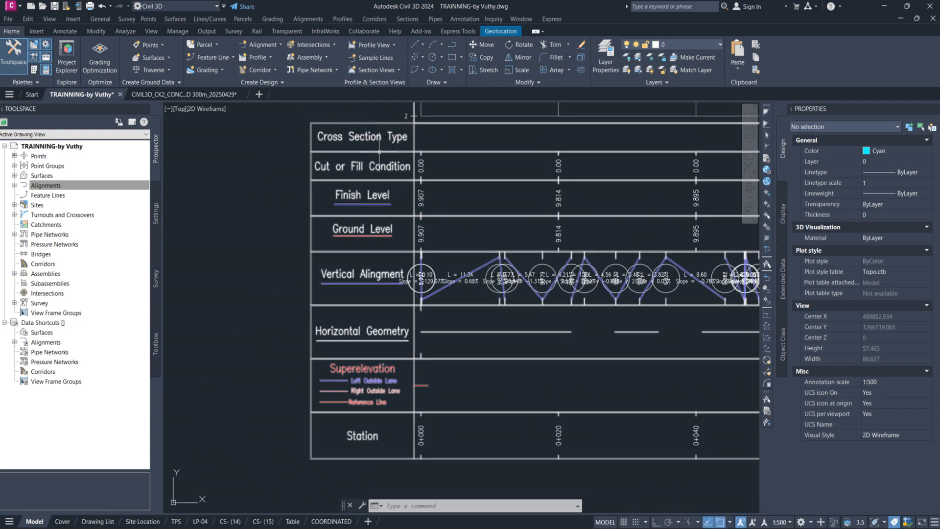
{"action": "middle_click_drag", "start_coordinate": [363, 328], "coordinate": [361, 400]}
{"action": "scroll", "coordinate": [351, 233], "scroll_direction": "up", "scroll_amount": 4}
{"action": "scroll", "coordinate": [329, 209], "scroll_direction": "down", "scroll_amount": 2}
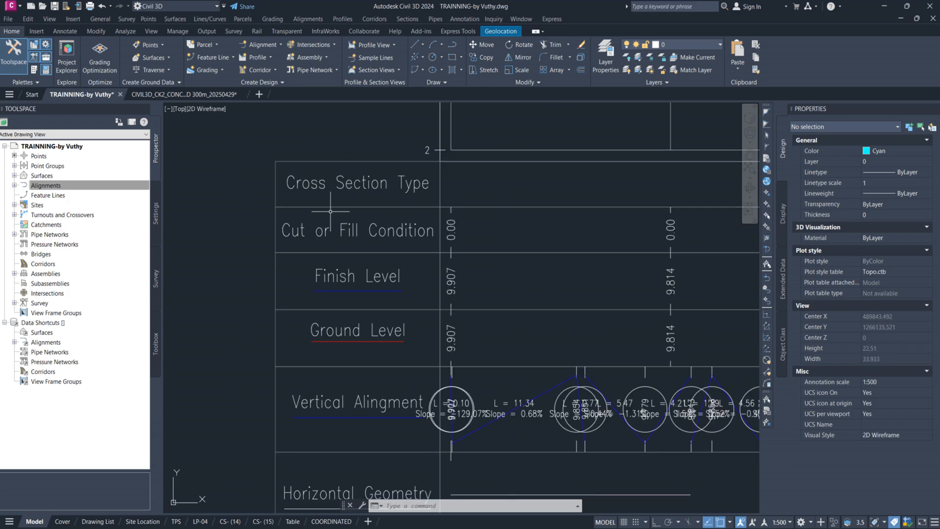
{"action": "scroll", "coordinate": [475, 223], "scroll_direction": "down", "scroll_amount": 2}
{"action": "middle_click_drag", "start_coordinate": [474, 261], "coordinate": [449, 210]}
{"action": "scroll", "coordinate": [360, 179], "scroll_direction": "up", "scroll_amount": 2}
{"action": "middle_click_drag", "start_coordinate": [359, 176], "coordinate": [354, 192]}
{"action": "scroll", "coordinate": [428, 147], "scroll_direction": "down", "scroll_amount": 1}
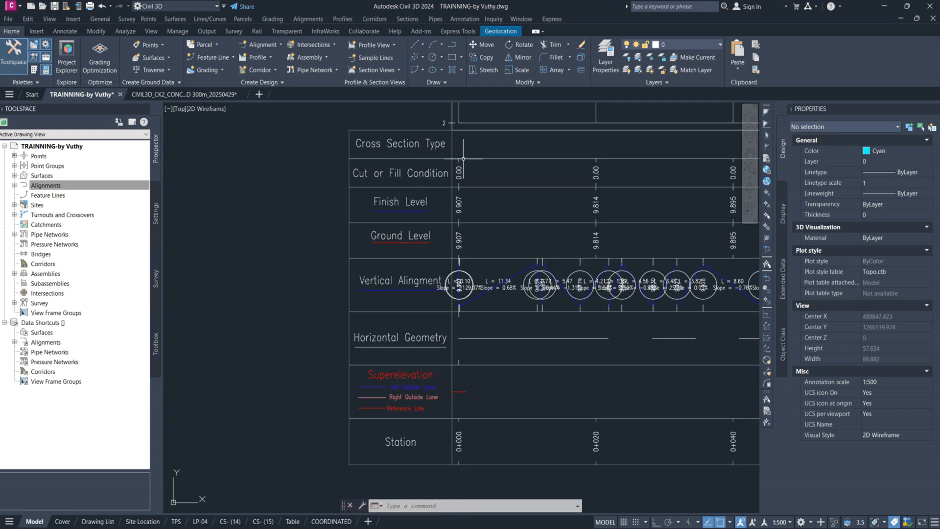
{"action": "scroll", "coordinate": [463, 161], "scroll_direction": "down", "scroll_amount": 3}
{"action": "scroll", "coordinate": [441, 172], "scroll_direction": "up", "scroll_amount": 6}
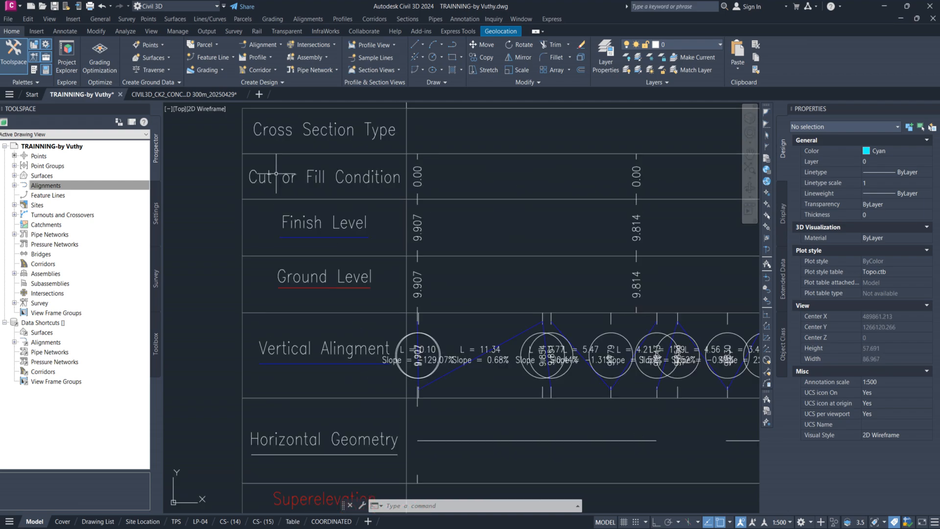
Step: Examine the vertical alignment, horizontal geometry and superelevation bands at the start of the profile view
{"action": "scroll", "coordinate": [419, 154], "scroll_direction": "down", "scroll_amount": 2}
{"action": "middle_click_drag", "start_coordinate": [439, 265], "coordinate": [422, 216]}
{"action": "middle_click_drag", "start_coordinate": [419, 290], "coordinate": [349, 224]}
{"action": "scroll", "coordinate": [289, 215], "scroll_direction": "up", "scroll_amount": 4}
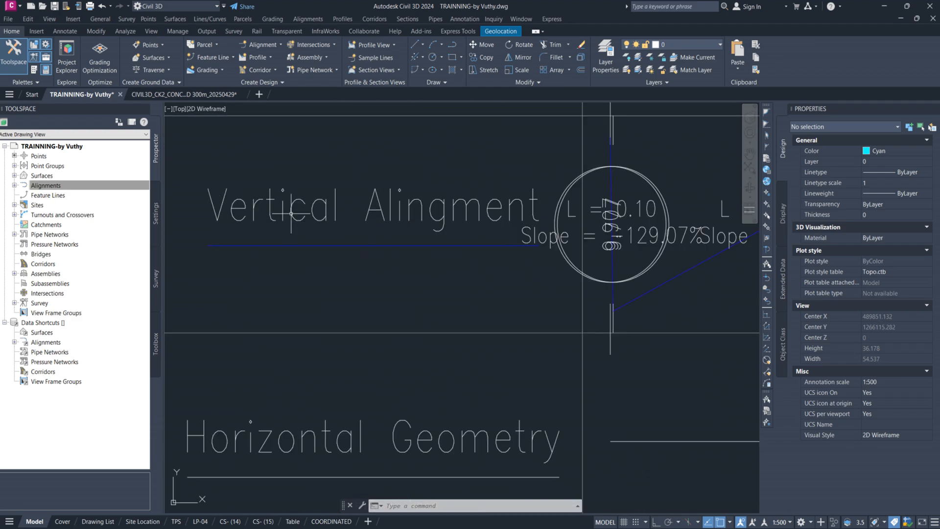
{"action": "scroll", "coordinate": [391, 240], "scroll_direction": "down", "scroll_amount": 4}
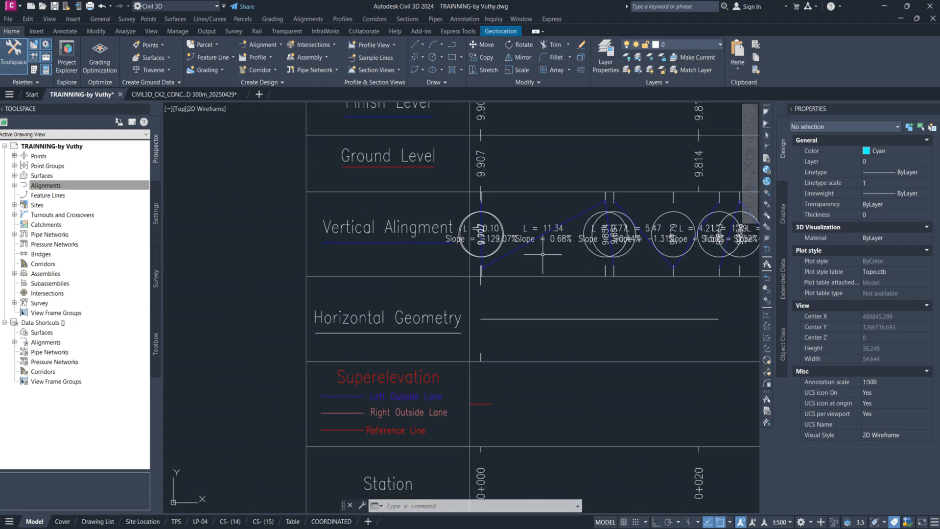
{"action": "middle_click_drag", "start_coordinate": [371, 342], "coordinate": [326, 255]}
{"action": "scroll", "coordinate": [431, 255], "scroll_direction": "down", "scroll_amount": 3}
{"action": "scroll", "coordinate": [372, 257], "scroll_direction": "up", "scroll_amount": 5}
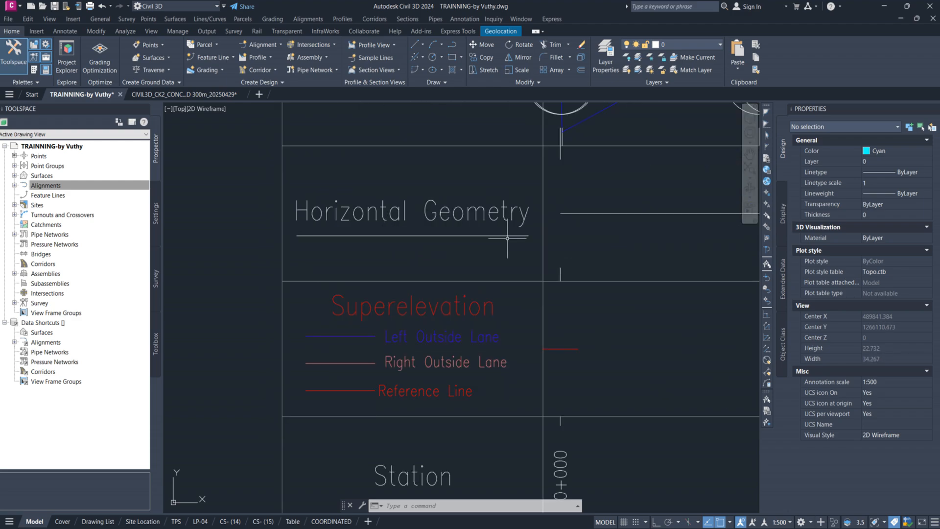
Step: Examine the horizontal geometry, superelevation and station bands at the start of the profile view
{"action": "middle_click_drag", "start_coordinate": [508, 238], "coordinate": [450, 230]}
{"action": "middle_click_drag", "start_coordinate": [471, 266], "coordinate": [472, 208]}
{"action": "scroll", "coordinate": [483, 272], "scroll_direction": "down", "scroll_amount": 3}
{"action": "scroll", "coordinate": [495, 294], "scroll_direction": "up", "scroll_amount": 2}
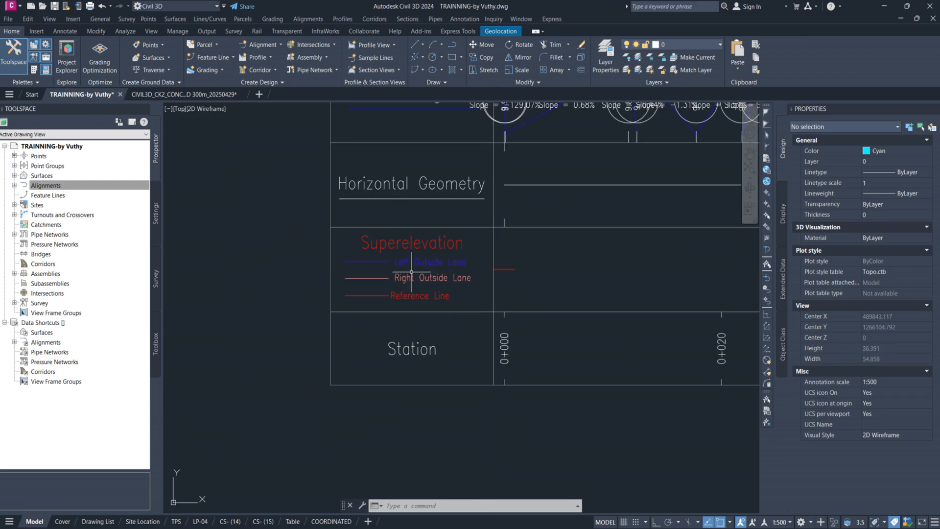
{"action": "scroll", "coordinate": [501, 308], "scroll_direction": "down", "scroll_amount": 3}
{"action": "scroll", "coordinate": [425, 339], "scroll_direction": "up", "scroll_amount": 5}
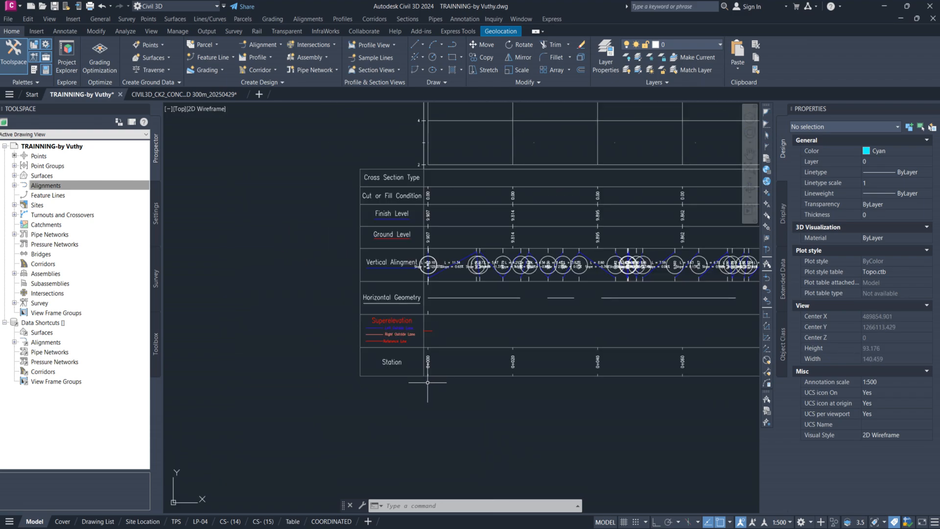
{"action": "middle_click_drag", "start_coordinate": [418, 351], "coordinate": [460, 274]}
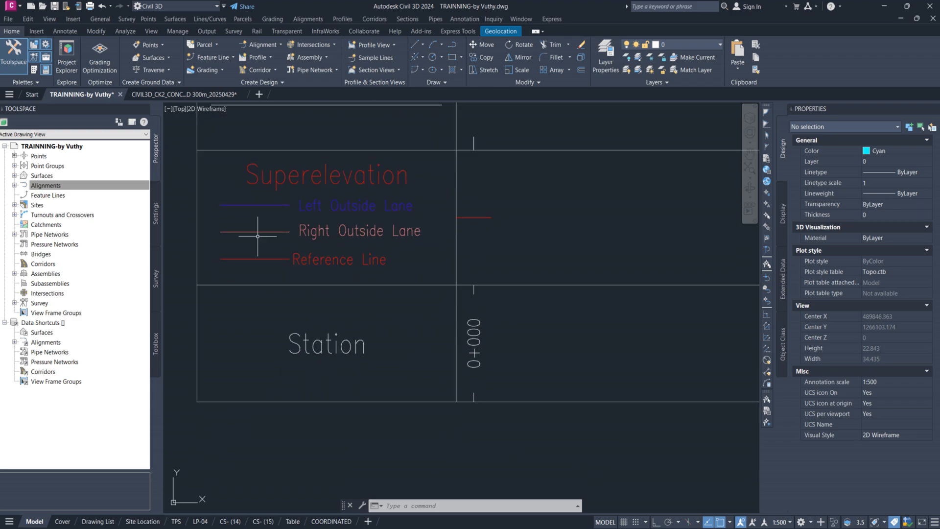
{"action": "scroll", "coordinate": [338, 333], "scroll_direction": "down", "scroll_amount": 2}
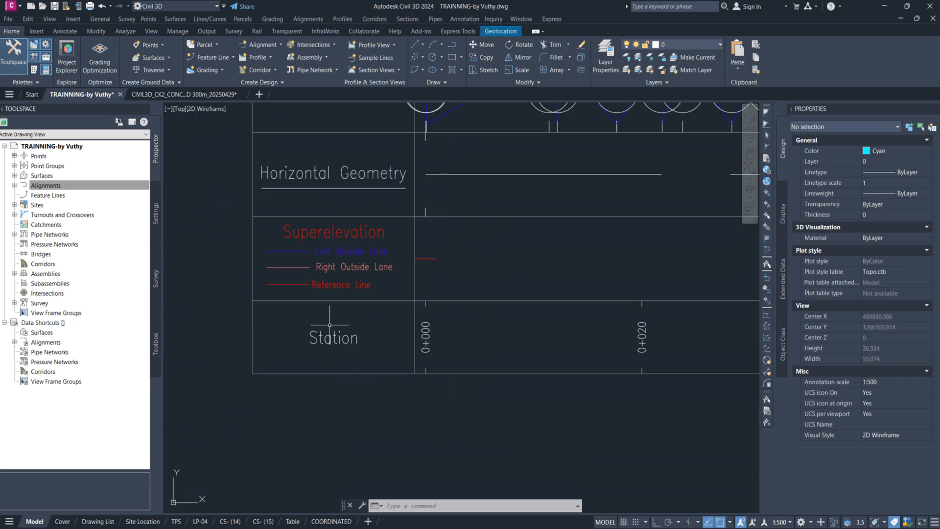
{"action": "scroll", "coordinate": [331, 338], "scroll_direction": "down", "scroll_amount": 2}
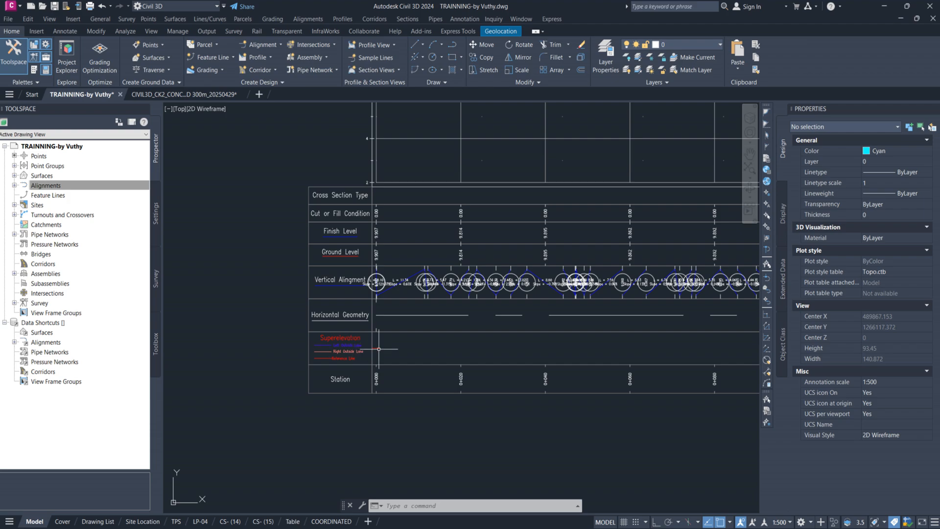
{"action": "scroll", "coordinate": [377, 330], "scroll_direction": "up", "scroll_amount": 5}
{"action": "left_click", "coordinate": [352, 256]}
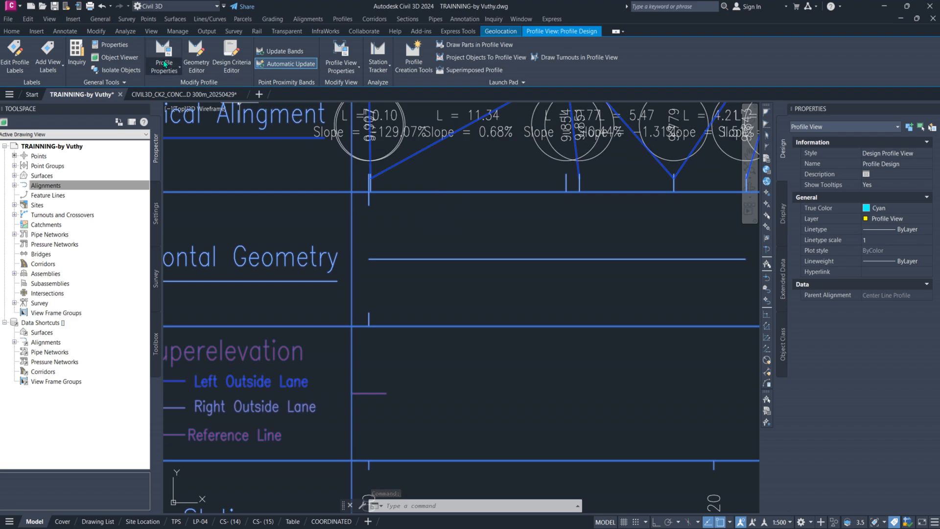
{"action": "left_click", "coordinate": [164, 60]}
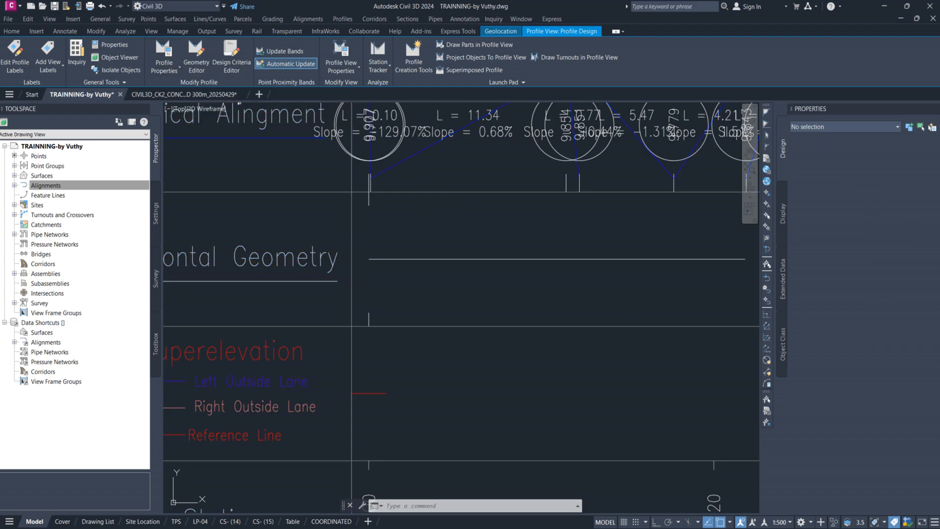
{"action": "scroll", "coordinate": [501, 243], "scroll_direction": "down", "scroll_amount": 2}
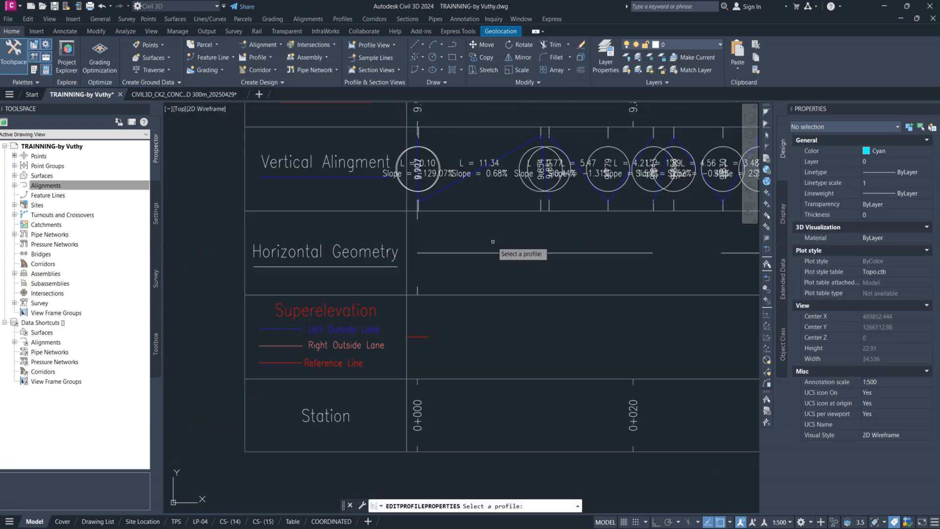
{"action": "left_click", "coordinate": [405, 208]}
{"action": "left_click", "coordinate": [405, 209]}
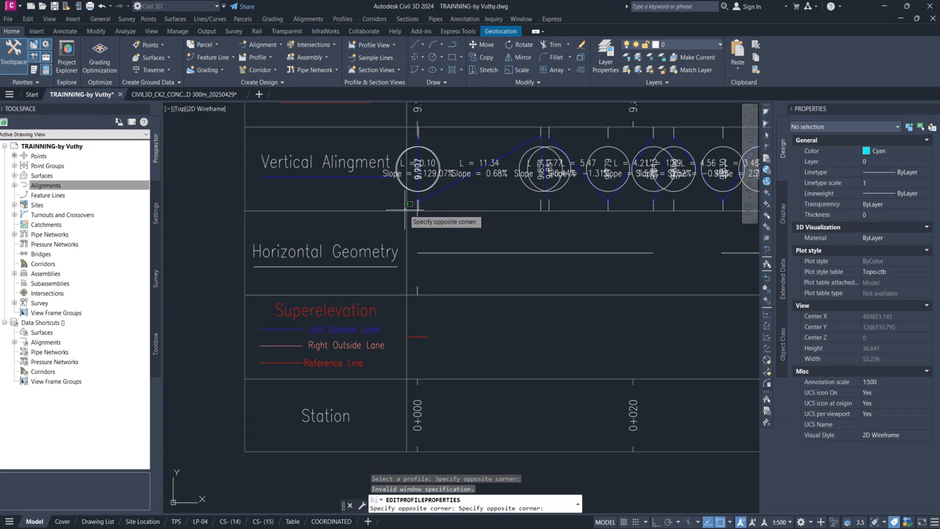
{"action": "key", "text": "Escape"}
{"action": "left_click", "coordinate": [405, 209]}
{"action": "key", "text": "Escape"}
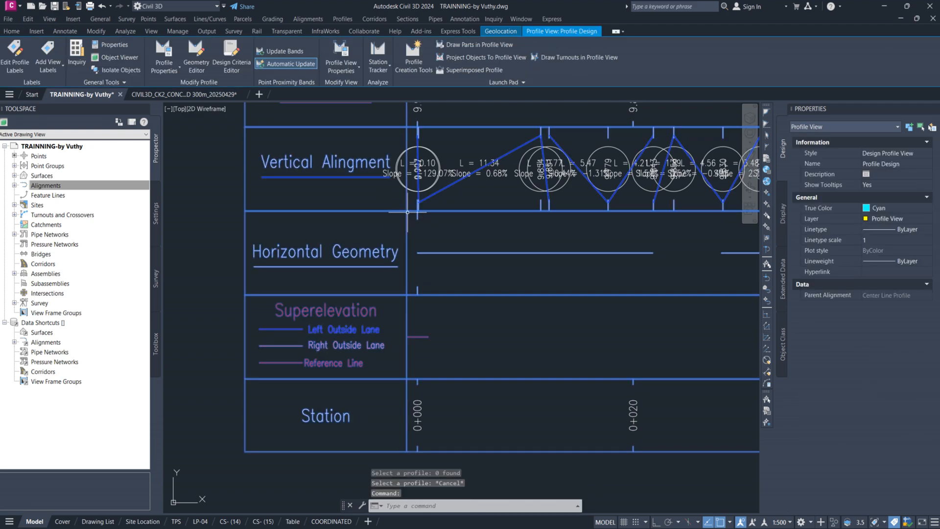
{"action": "left_click", "coordinate": [201, 56]}
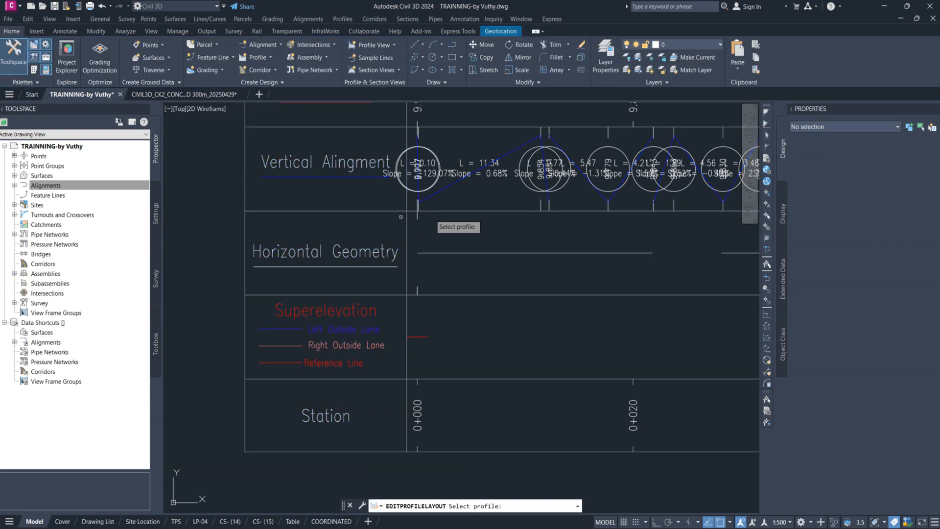
{"action": "key", "text": "Escape"}
{"action": "scroll", "coordinate": [369, 206], "scroll_direction": "up", "scroll_amount": 4}
{"action": "key", "text": "Escape"}
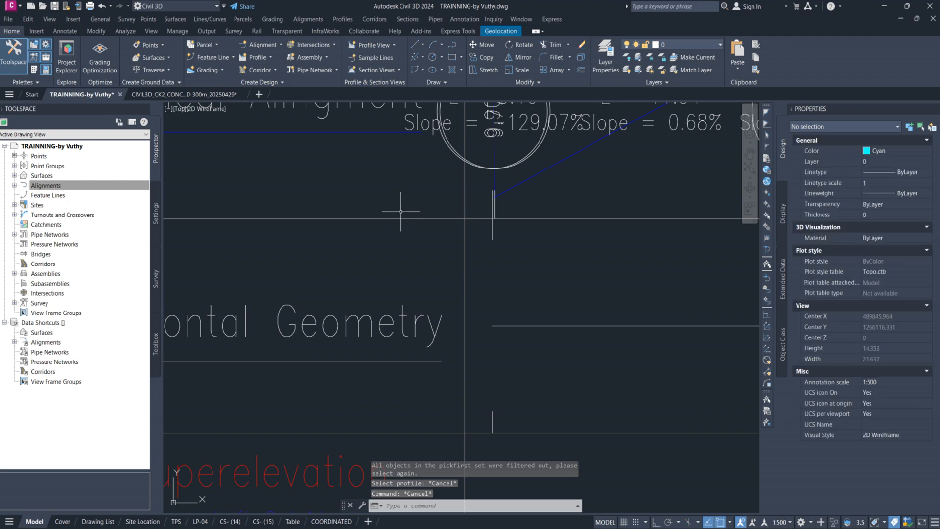
{"action": "scroll", "coordinate": [411, 213], "scroll_direction": "down", "scroll_amount": 4}
{"action": "right_click", "coordinate": [426, 214]}
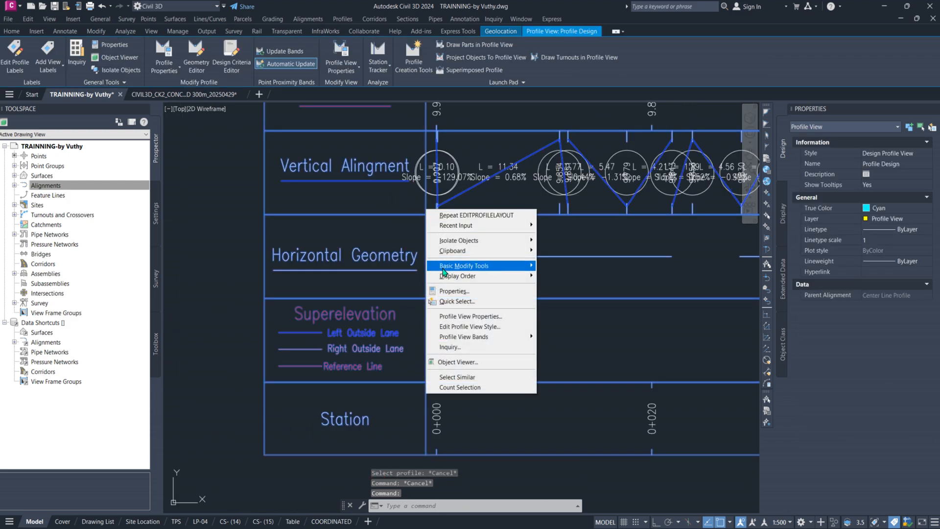
{"action": "left_click", "coordinate": [478, 318]}
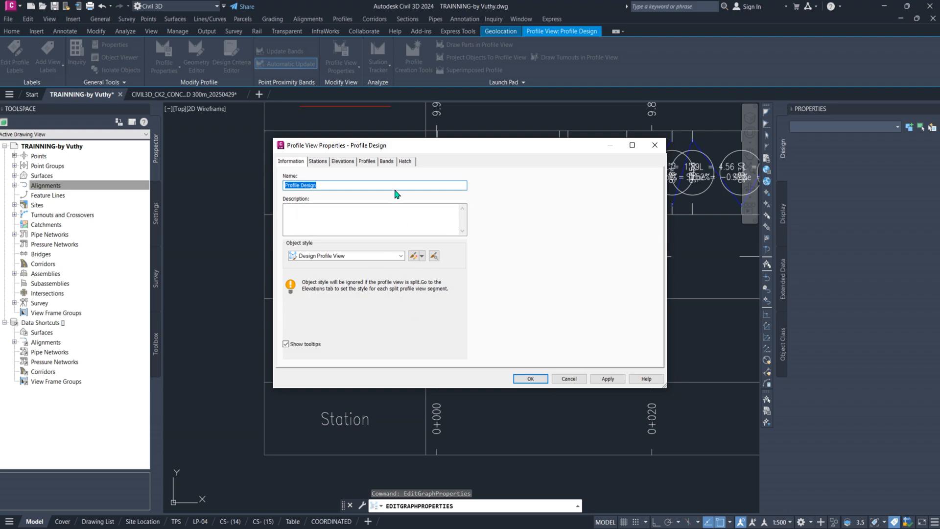
{"action": "left_click", "coordinate": [654, 145]}
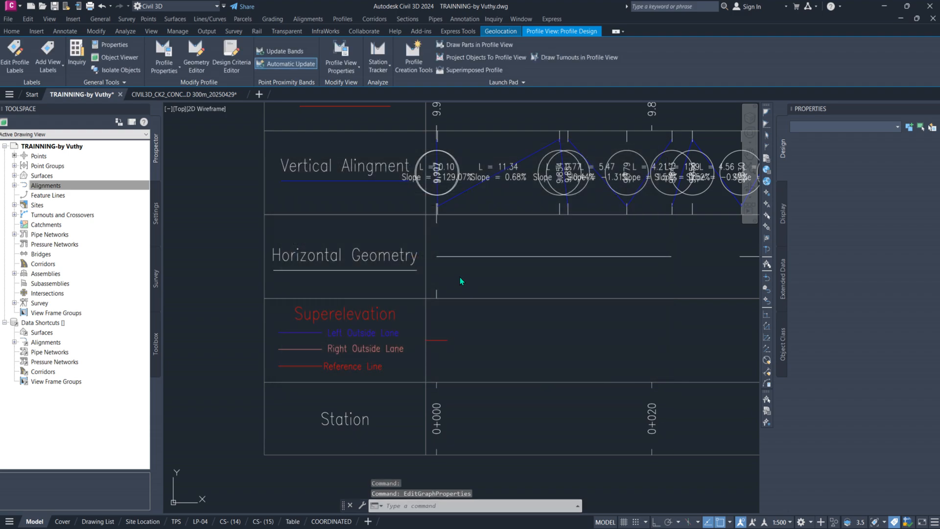
Step: Open the profile view's band properties and remove the Cross Section Type band from the bottom bands
{"action": "left_click", "coordinate": [427, 213]}
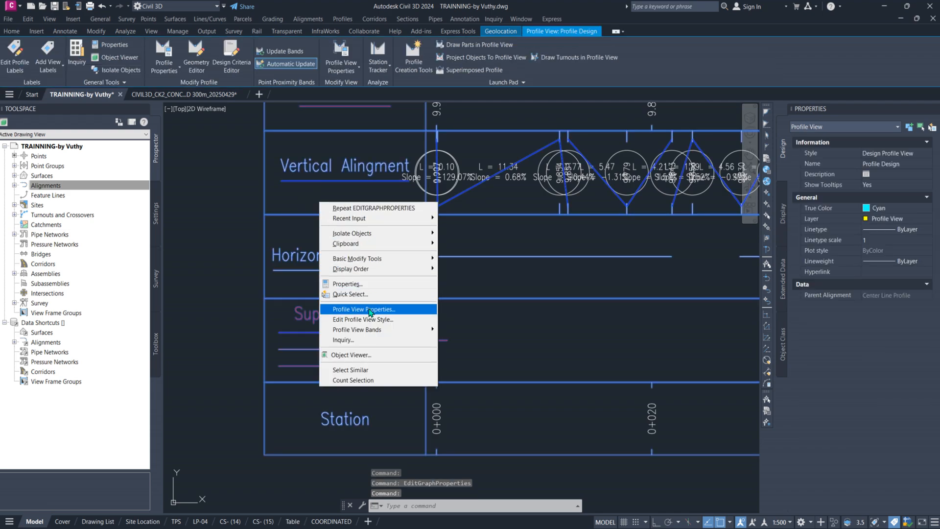
{"action": "left_click", "coordinate": [393, 314]}
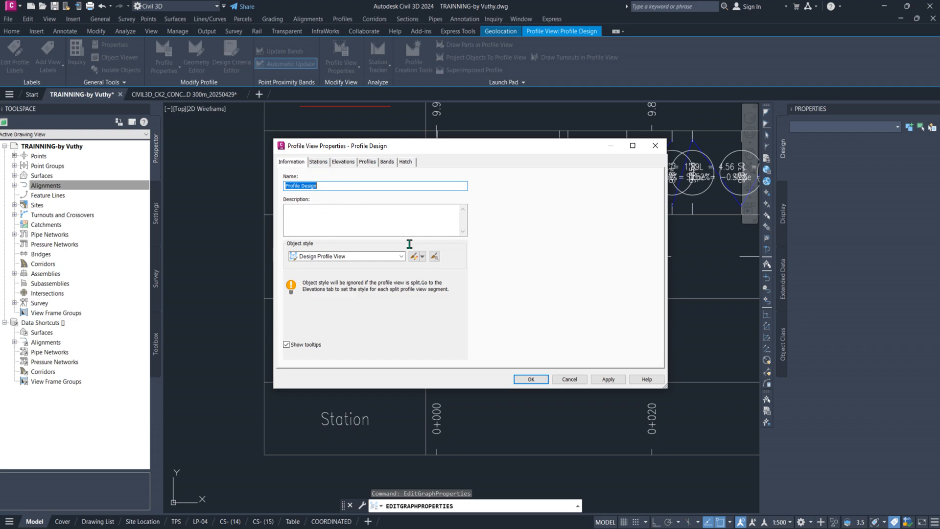
{"action": "left_click", "coordinate": [387, 163]}
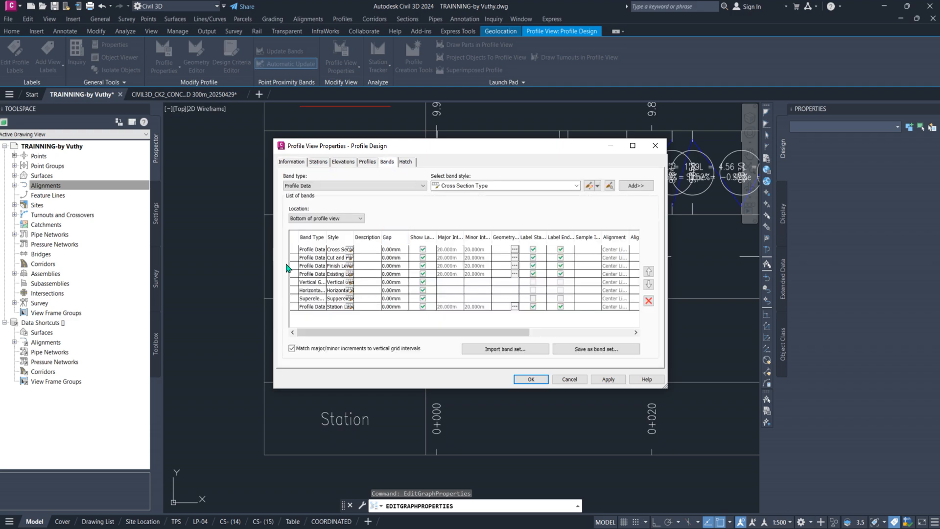
{"action": "left_click_drag", "start_coordinate": [482, 149], "coordinate": [666, 129]}
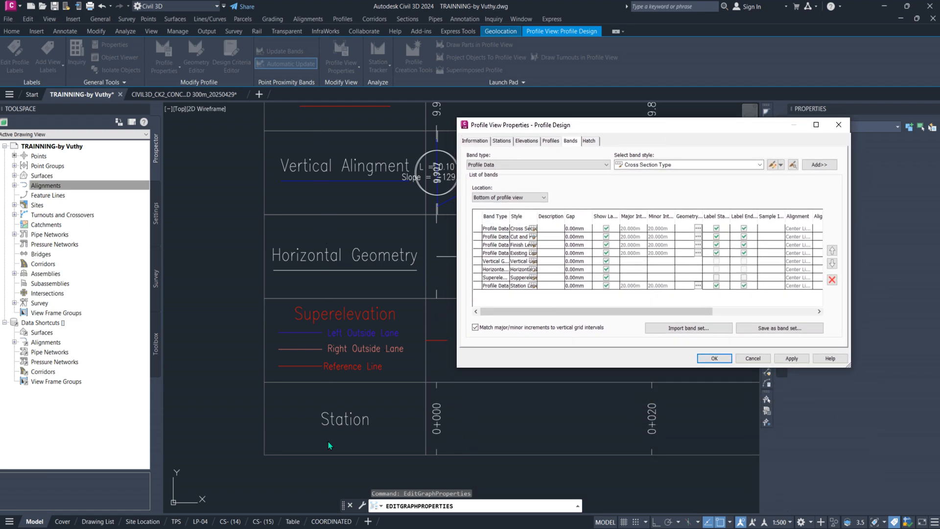
{"action": "left_click", "coordinate": [475, 230]}
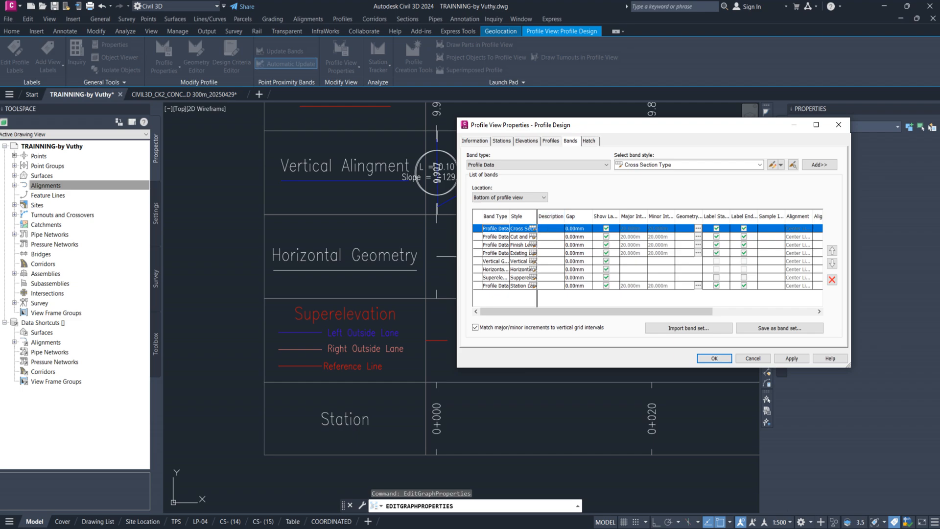
{"action": "left_click_drag", "start_coordinate": [538, 229], "coordinate": [567, 230]}
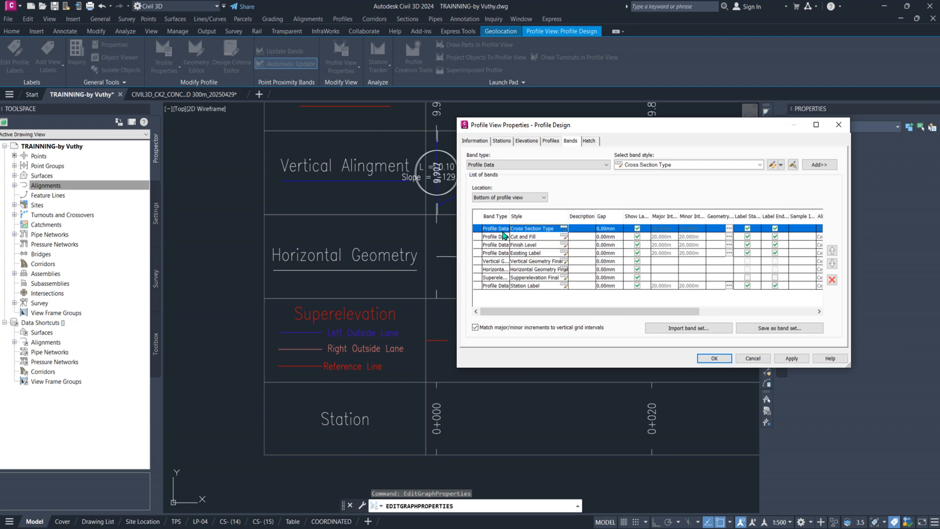
{"action": "left_click", "coordinate": [833, 280]}
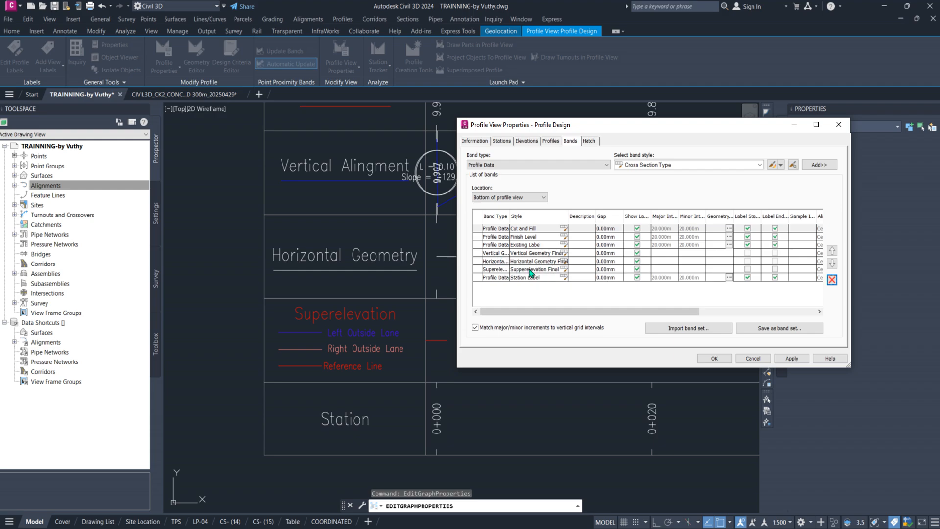
Step: Remove the Supperelevation Final band from the bottom bands and apply the changes to the profile view
{"action": "left_click", "coordinate": [476, 270]}
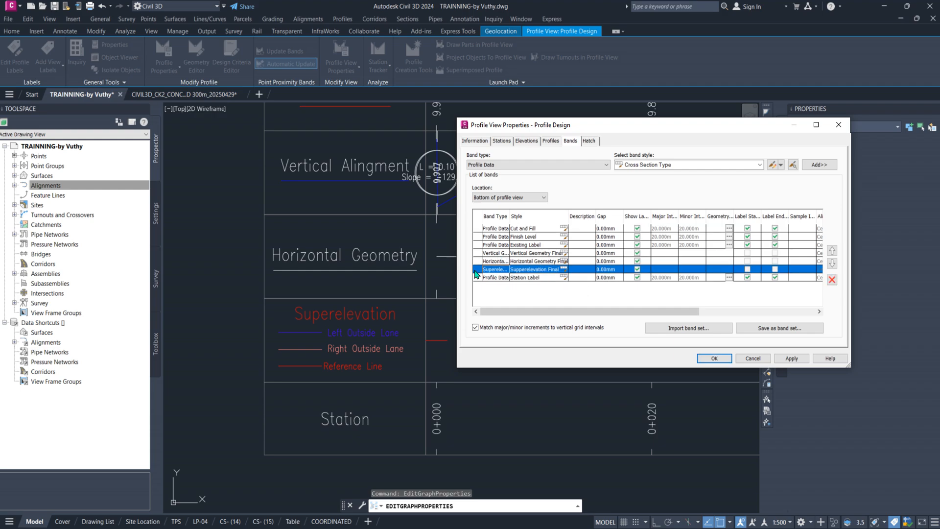
{"action": "left_click", "coordinate": [832, 280]}
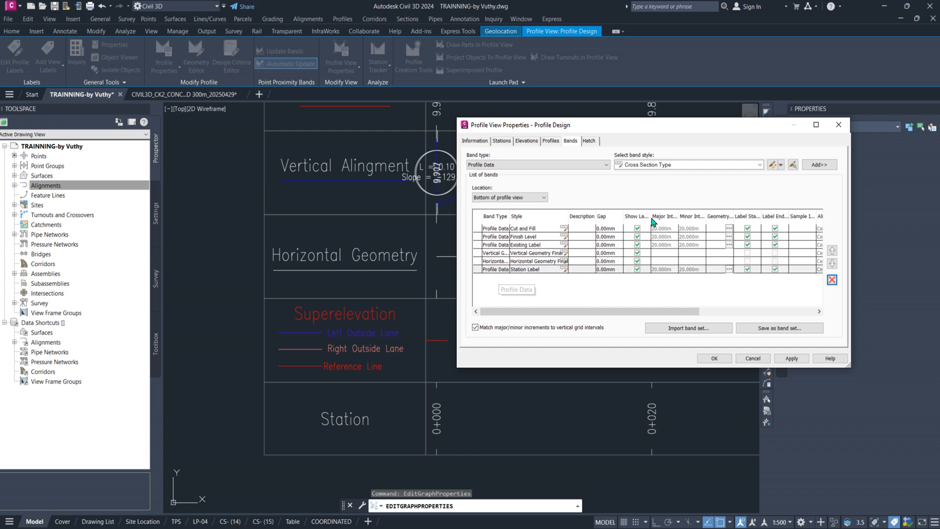
{"action": "left_click_drag", "start_coordinate": [677, 311], "coordinate": [803, 323]}
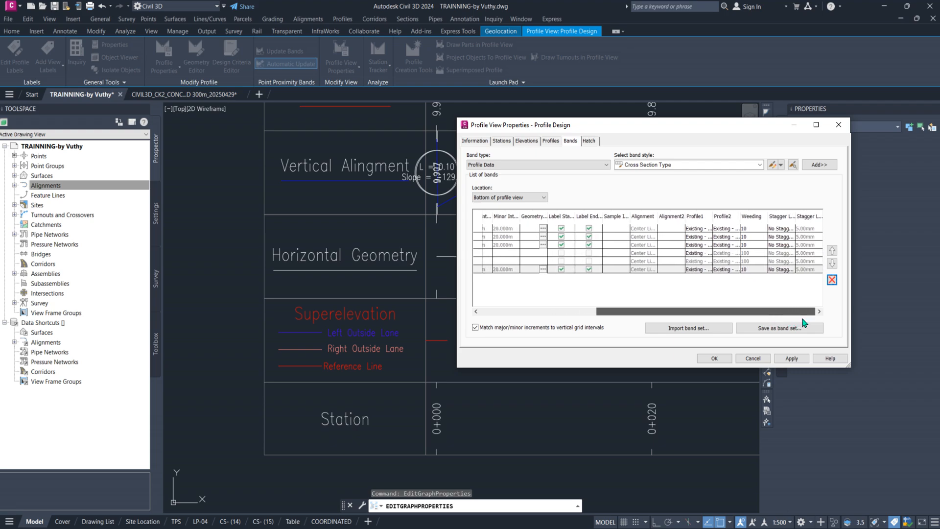
{"action": "left_click", "coordinate": [800, 361]}
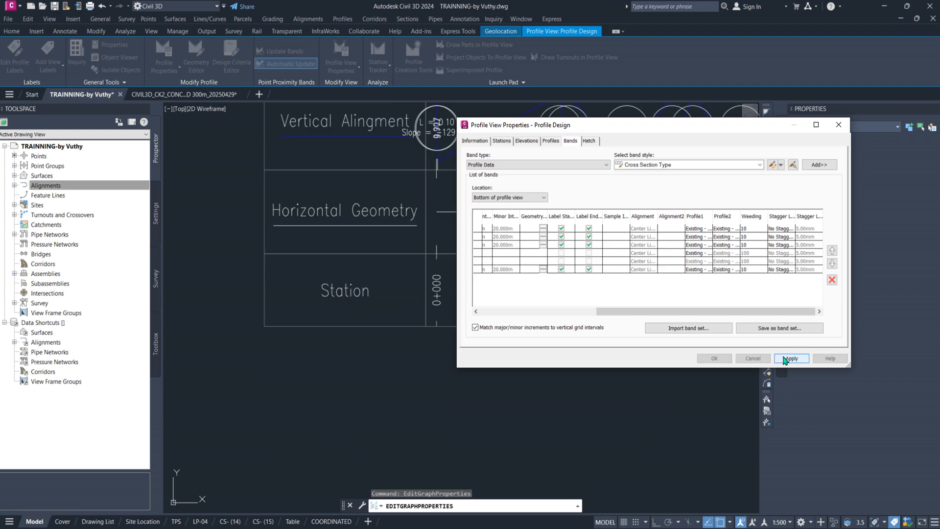
{"action": "left_click", "coordinate": [715, 358]}
Step: Inspect the vertical alignment labels and the remaining data bands beneath the profile view
{"action": "scroll", "coordinate": [338, 355], "scroll_direction": "down", "scroll_amount": 6}
{"action": "scroll", "coordinate": [406, 312], "scroll_direction": "up", "scroll_amount": 10}
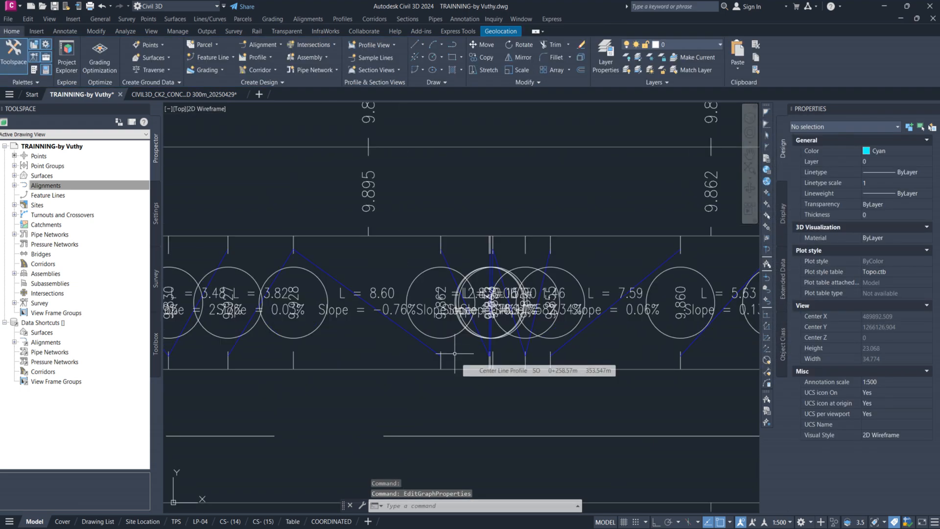
{"action": "scroll", "coordinate": [455, 353], "scroll_direction": "down", "scroll_amount": 10}
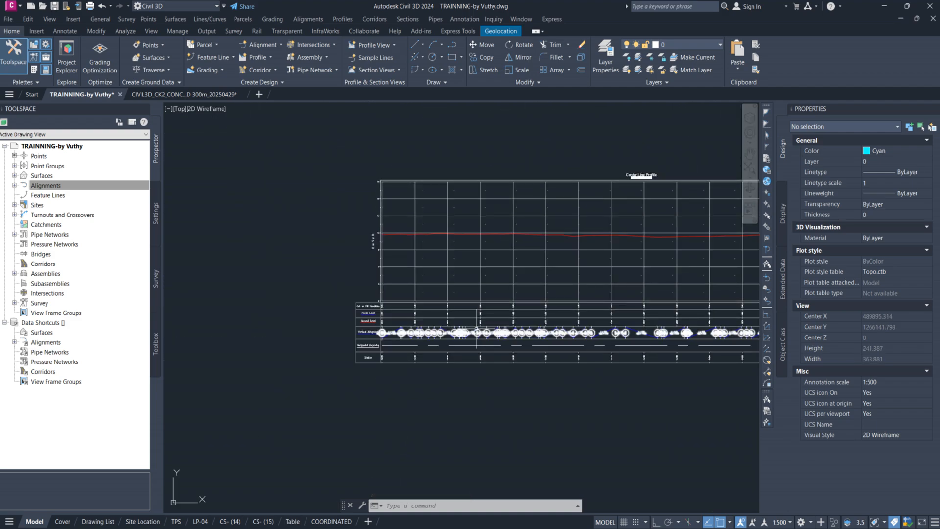
{"action": "scroll", "coordinate": [476, 329], "scroll_direction": "up", "scroll_amount": 6}
{"action": "scroll", "coordinate": [421, 347], "scroll_direction": "down", "scroll_amount": 4}
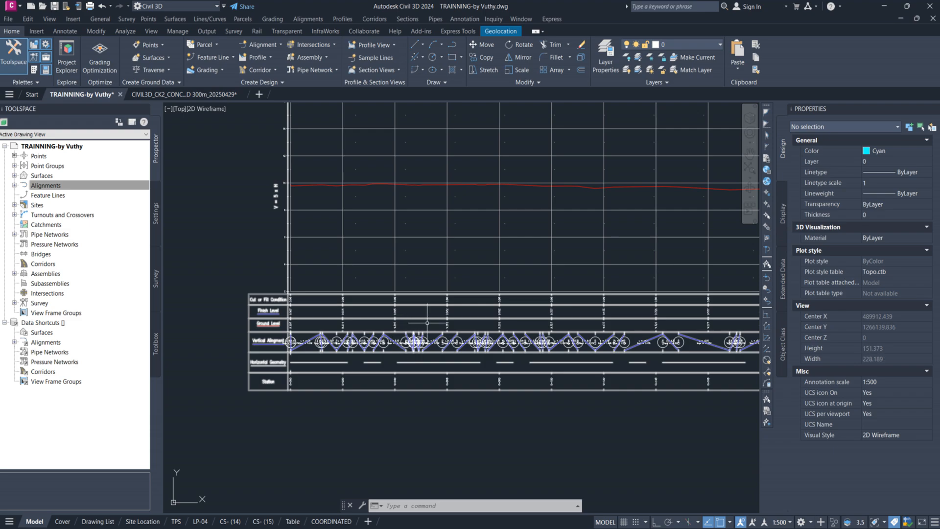
{"action": "middle_click_drag", "start_coordinate": [540, 272], "coordinate": [367, 319]}
{"action": "scroll", "coordinate": [541, 291], "scroll_direction": "down", "scroll_amount": 5}
{"action": "scroll", "coordinate": [284, 259], "scroll_direction": "up", "scroll_amount": 6}
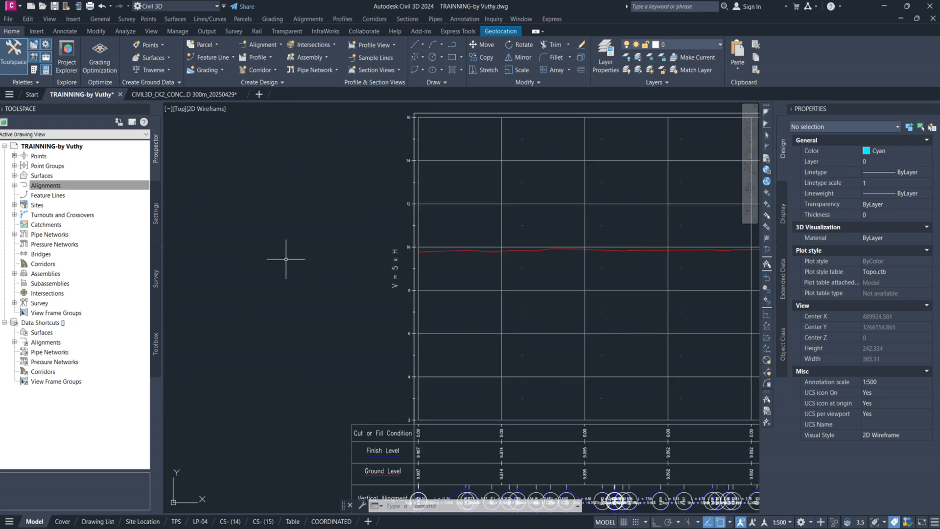
Step: Review the profile view along its length, checking the grid, elevation axis and existing ground line
{"action": "scroll", "coordinate": [406, 246], "scroll_direction": "up", "scroll_amount": 3}
{"action": "scroll", "coordinate": [378, 246], "scroll_direction": "down", "scroll_amount": 3}
{"action": "scroll", "coordinate": [503, 289], "scroll_direction": "down", "scroll_amount": 3}
{"action": "middle_click_drag", "start_coordinate": [707, 295], "coordinate": [522, 281]}
{"action": "middle_click_drag", "start_coordinate": [652, 281], "coordinate": [417, 269]}
{"action": "middle_click_drag", "start_coordinate": [459, 320], "coordinate": [618, 317]}
{"action": "scroll", "coordinate": [301, 264], "scroll_direction": "up", "scroll_amount": 5}
{"action": "scroll", "coordinate": [436, 225], "scroll_direction": "up", "scroll_amount": 3}
{"action": "scroll", "coordinate": [381, 177], "scroll_direction": "up", "scroll_amount": 2}
{"action": "middle_click_drag", "start_coordinate": [385, 177], "coordinate": [315, 260]}
{"action": "scroll", "coordinate": [314, 257], "scroll_direction": "down", "scroll_amount": 4}
{"action": "scroll", "coordinate": [503, 277], "scroll_direction": "up", "scroll_amount": 1}
{"action": "middle_click_drag", "start_coordinate": [526, 269], "coordinate": [346, 269]}
{"action": "scroll", "coordinate": [507, 256], "scroll_direction": "down", "scroll_amount": 1}
{"action": "scroll", "coordinate": [482, 257], "scroll_direction": "down", "scroll_amount": 1}
{"action": "scroll", "coordinate": [487, 256], "scroll_direction": "down", "scroll_amount": 2}
{"action": "middle_click_drag", "start_coordinate": [425, 274], "coordinate": [432, 307]}
{"action": "scroll", "coordinate": [449, 292], "scroll_direction": "up", "scroll_amount": 2}
{"action": "left_click", "coordinate": [380, 236]}
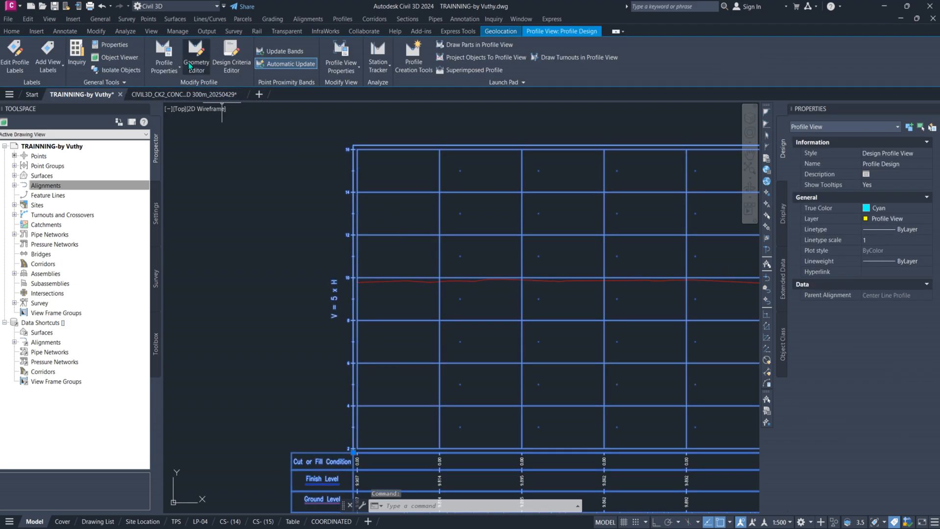
{"action": "left_click", "coordinate": [196, 51]}
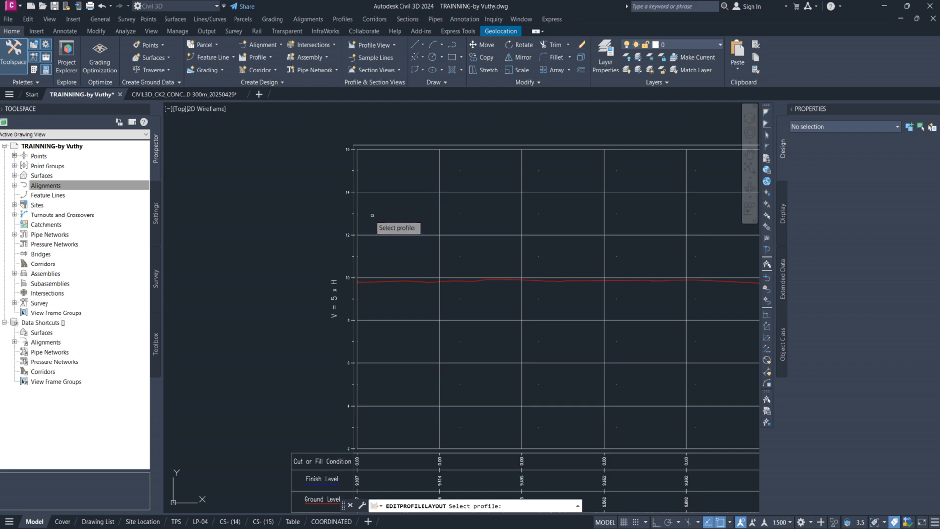
{"action": "left_click", "coordinate": [359, 271]}
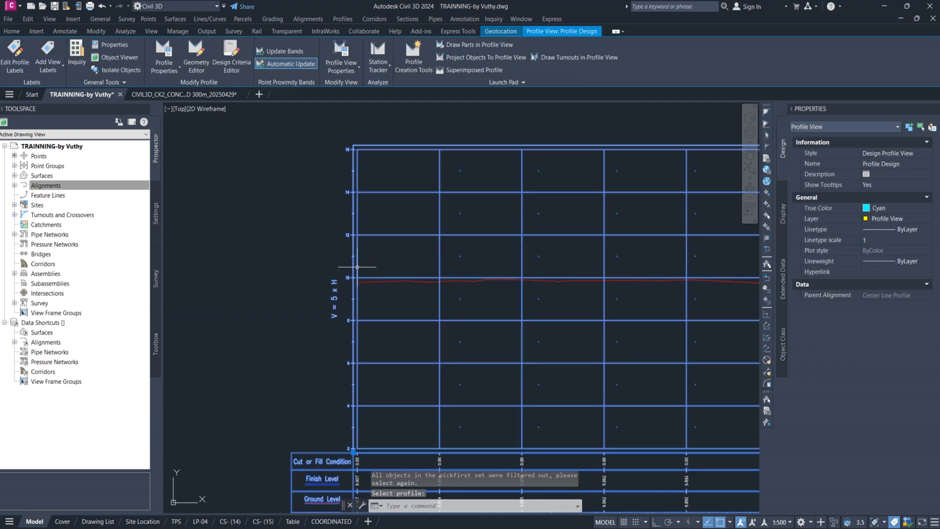
{"action": "key", "text": "Escape"}
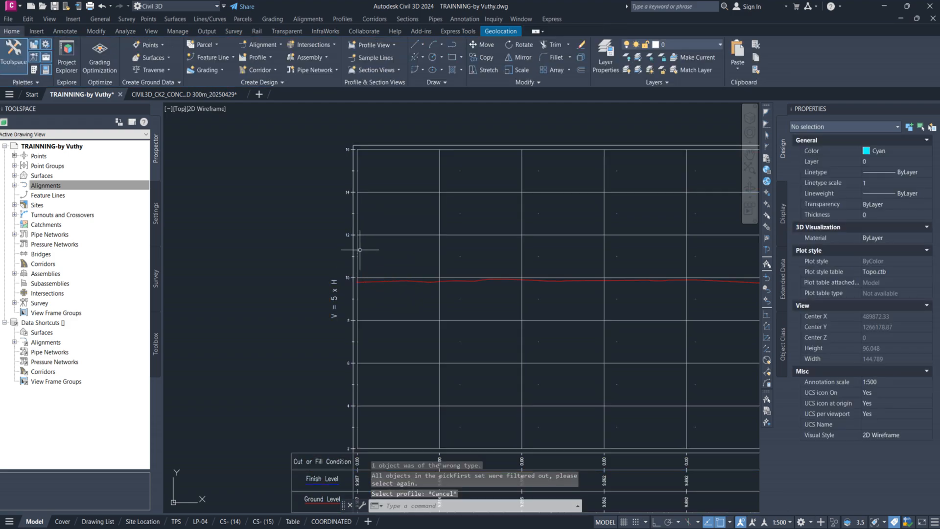
{"action": "scroll", "coordinate": [388, 176], "scroll_direction": "down", "scroll_amount": 6}
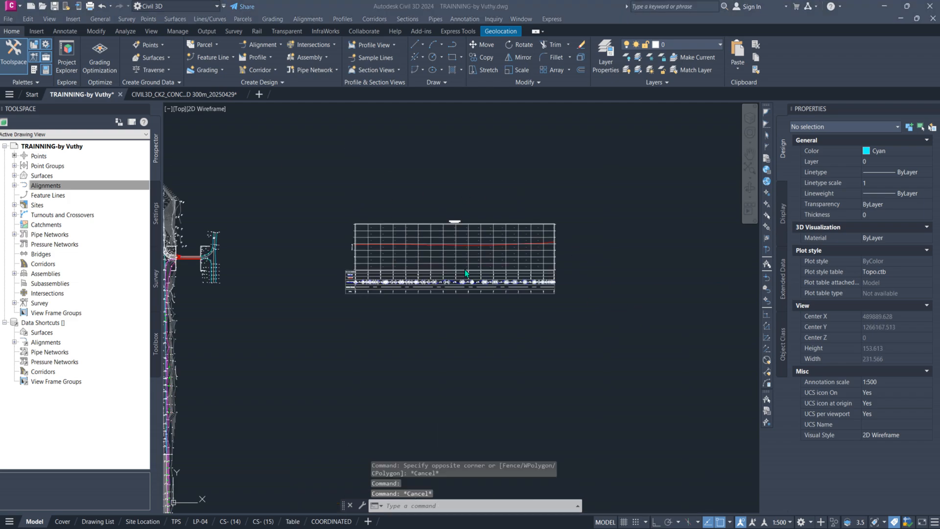
Step: Examine the existing ground line along the profile and compare its start with the elevation 10 grid line
{"action": "scroll", "coordinate": [347, 245], "scroll_direction": "up", "scroll_amount": 5}
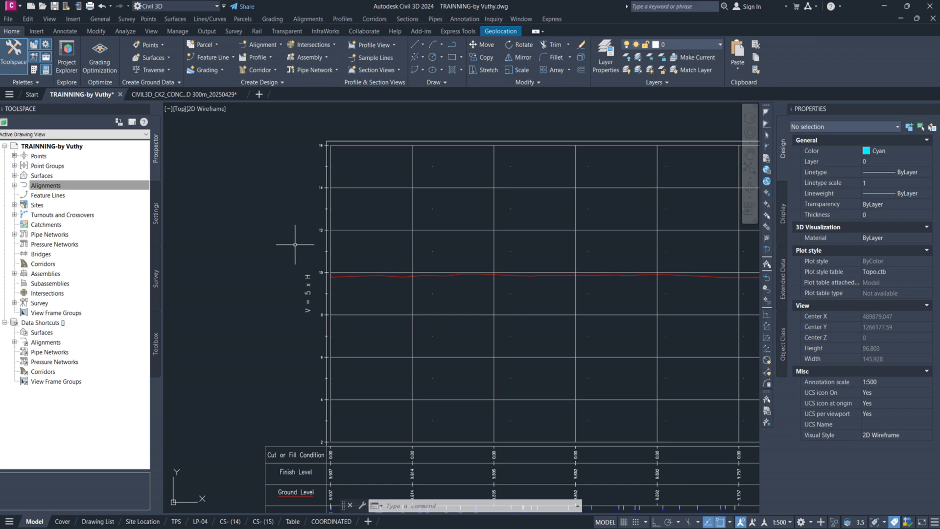
{"action": "scroll", "coordinate": [295, 244], "scroll_direction": "up", "scroll_amount": 4}
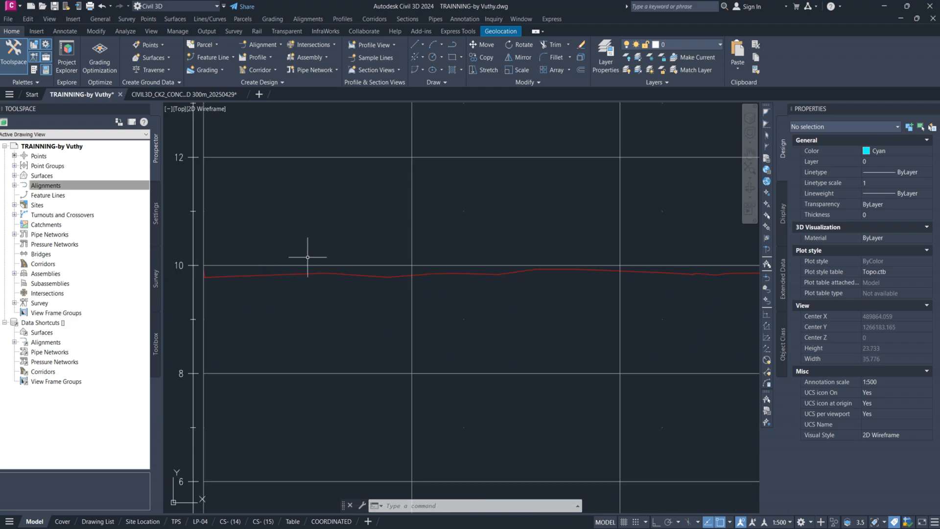
{"action": "scroll", "coordinate": [447, 257], "scroll_direction": "down", "scroll_amount": 5}
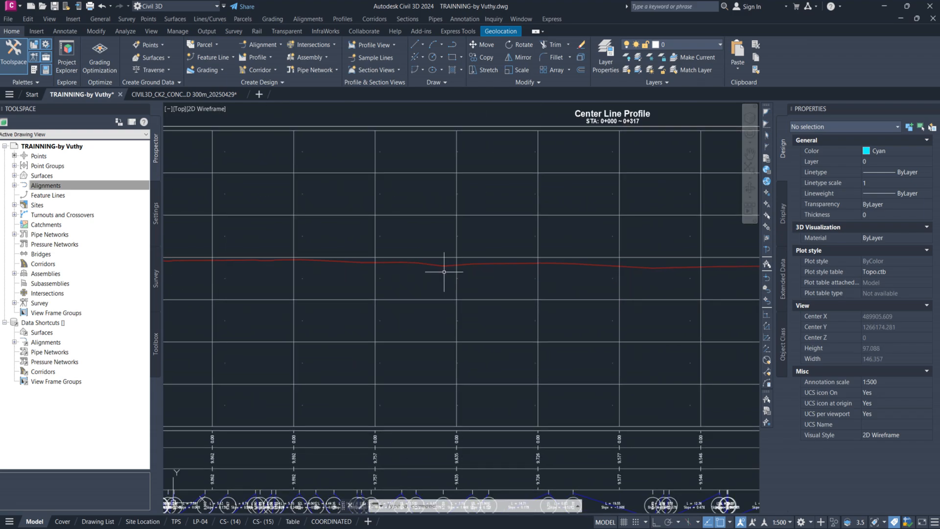
{"action": "scroll", "coordinate": [296, 299], "scroll_direction": "down", "scroll_amount": 2}
{"action": "middle_click_drag", "start_coordinate": [395, 274], "coordinate": [594, 280]}
{"action": "scroll", "coordinate": [594, 279], "scroll_direction": "down", "scroll_amount": 2}
{"action": "middle_click_drag", "start_coordinate": [476, 289], "coordinate": [631, 290]}
{"action": "scroll", "coordinate": [354, 279], "scroll_direction": "up", "scroll_amount": 4}
{"action": "scroll", "coordinate": [291, 290], "scroll_direction": "up", "scroll_amount": 8}
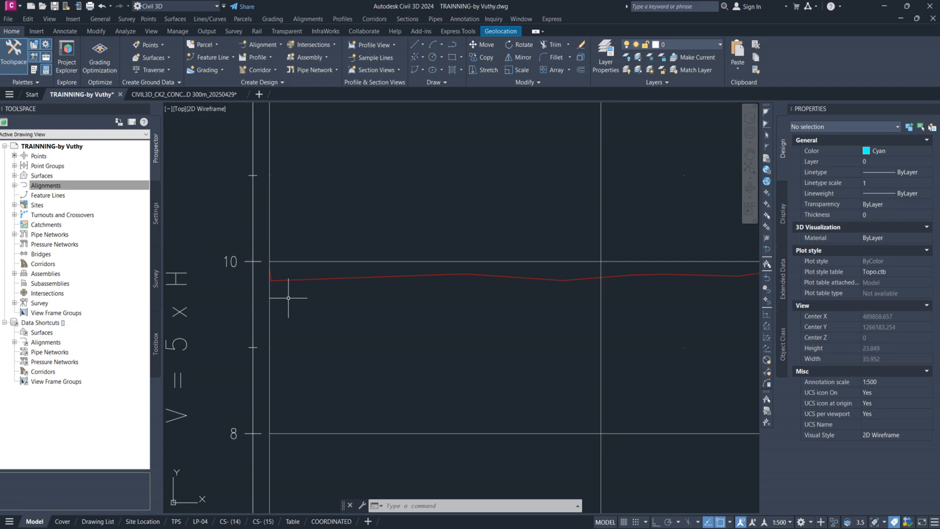
{"action": "mouse_move", "coordinate": [252, 262]}
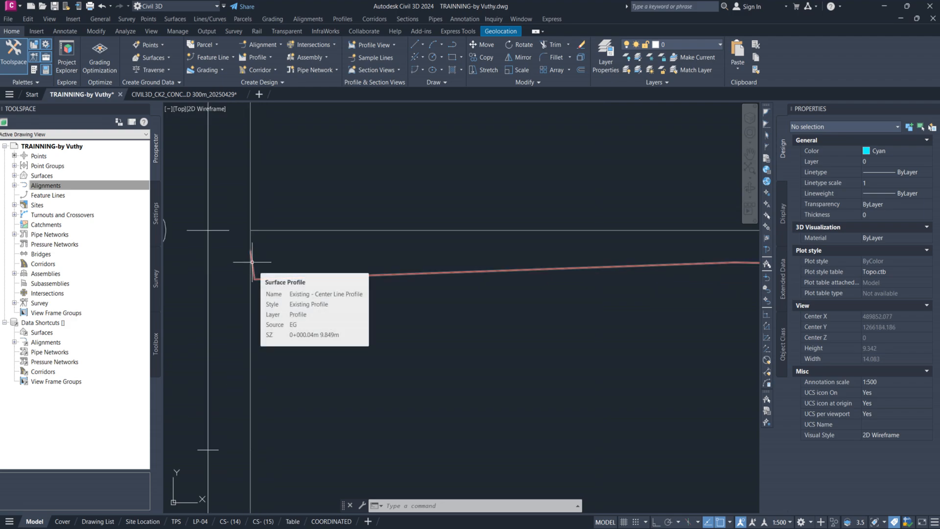
{"action": "scroll", "coordinate": [252, 262], "scroll_direction": "down", "scroll_amount": 5}
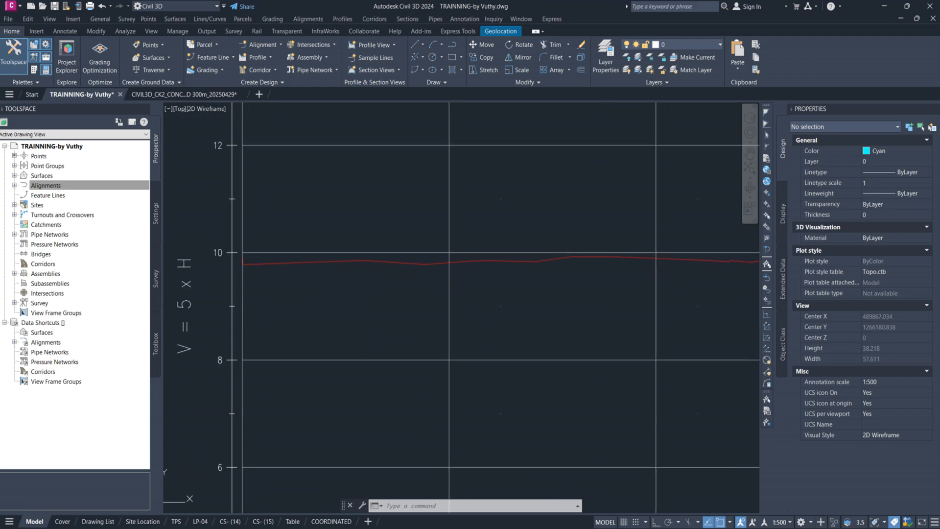
{"action": "scroll", "coordinate": [247, 235], "scroll_direction": "up", "scroll_amount": 5}
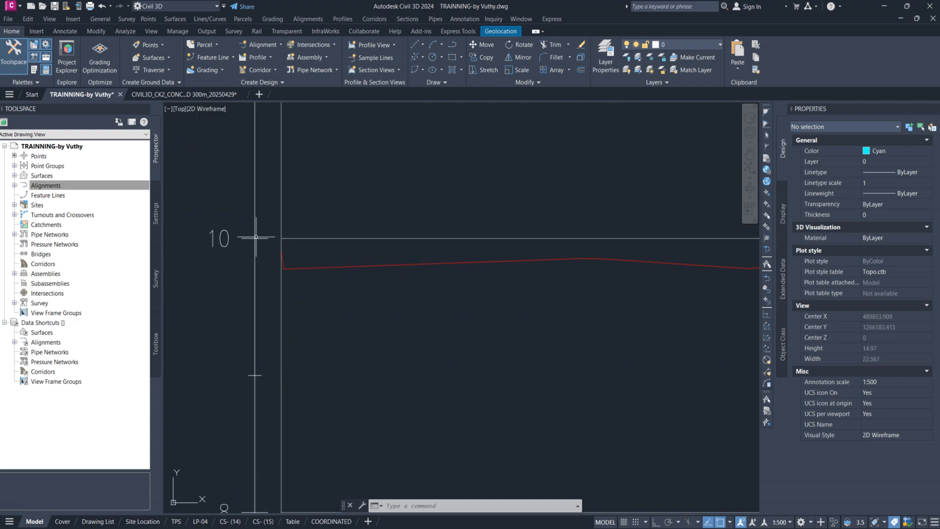
{"action": "scroll", "coordinate": [280, 248], "scroll_direction": "up", "scroll_amount": 4}
{"action": "scroll", "coordinate": [296, 252], "scroll_direction": "down", "scroll_amount": 4}
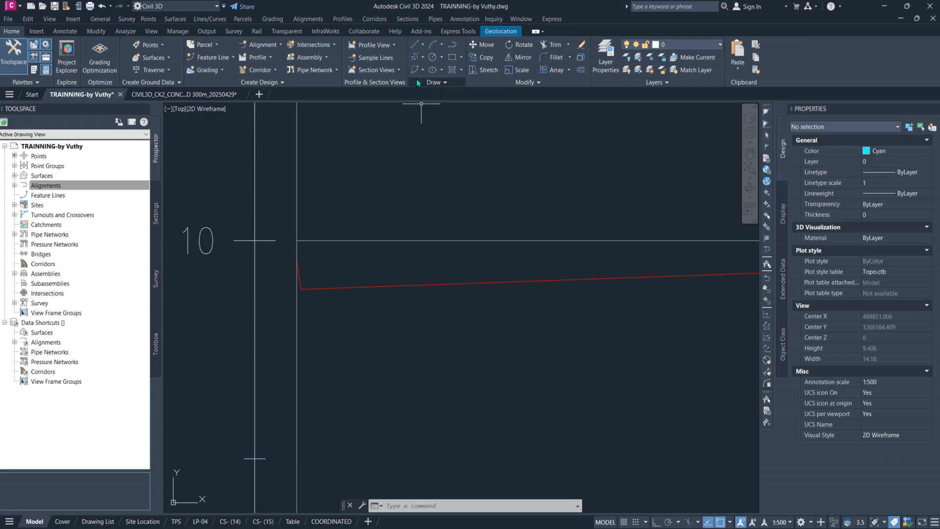
Step: Check the surveyed centre line elevation at station 0+000 of the road in the plan
{"action": "scroll", "coordinate": [389, 202], "scroll_direction": "down", "scroll_amount": 9}
{"action": "scroll", "coordinate": [338, 417], "scroll_direction": "up", "scroll_amount": 1}
{"action": "middle_click_drag", "start_coordinate": [338, 416], "coordinate": [384, 344]}
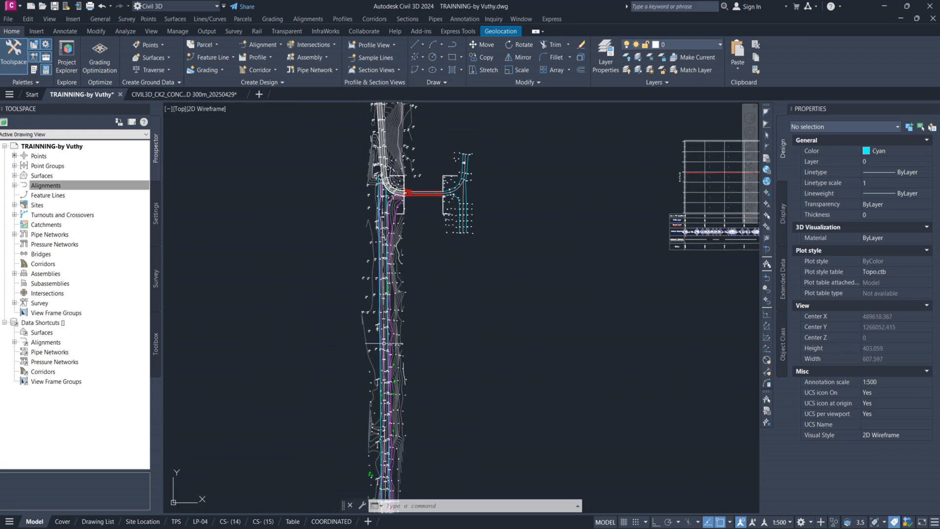
{"action": "middle_click_drag", "start_coordinate": [375, 431], "coordinate": [379, 134]}
{"action": "scroll", "coordinate": [392, 343], "scroll_direction": "up", "scroll_amount": 10}
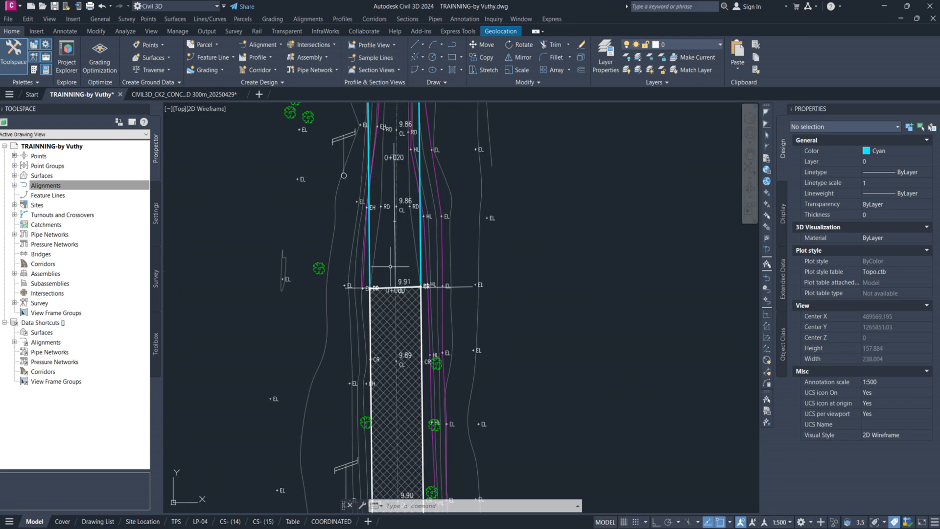
{"action": "scroll", "coordinate": [408, 301], "scroll_direction": "up", "scroll_amount": 8}
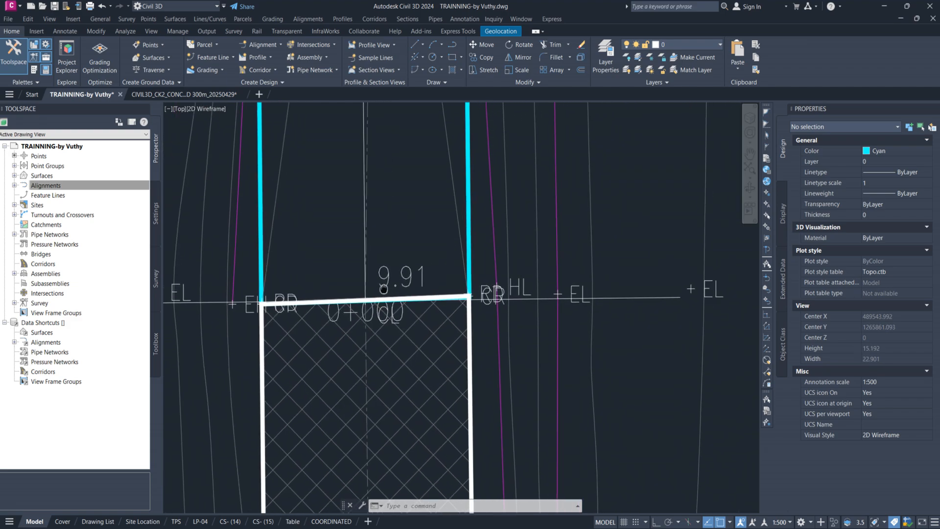
{"action": "scroll", "coordinate": [379, 280], "scroll_direction": "down", "scroll_amount": 7}
{"action": "scroll", "coordinate": [320, 317], "scroll_direction": "up", "scroll_amount": 3}
{"action": "scroll", "coordinate": [320, 317], "scroll_direction": "up", "scroll_amount": 6}
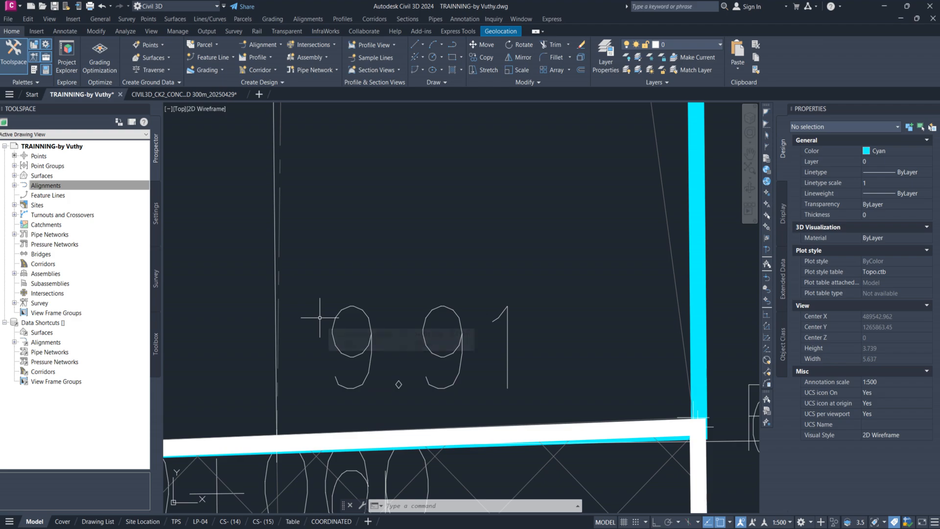
{"action": "scroll", "coordinate": [320, 318], "scroll_direction": "down", "scroll_amount": 5}
{"action": "scroll", "coordinate": [319, 350], "scroll_direction": "up", "scroll_amount": 2}
Step: Draw a 0.1-long vertical polyline down from the start of the elevation 10 grid line in the profile view
{"action": "scroll", "coordinate": [361, 339], "scroll_direction": "down", "scroll_amount": 15}
{"action": "scroll", "coordinate": [508, 184], "scroll_direction": "up", "scroll_amount": 2}
{"action": "scroll", "coordinate": [509, 184], "scroll_direction": "up", "scroll_amount": 10}
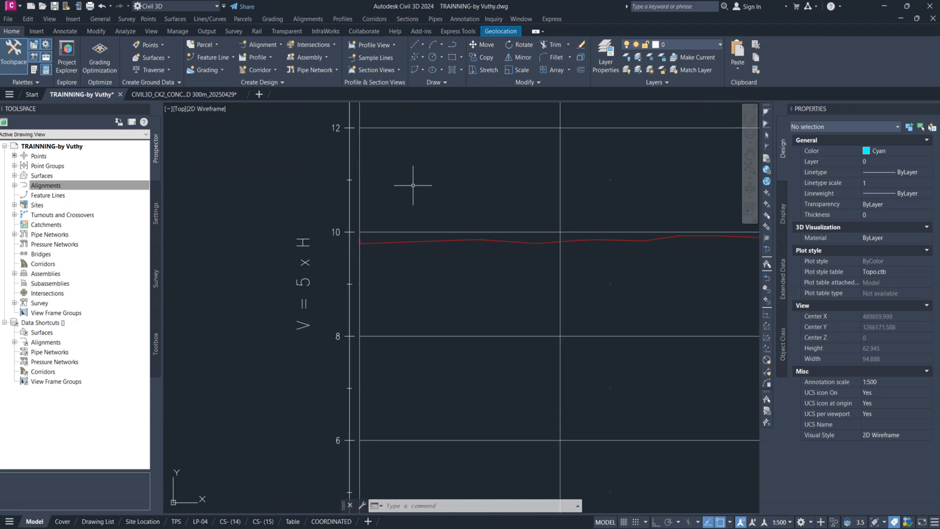
{"action": "middle_click_drag", "start_coordinate": [413, 185], "coordinate": [387, 247]}
{"action": "scroll", "coordinate": [348, 282], "scroll_direction": "up", "scroll_amount": 2}
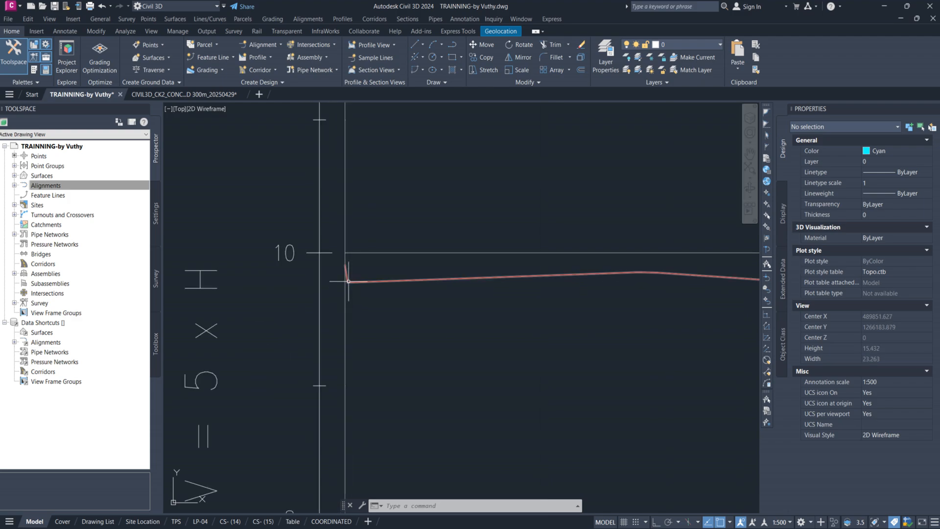
{"action": "scroll", "coordinate": [334, 273], "scroll_direction": "up", "scroll_amount": 6}
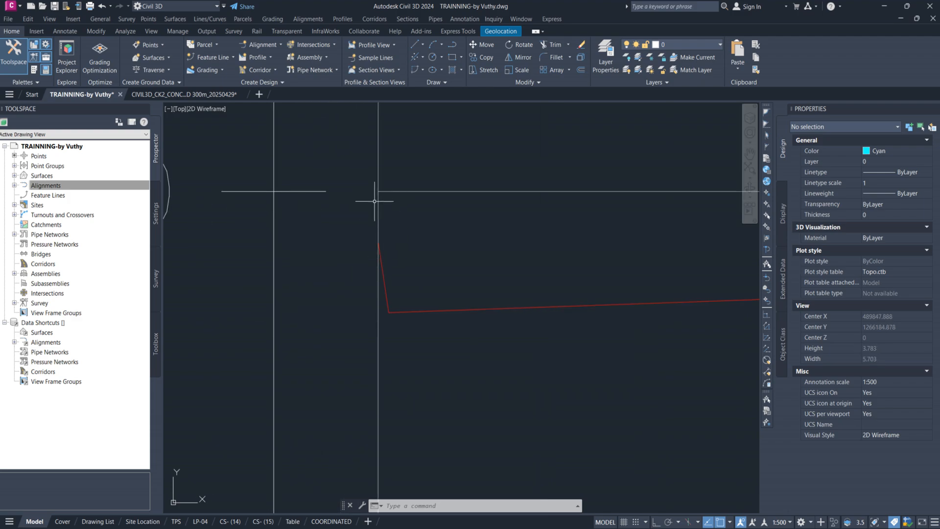
{"action": "scroll", "coordinate": [375, 209], "scroll_direction": "down", "scroll_amount": 4}
{"action": "scroll", "coordinate": [380, 204], "scroll_direction": "up", "scroll_amount": 3}
{"action": "scroll", "coordinate": [365, 247], "scroll_direction": "up", "scroll_amount": 3}
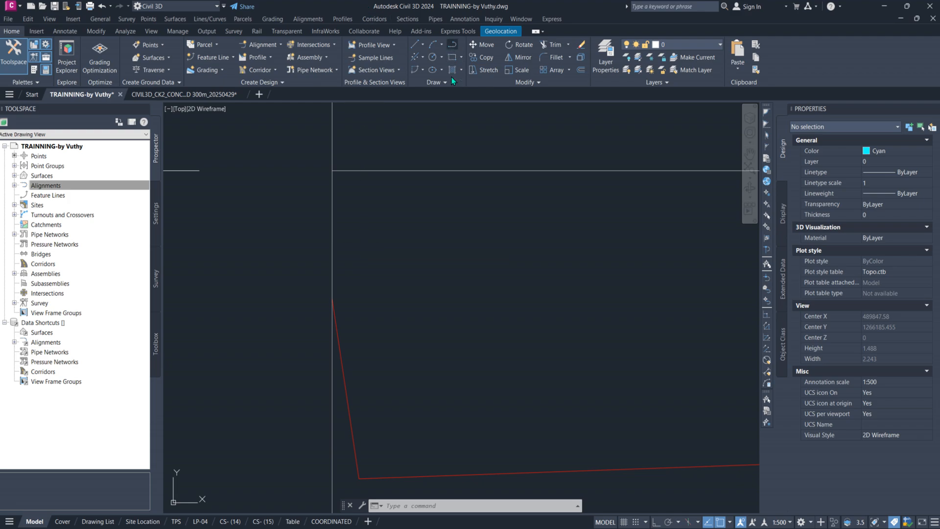
{"action": "left_click", "coordinate": [452, 44]}
{"action": "left_click", "coordinate": [332, 171]}
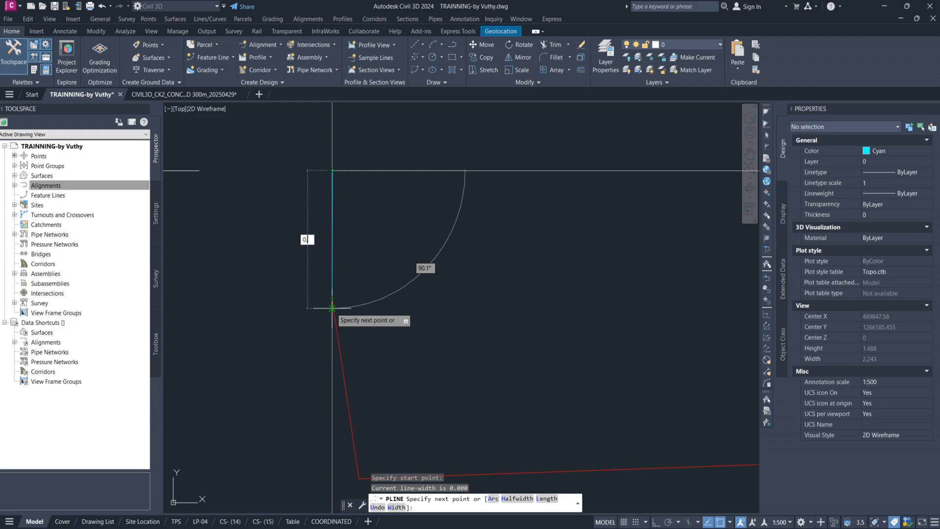
{"action": "type", "text": "0.1"}
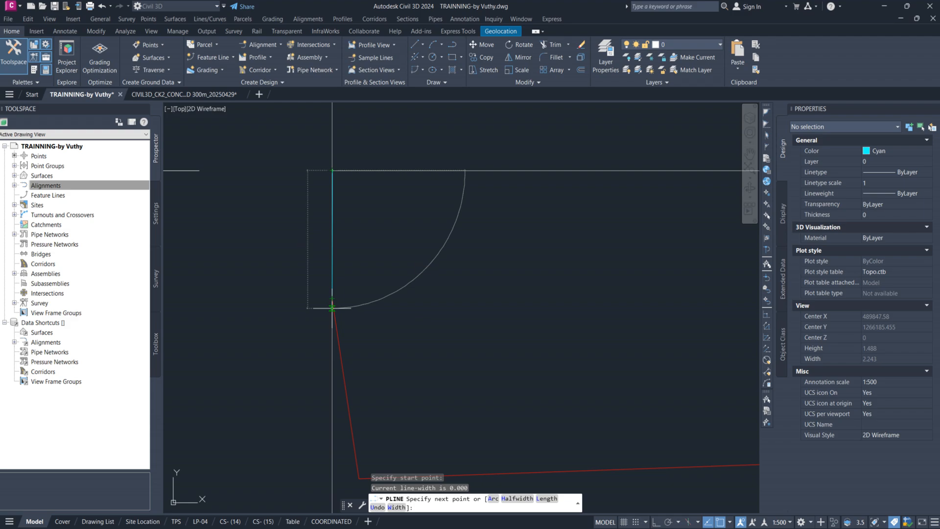
{"action": "key", "text": "Return"}
{"action": "scroll", "coordinate": [305, 260], "scroll_direction": "down", "scroll_amount": 2}
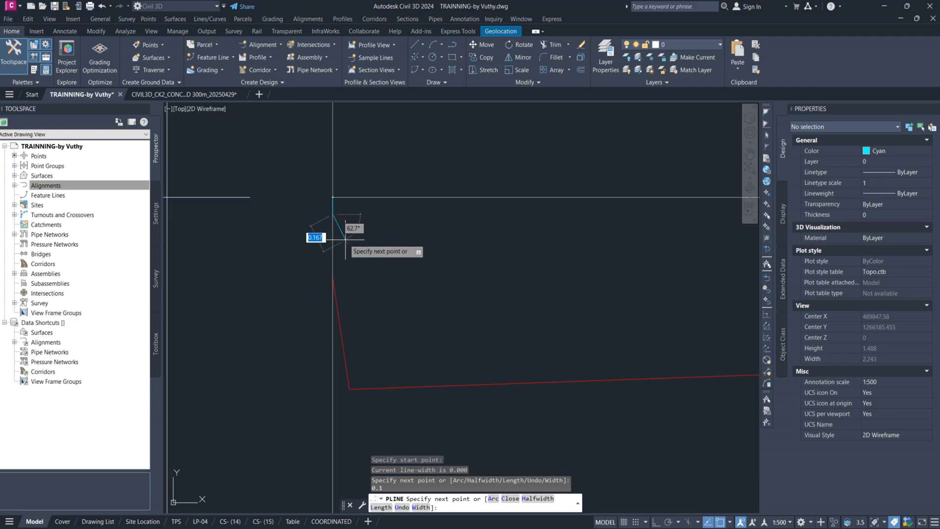
{"action": "key", "text": "Escape"}
Step: Erase the short 0.1 check polyline at the start of the elevation 10 grid line
{"action": "scroll", "coordinate": [331, 204], "scroll_direction": "up", "scroll_amount": 1}
{"action": "left_click", "coordinate": [336, 210]}
{"action": "scroll", "coordinate": [336, 211], "scroll_direction": "down", "scroll_amount": 5}
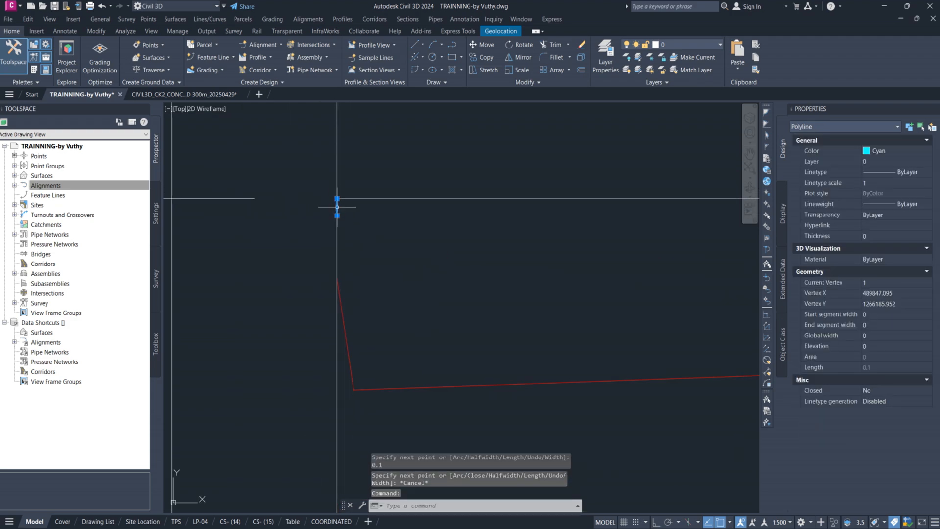
{"action": "scroll", "coordinate": [363, 245], "scroll_direction": "up", "scroll_amount": 3}
{"action": "type", "text": "e"}
{"action": "key", "text": "Return"}
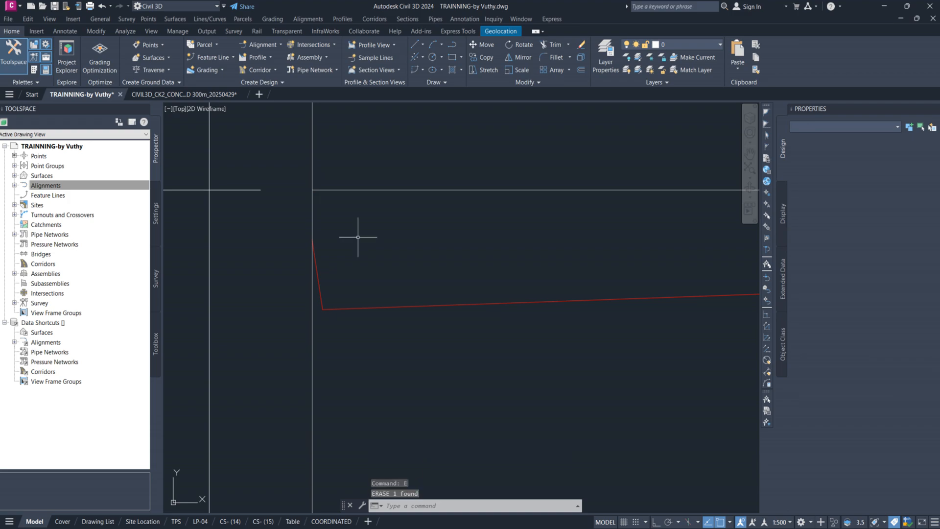
Step: Review the vertical axes and graph scale settings of the Design Profile View style, then close it
{"action": "scroll", "coordinate": [327, 206], "scroll_direction": "up", "scroll_amount": 4}
{"action": "left_click", "coordinate": [328, 186]}
{"action": "right_click", "coordinate": [328, 187]}
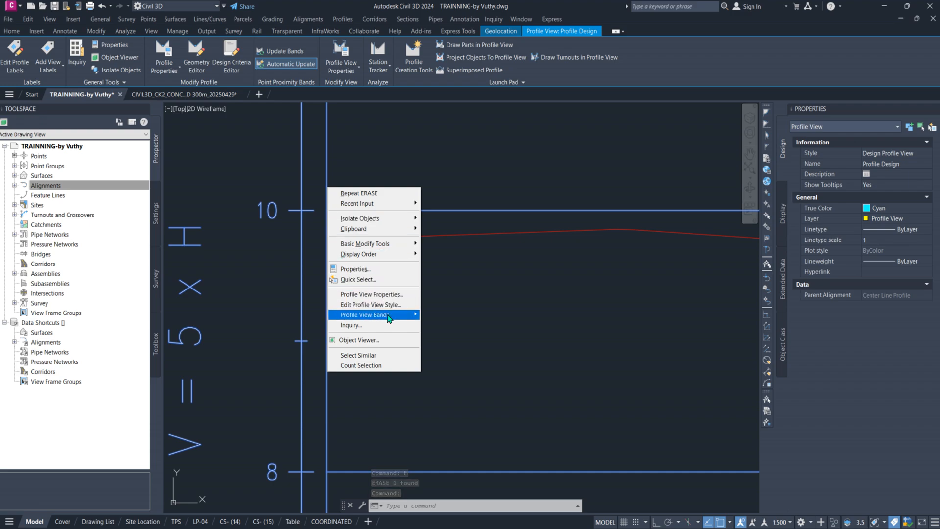
{"action": "mouse_move", "coordinate": [392, 321]}
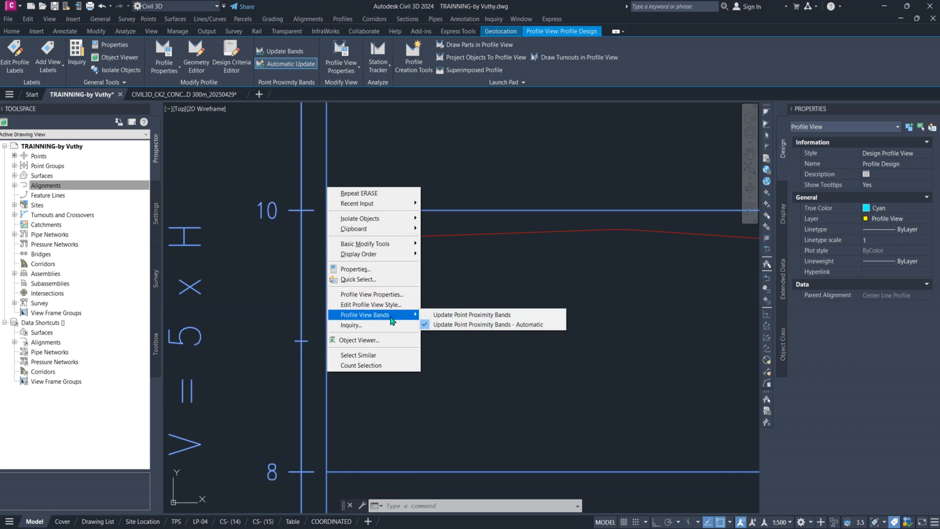
{"action": "left_click", "coordinate": [391, 305]}
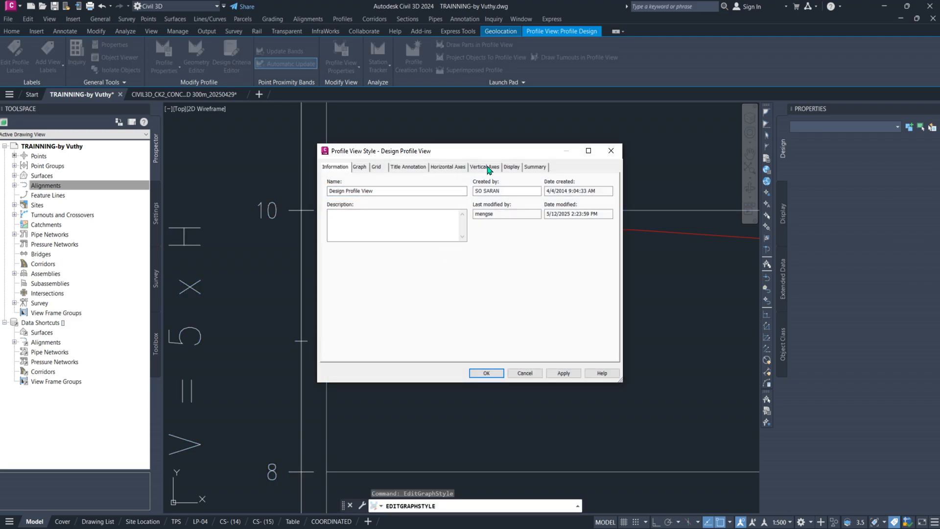
{"action": "left_click", "coordinate": [489, 169]}
{"action": "left_click", "coordinate": [360, 169]}
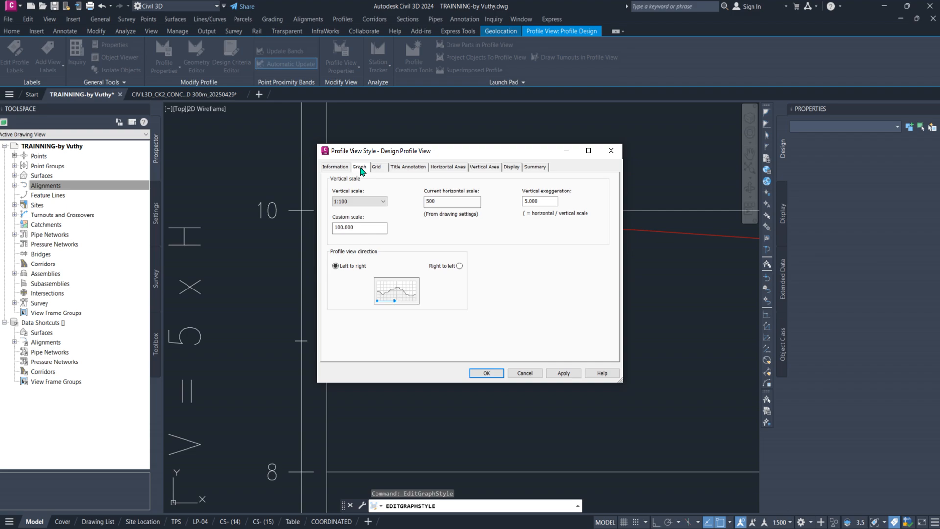
{"action": "left_click", "coordinate": [612, 152]}
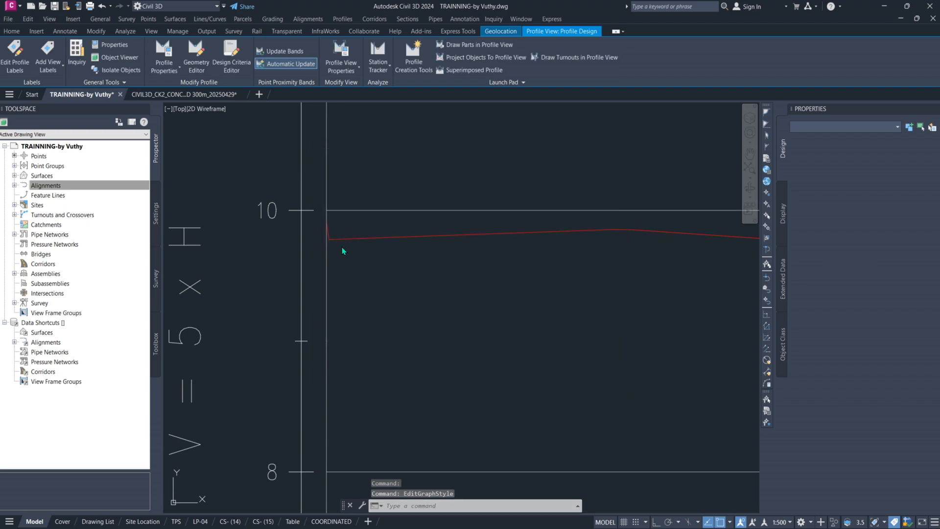
Step: Change the Design Profile View style's vertical exaggeration so the vertical scale matches the horizontal scale, and accept the style
{"action": "left_click", "coordinate": [328, 212]}
{"action": "right_click", "coordinate": [328, 209]}
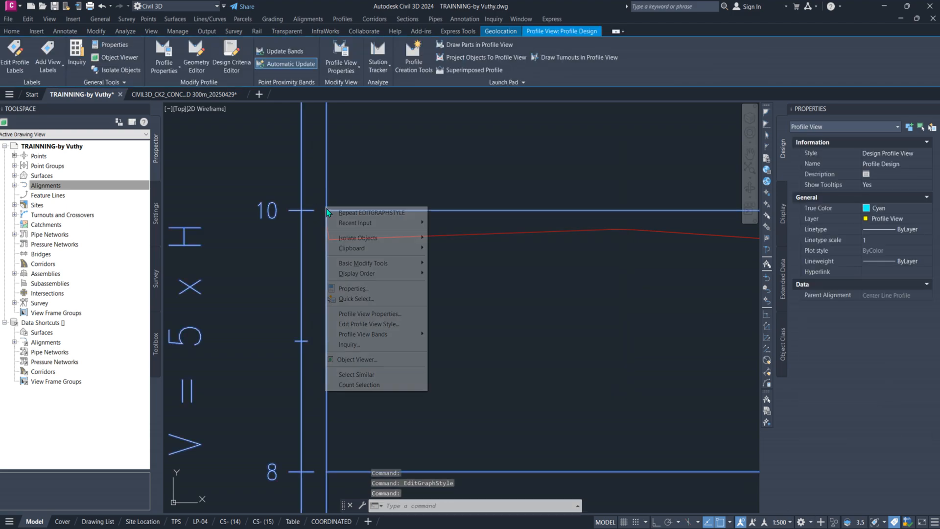
{"action": "left_click", "coordinate": [391, 324]}
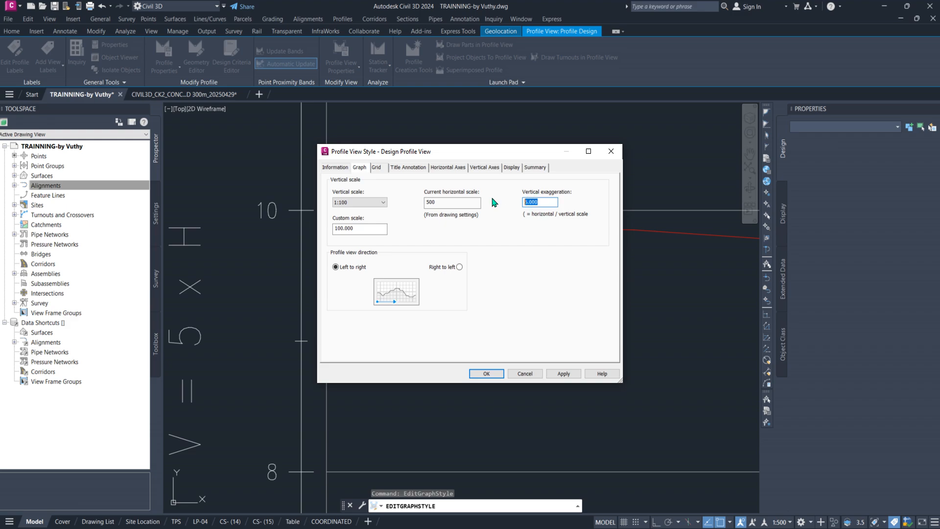
{"action": "key", "text": "Return"}
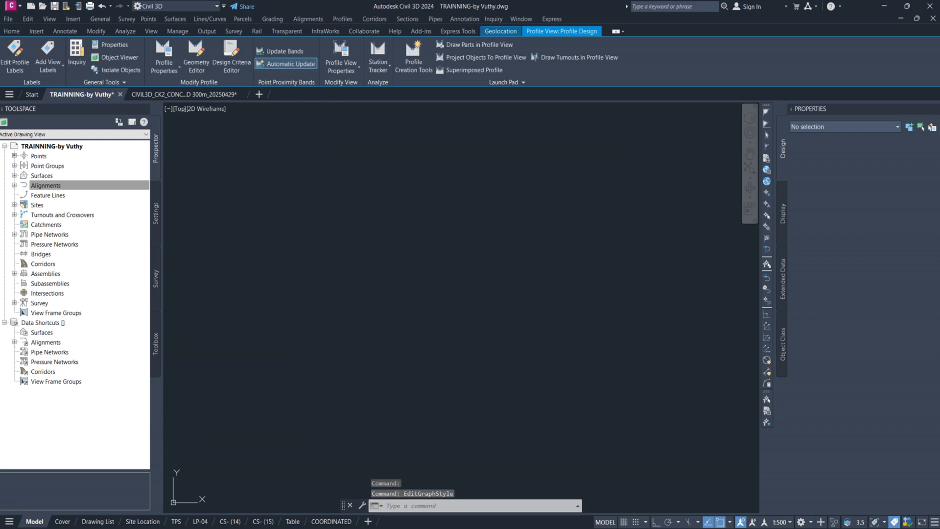
Step: Start a polyline at the beginning of the elevation 10 grid line, with a first segment 0.1 long straight down
{"action": "scroll", "coordinate": [447, 235], "scroll_direction": "up", "scroll_amount": 5}
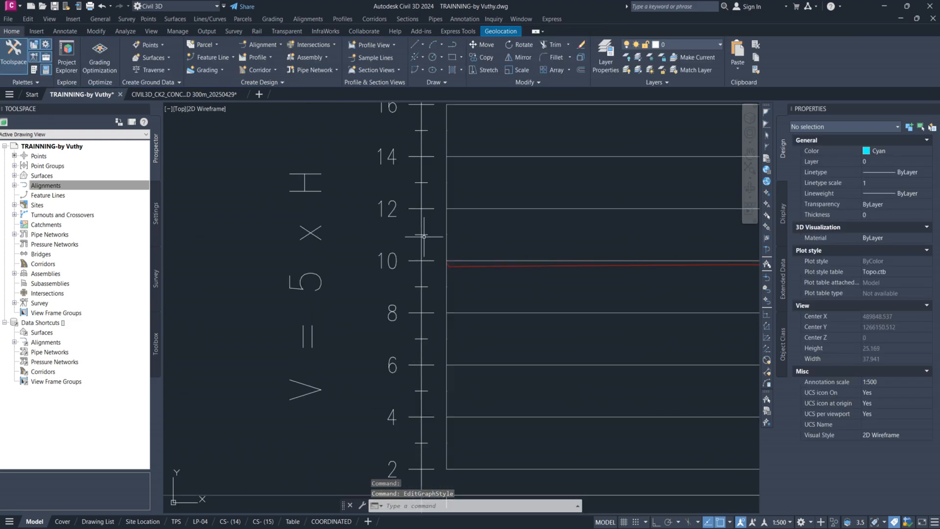
{"action": "scroll", "coordinate": [424, 237], "scroll_direction": "up", "scroll_amount": 12}
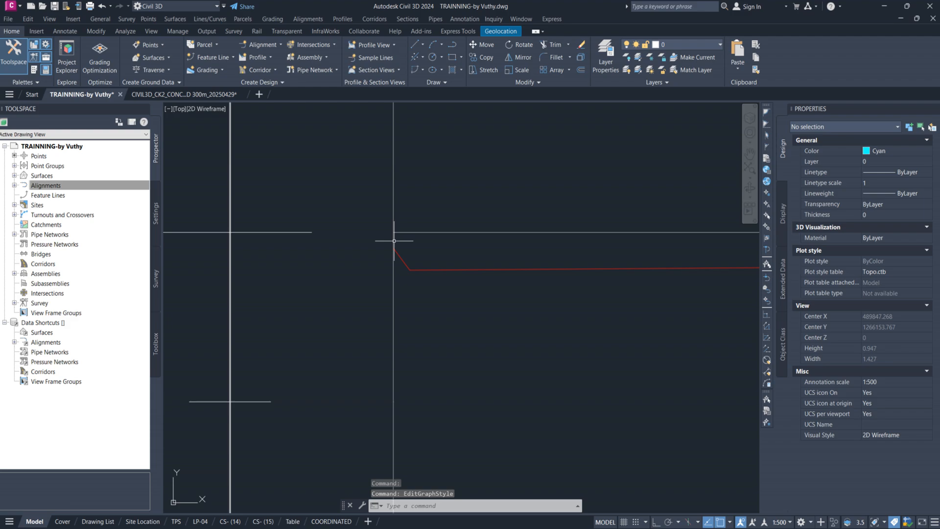
{"action": "scroll", "coordinate": [398, 258], "scroll_direction": "up", "scroll_amount": 1}
{"action": "middle_click_drag", "start_coordinate": [399, 258], "coordinate": [443, 267]}
{"action": "scroll", "coordinate": [445, 267], "scroll_direction": "down", "scroll_amount": 1}
{"action": "scroll", "coordinate": [440, 249], "scroll_direction": "up", "scroll_amount": 2}
{"action": "scroll", "coordinate": [431, 234], "scroll_direction": "down", "scroll_amount": 3}
{"action": "scroll", "coordinate": [493, 282], "scroll_direction": "up", "scroll_amount": 3}
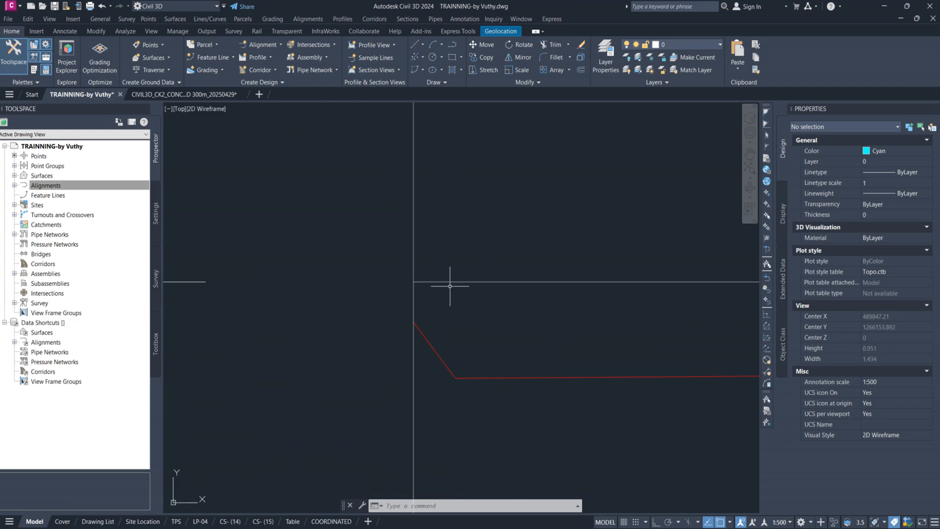
{"action": "left_click", "coordinate": [454, 45]}
{"action": "left_click", "coordinate": [414, 281]}
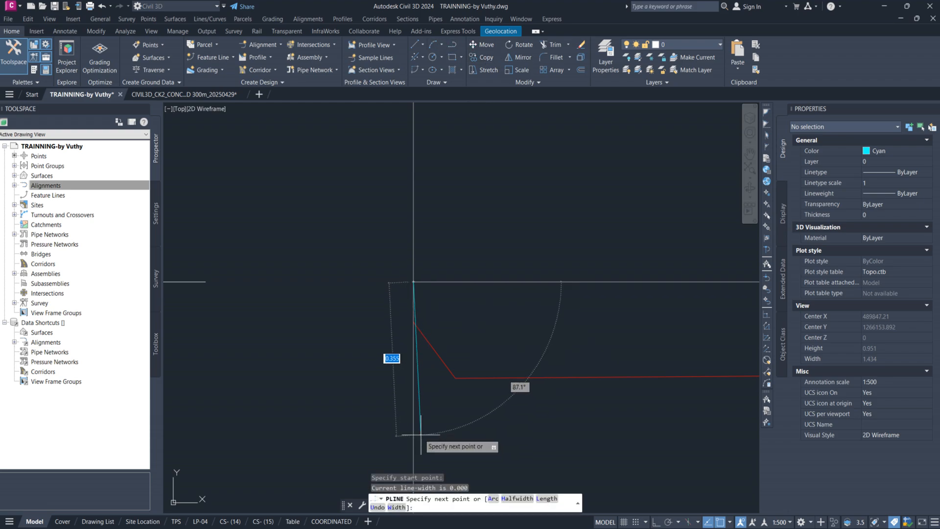
{"action": "key", "text": "F8"}
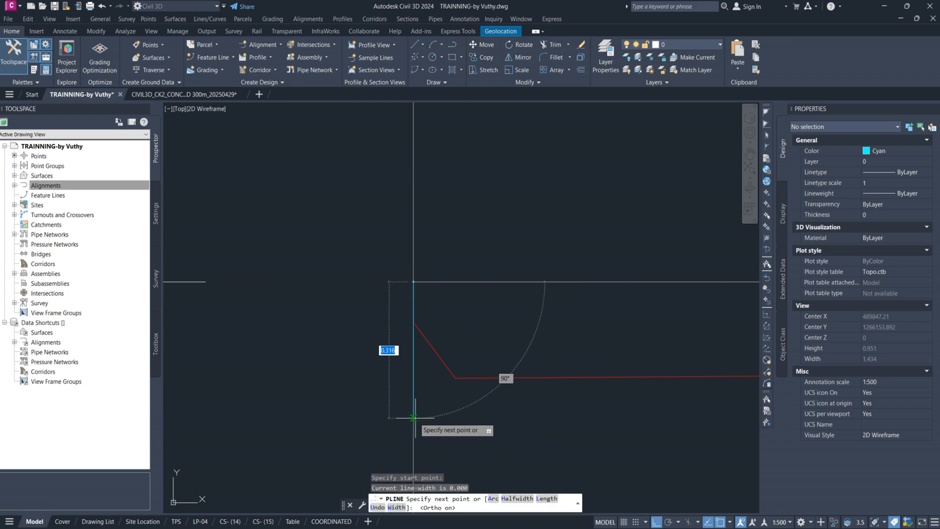
{"action": "type", "text": "0.1"}
{"action": "key", "text": "Return"}
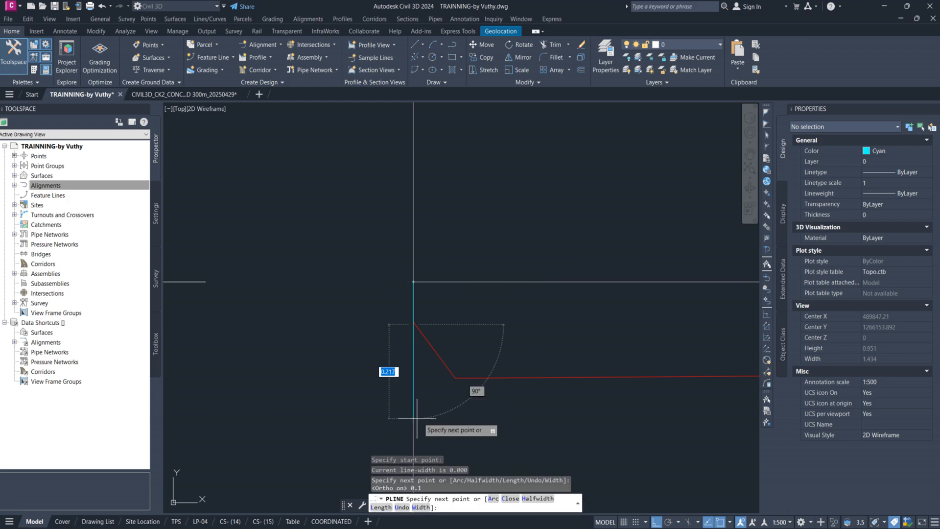
Step: Extend the polyline horizontally beyond the far end of the profile view and finish it
{"action": "scroll", "coordinate": [491, 338], "scroll_direction": "up", "scroll_amount": 3}
{"action": "scroll", "coordinate": [214, 321], "scroll_direction": "down", "scroll_amount": 12}
{"action": "scroll", "coordinate": [211, 315], "scroll_direction": "down", "scroll_amount": 5}
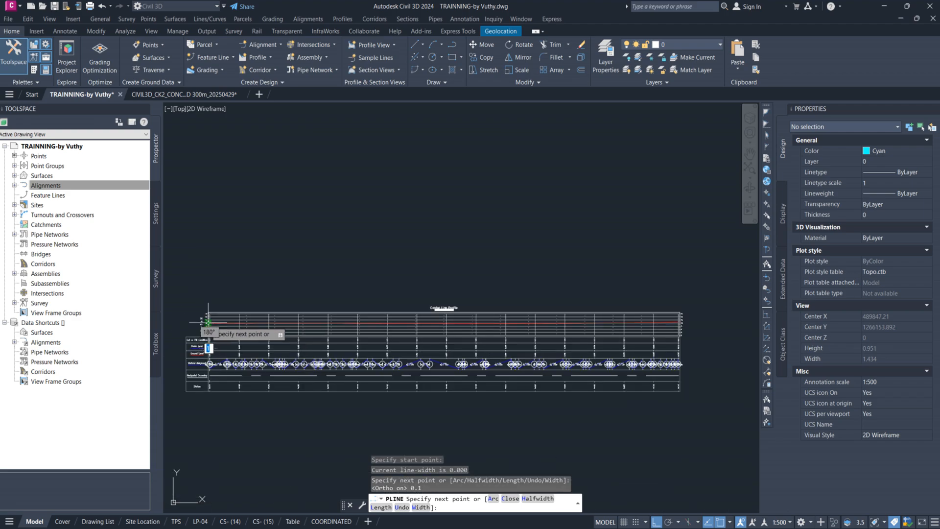
{"action": "left_click", "coordinate": [630, 311]}
{"action": "key", "text": "Escape"}
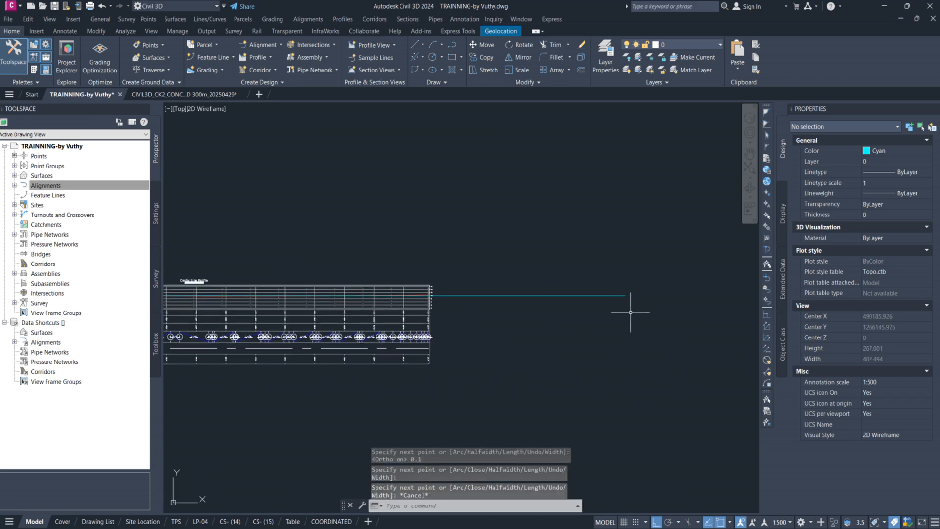
Step: Compare the existing ground profile with the horizontal reference line along the profile view up to its far end
{"action": "scroll", "coordinate": [363, 290], "scroll_direction": "up", "scroll_amount": 3}
{"action": "scroll", "coordinate": [381, 341], "scroll_direction": "down", "scroll_amount": 1}
{"action": "middle_click_drag", "start_coordinate": [384, 341], "coordinate": [642, 348]}
{"action": "middle_click_drag", "start_coordinate": [346, 341], "coordinate": [674, 339]}
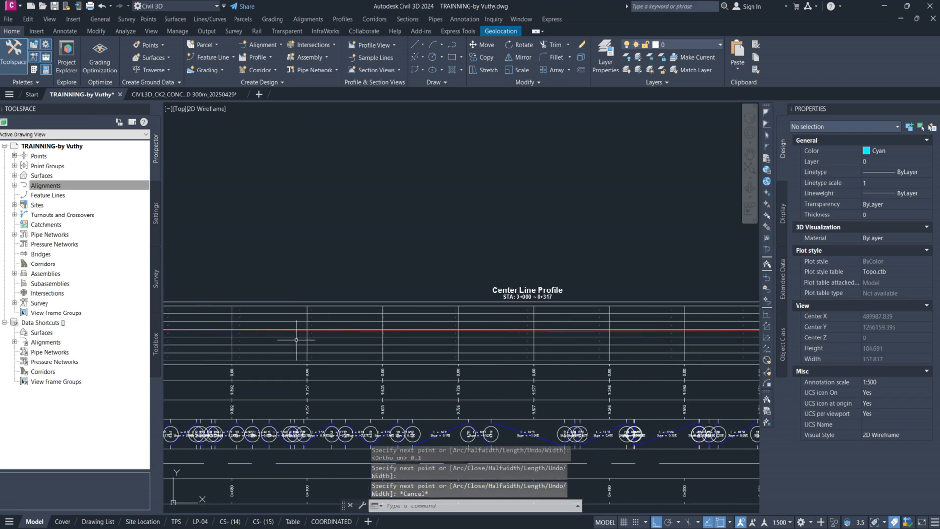
{"action": "scroll", "coordinate": [296, 339], "scroll_direction": "down", "scroll_amount": 1}
{"action": "middle_click_drag", "start_coordinate": [399, 361], "coordinate": [431, 360]}
{"action": "scroll", "coordinate": [444, 340], "scroll_direction": "down", "scroll_amount": 2}
{"action": "scroll", "coordinate": [444, 340], "scroll_direction": "up", "scroll_amount": 6}
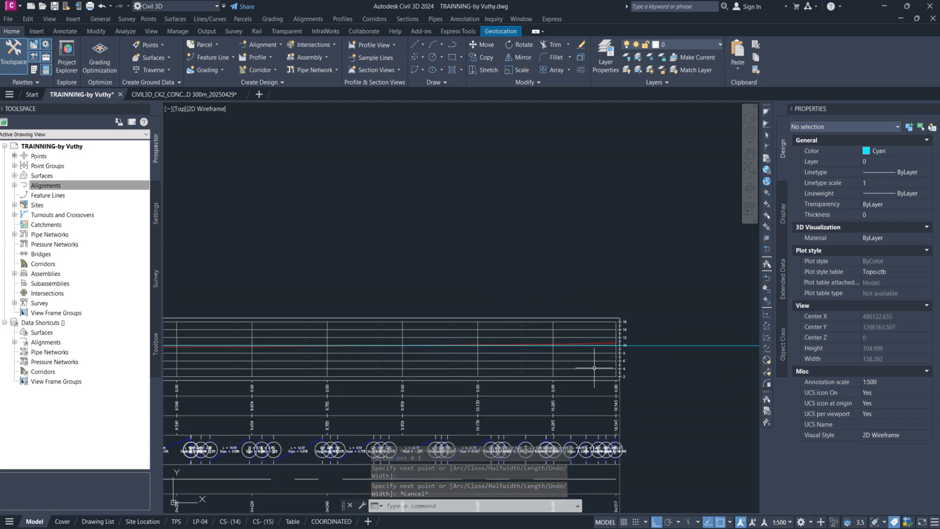
{"action": "scroll", "coordinate": [465, 313], "scroll_direction": "down", "scroll_amount": 5}
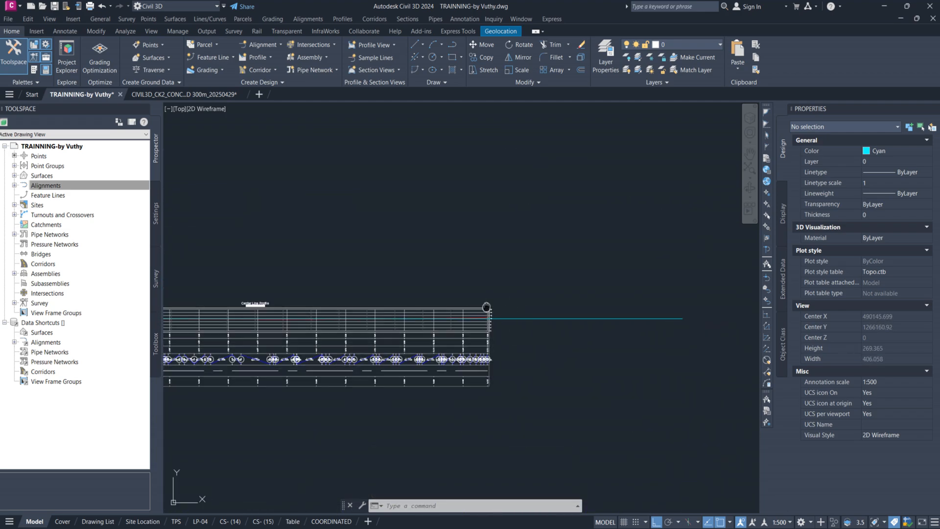
Step: Examine the plan of the road near the alignment's end, checking the centre line levels between stations 0+260 and 0+317
{"action": "scroll", "coordinate": [490, 310], "scroll_direction": "down", "scroll_amount": 2}
{"action": "middle_click_drag", "start_coordinate": [489, 310], "coordinate": [676, 361]}
{"action": "scroll", "coordinate": [252, 318], "scroll_direction": "up", "scroll_amount": 1}
{"action": "scroll", "coordinate": [372, 389], "scroll_direction": "up", "scroll_amount": 10}
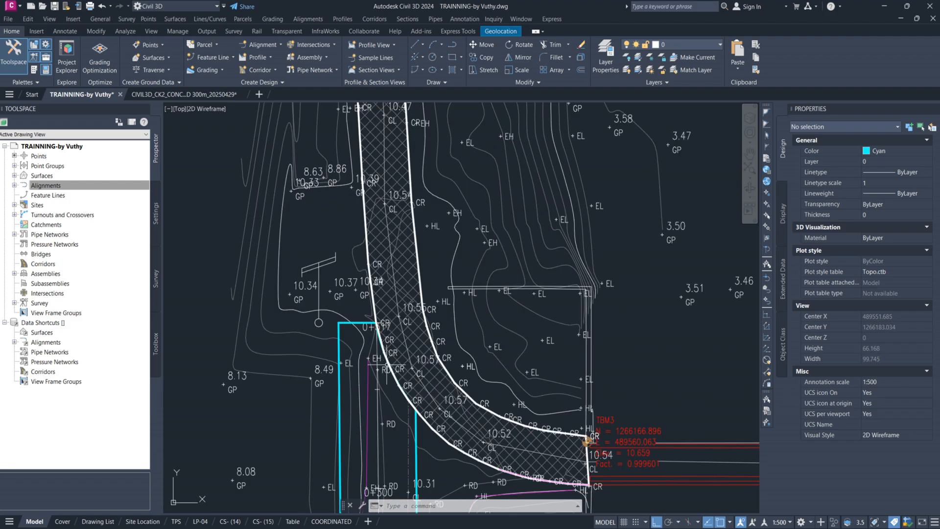
{"action": "scroll", "coordinate": [429, 320], "scroll_direction": "up", "scroll_amount": 6}
{"action": "scroll", "coordinate": [402, 221], "scroll_direction": "down", "scroll_amount": 6}
{"action": "scroll", "coordinate": [364, 318], "scroll_direction": "down", "scroll_amount": 3}
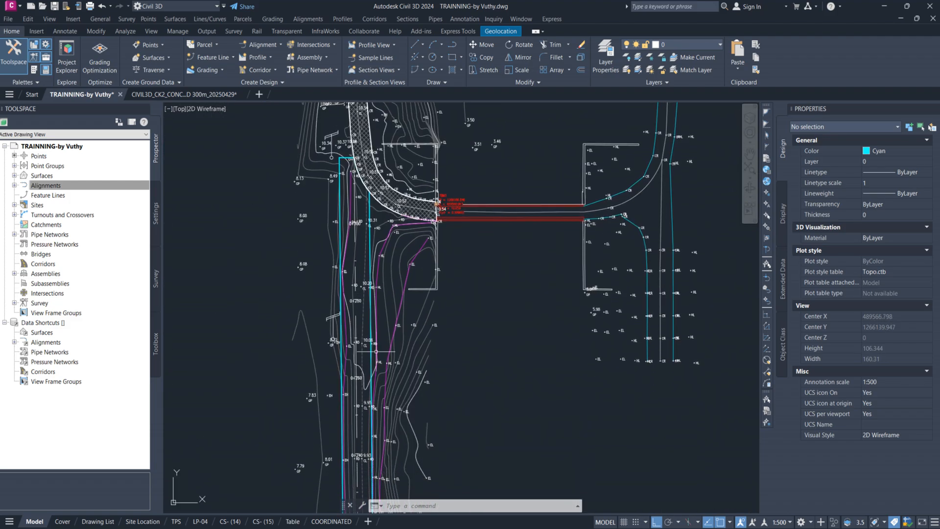
{"action": "scroll", "coordinate": [388, 264], "scroll_direction": "up", "scroll_amount": 1}
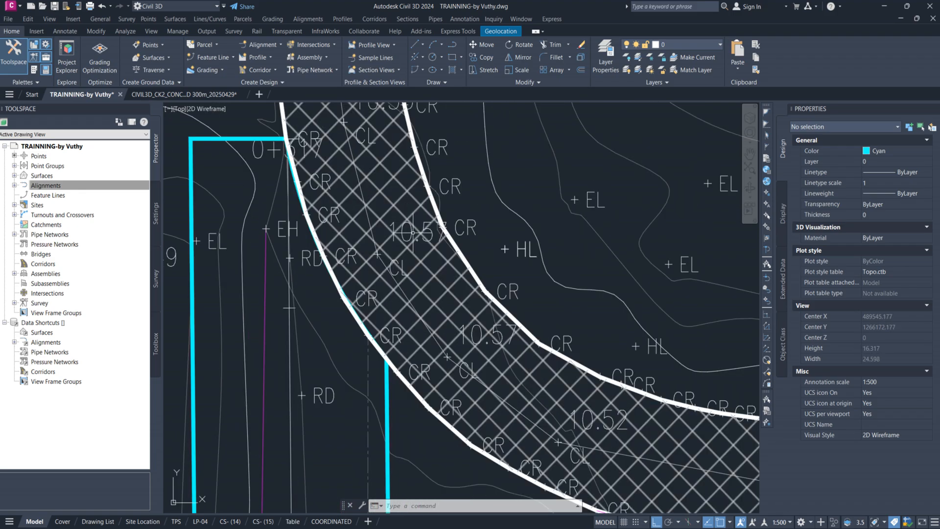
{"action": "scroll", "coordinate": [423, 243], "scroll_direction": "down", "scroll_amount": 3}
{"action": "middle_click_drag", "start_coordinate": [409, 344], "coordinate": [386, 176]}
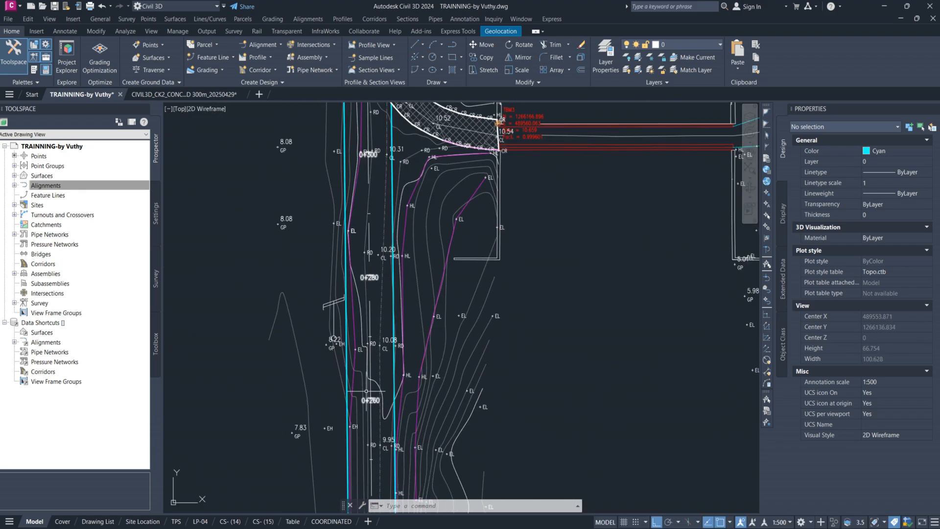
{"action": "scroll", "coordinate": [371, 335], "scroll_direction": "up", "scroll_amount": 4}
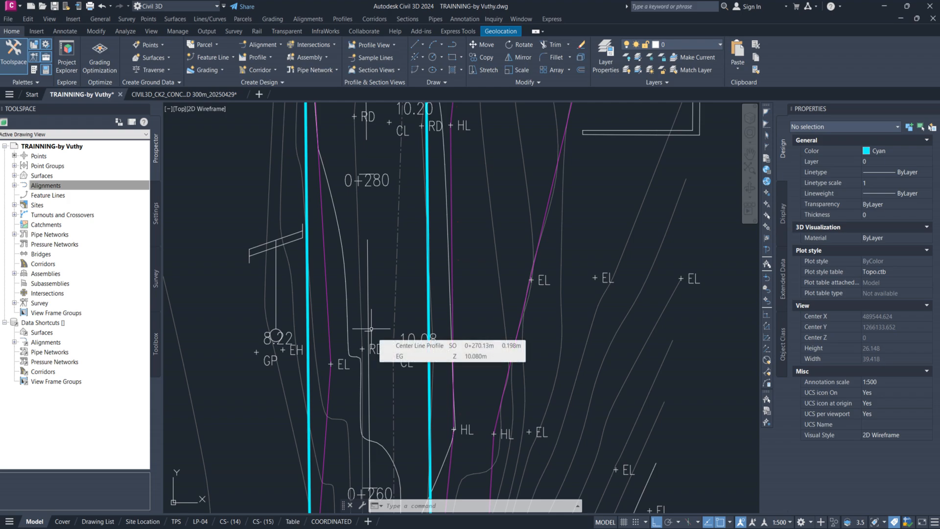
{"action": "scroll", "coordinate": [371, 329], "scroll_direction": "down", "scroll_amount": 3}
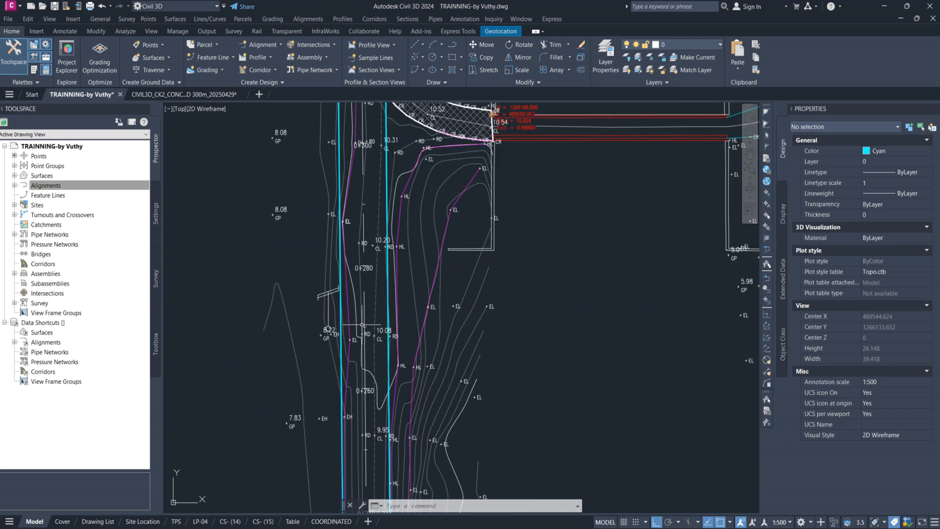
{"action": "scroll", "coordinate": [392, 315], "scroll_direction": "up", "scroll_amount": 4}
{"action": "scroll", "coordinate": [392, 315], "scroll_direction": "down", "scroll_amount": 12}
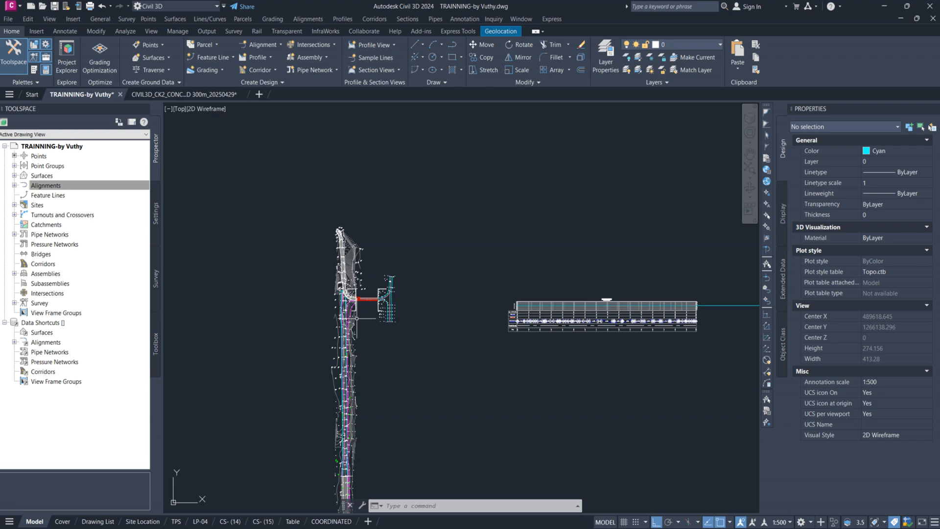
Step: Inspect the profile view around station 0+260, comparing its ground levels with the reference line
{"action": "scroll", "coordinate": [519, 265], "scroll_direction": "up", "scroll_amount": 4}
{"action": "scroll", "coordinate": [588, 272], "scroll_direction": "up", "scroll_amount": 5}
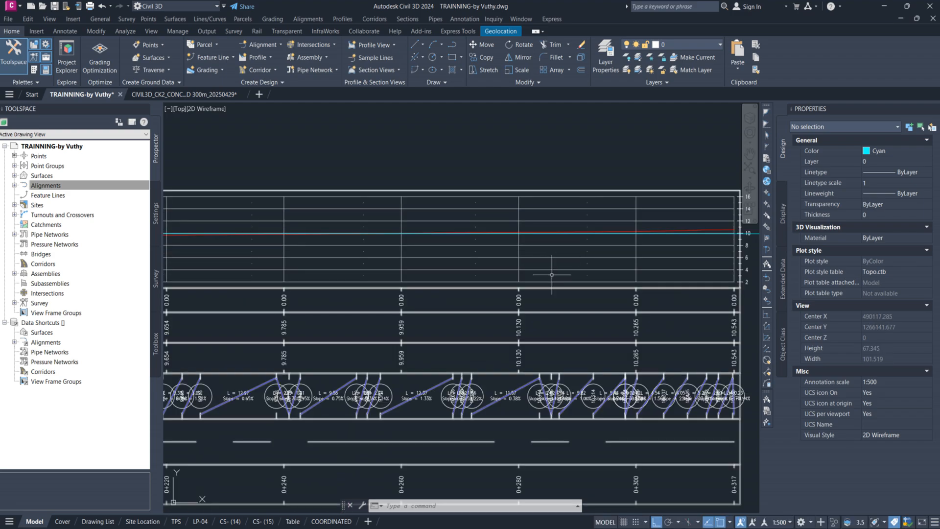
{"action": "scroll", "coordinate": [617, 294], "scroll_direction": "down", "scroll_amount": 4}
{"action": "scroll", "coordinate": [612, 291], "scroll_direction": "up", "scroll_amount": 3}
{"action": "middle_click_drag", "start_coordinate": [647, 286], "coordinate": [443, 281]}
{"action": "middle_click_drag", "start_coordinate": [476, 343], "coordinate": [605, 261]}
{"action": "scroll", "coordinate": [356, 436], "scroll_direction": "up", "scroll_amount": 4}
{"action": "scroll", "coordinate": [401, 425], "scroll_direction": "down", "scroll_amount": 2}
{"action": "scroll", "coordinate": [404, 459], "scroll_direction": "up", "scroll_amount": 2}
{"action": "scroll", "coordinate": [393, 431], "scroll_direction": "up", "scroll_amount": 4}
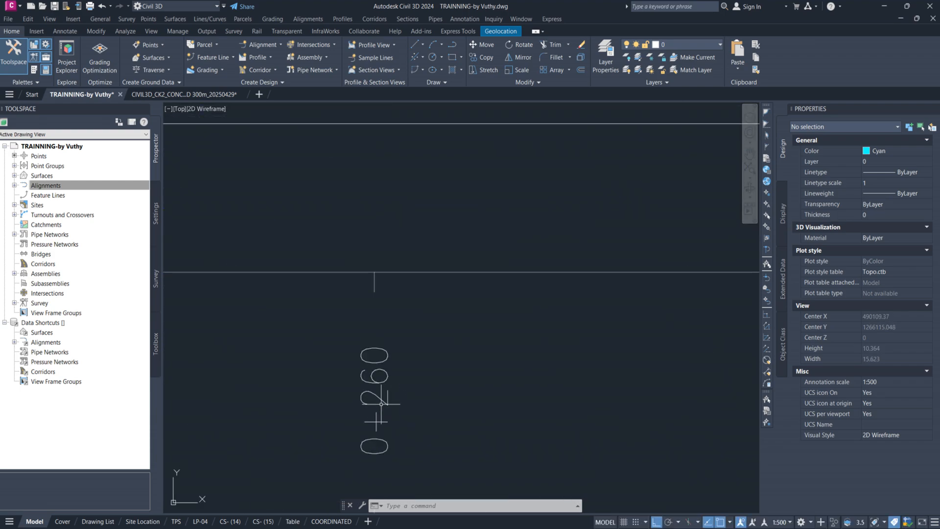
{"action": "scroll", "coordinate": [387, 400], "scroll_direction": "down", "scroll_amount": 11}
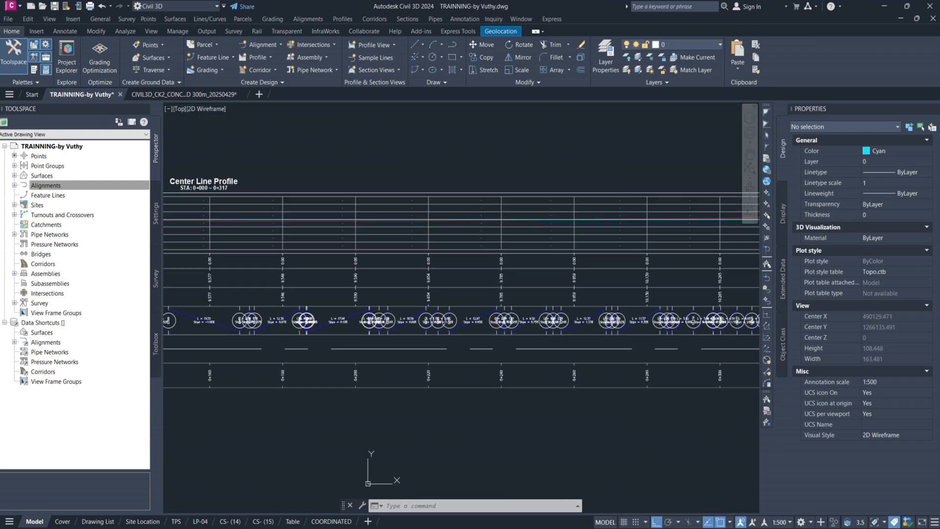
Step: Draw a vertical construction line through the start of the profile view at station 0+000
{"action": "scroll", "coordinate": [505, 319], "scroll_direction": "down", "scroll_amount": 3}
{"action": "scroll", "coordinate": [295, 377], "scroll_direction": "up", "scroll_amount": 2}
{"action": "scroll", "coordinate": [293, 376], "scroll_direction": "up", "scroll_amount": 4}
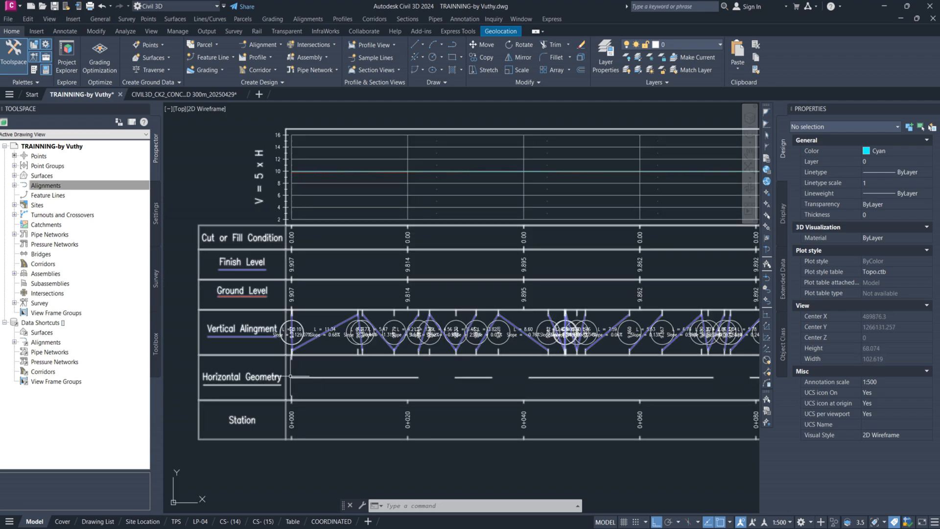
{"action": "type", "text": "l"}
{"action": "key", "text": "Return"}
{"action": "scroll", "coordinate": [294, 423], "scroll_direction": "up", "scroll_amount": 2}
{"action": "scroll", "coordinate": [289, 436], "scroll_direction": "down", "scroll_amount": 2}
{"action": "scroll", "coordinate": [333, 171], "scroll_direction": "up", "scroll_amount": 4}
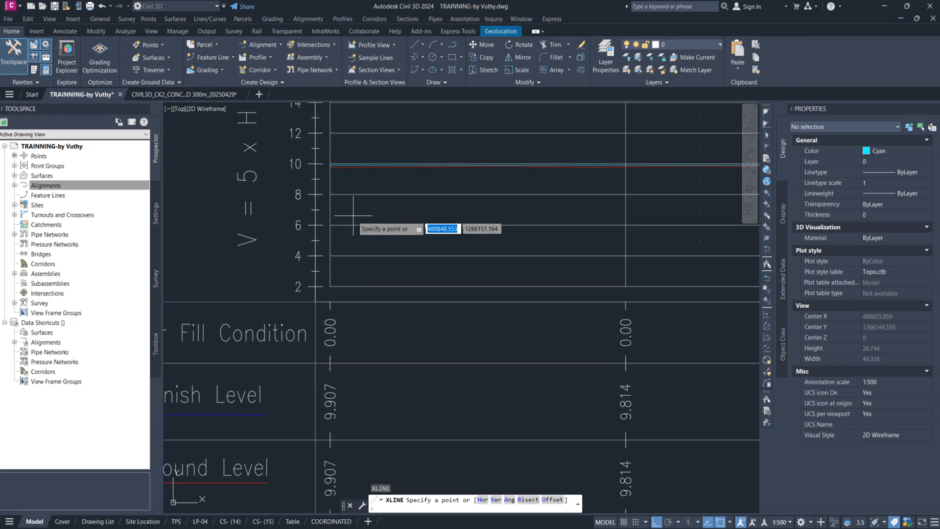
{"action": "middle_click_drag", "start_coordinate": [353, 215], "coordinate": [345, 291]}
{"action": "left_click", "coordinate": [330, 147]}
{"action": "left_click", "coordinate": [343, 382]}
{"action": "key", "text": "Escape"}
{"action": "scroll", "coordinate": [352, 362], "scroll_direction": "down", "scroll_amount": 6}
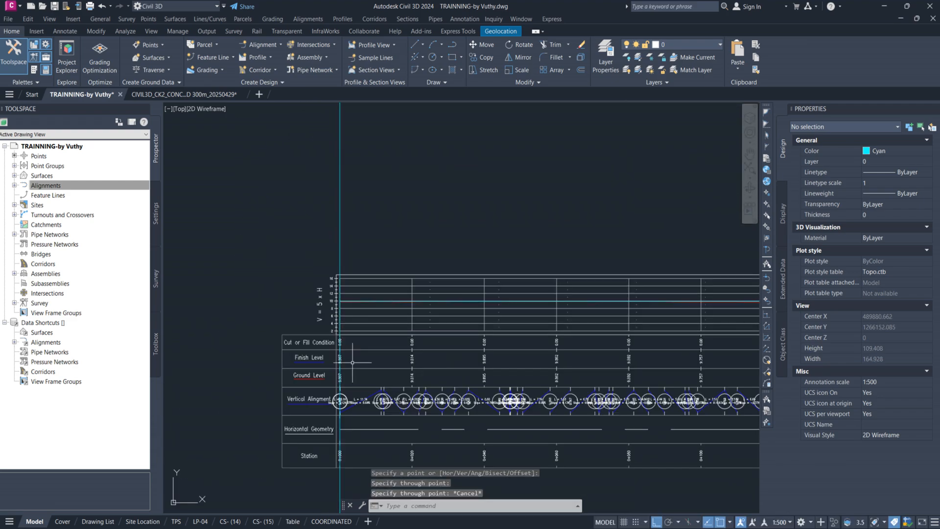
Step: Offset the vertical construction line by 260 toward the far end of the profile view
{"action": "left_click", "coordinate": [339, 213]}
{"action": "type", "text": "o"}
{"action": "key", "text": "Return"}
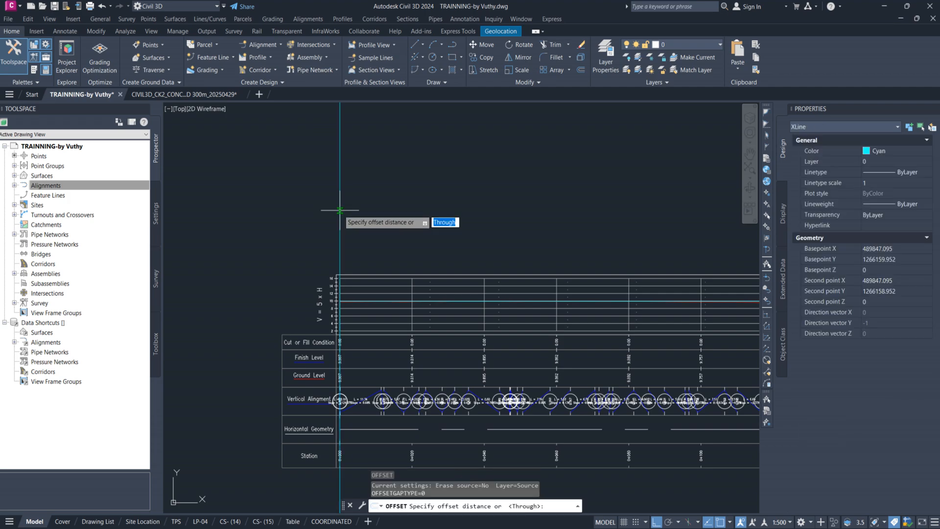
{"action": "left_click", "coordinate": [340, 210]}
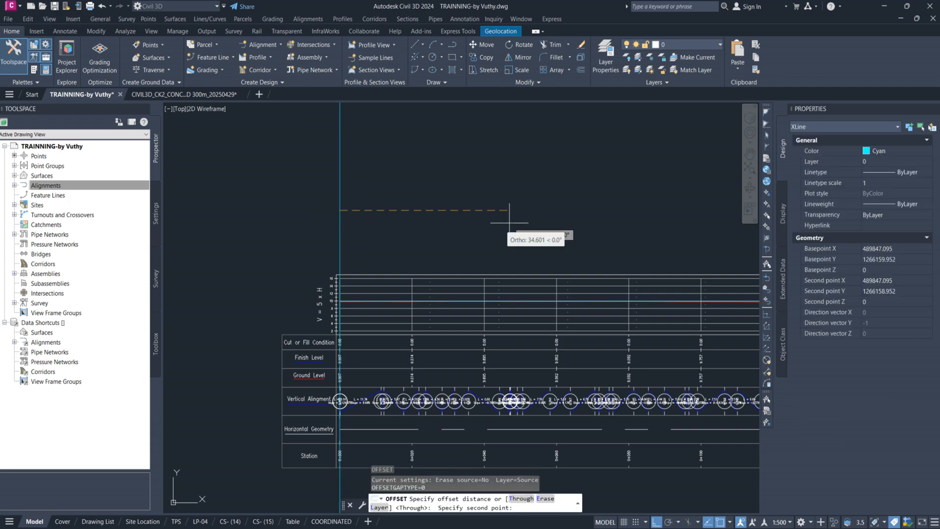
{"action": "key", "text": "Return"}
{"action": "scroll", "coordinate": [595, 228], "scroll_direction": "down", "scroll_amount": 5}
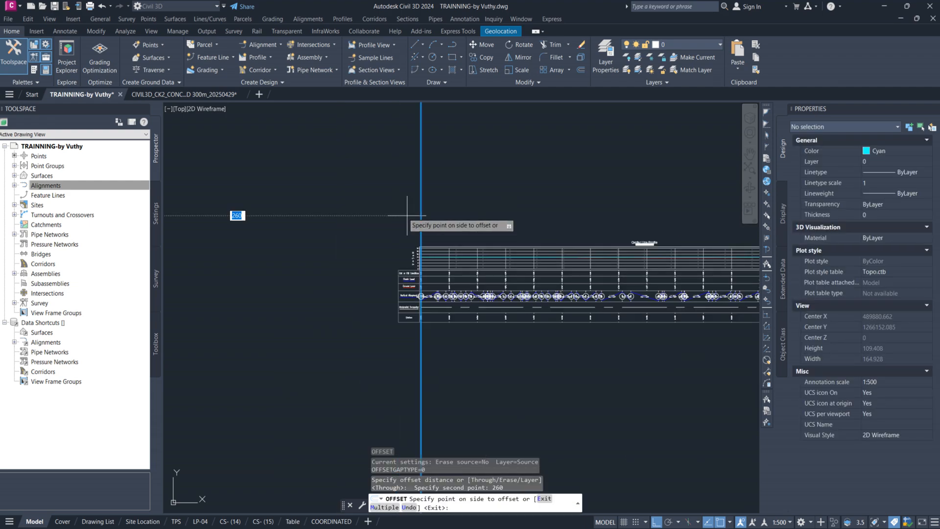
{"action": "left_click", "coordinate": [592, 232]}
{"action": "scroll", "coordinate": [571, 235], "scroll_direction": "up", "scroll_amount": 10}
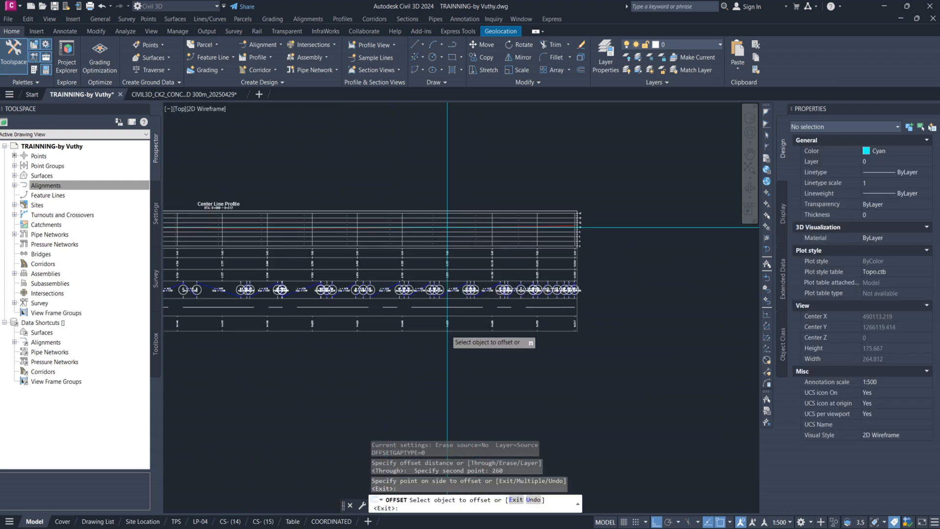
{"action": "scroll", "coordinate": [455, 284], "scroll_direction": "down", "scroll_amount": 10}
{"action": "middle_click_drag", "start_coordinate": [334, 180], "coordinate": [372, 277]}
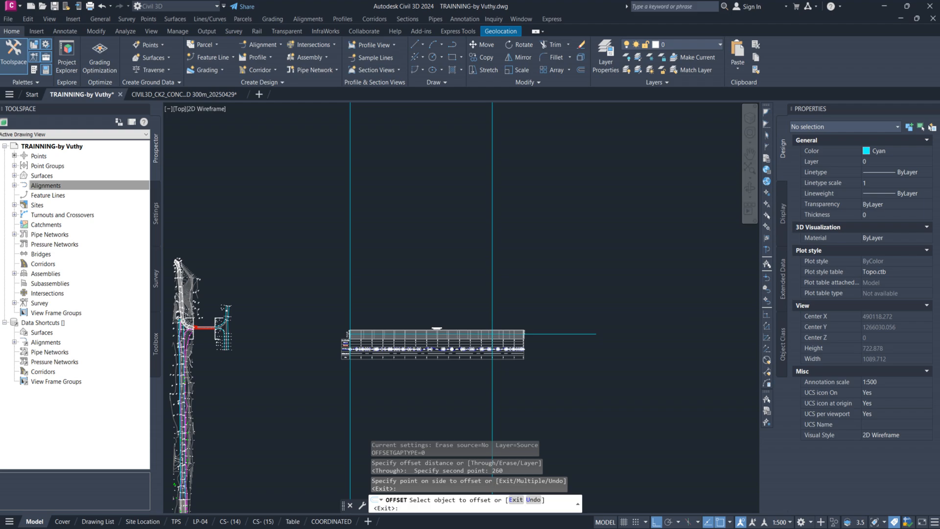
{"action": "key", "text": "Escape"}
Step: Erase the original vertical construction line at the start of the profile view
{"action": "left_click", "coordinate": [362, 225]}
{"action": "left_click", "coordinate": [314, 208]}
{"action": "type", "text": "E"}
{"action": "key", "text": "Return"}
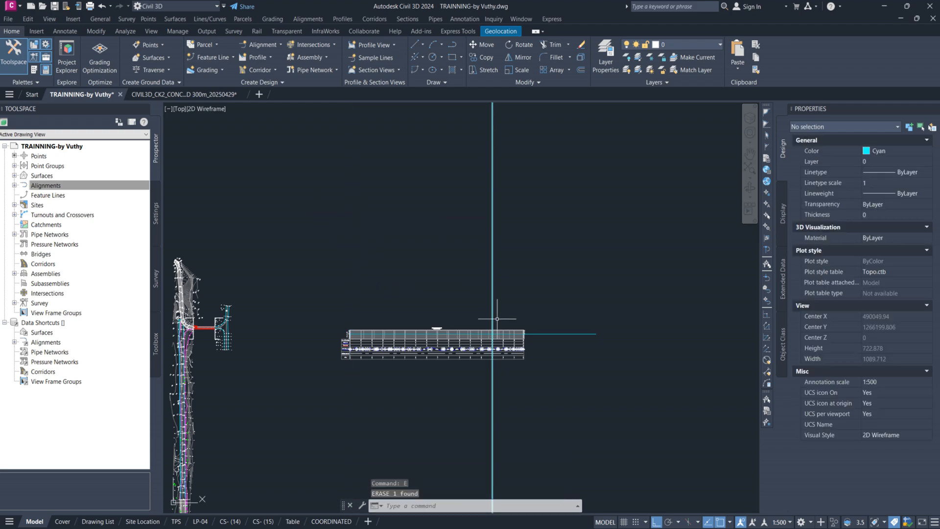
Step: Start a new layout profile named "Profile Design" on the Center Line Profile view using the Profile Creation Tools
{"action": "scroll", "coordinate": [495, 319], "scroll_direction": "up", "scroll_amount": 5}
{"action": "middle_click_drag", "start_coordinate": [206, 309], "coordinate": [730, 304]}
{"action": "scroll", "coordinate": [446, 304], "scroll_direction": "up", "scroll_amount": 13}
{"action": "scroll", "coordinate": [328, 332], "scroll_direction": "up", "scroll_amount": 8}
{"action": "scroll", "coordinate": [333, 316], "scroll_direction": "up", "scroll_amount": 6}
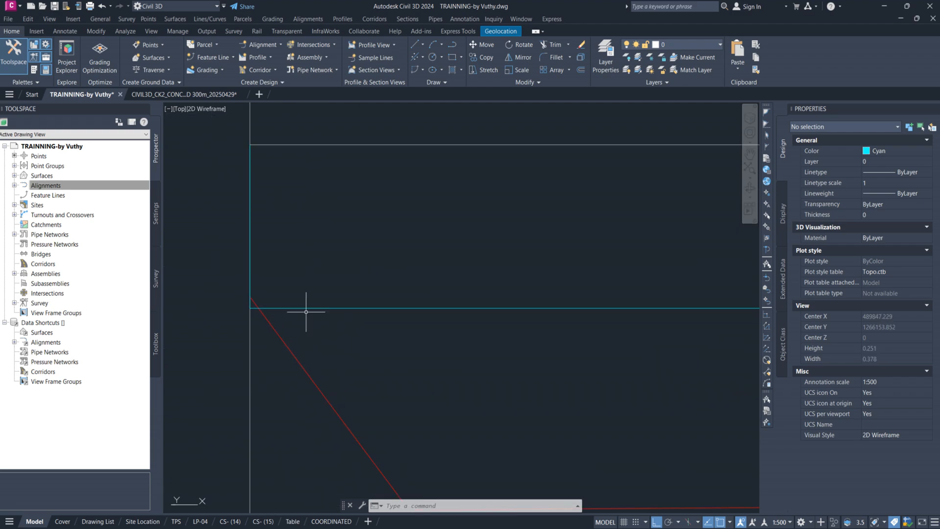
{"action": "scroll", "coordinate": [251, 321], "scroll_direction": "up", "scroll_amount": 6}
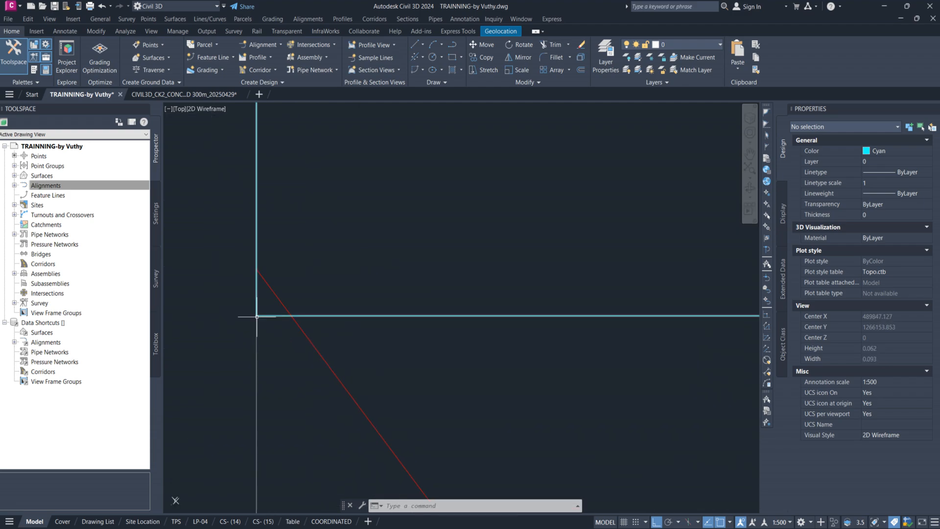
{"action": "scroll", "coordinate": [256, 314], "scroll_direction": "down", "scroll_amount": 8}
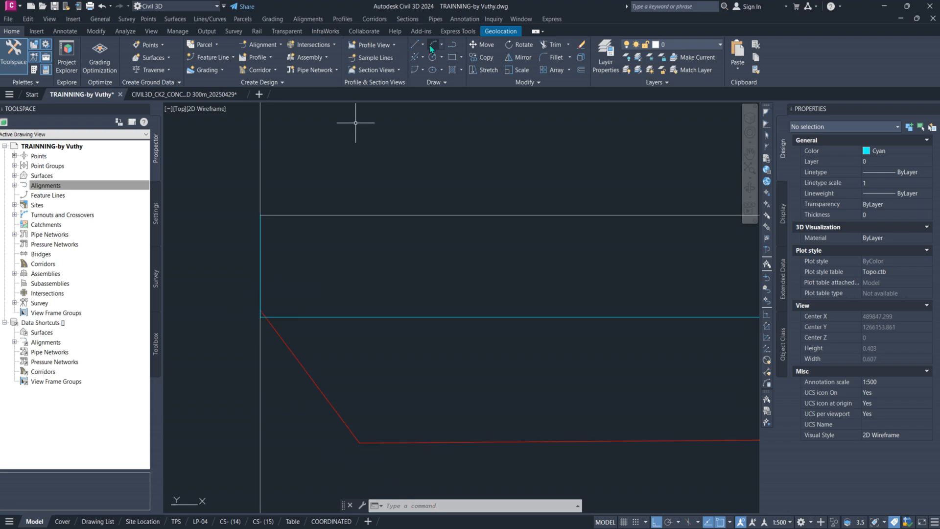
{"action": "left_click", "coordinate": [346, 214]}
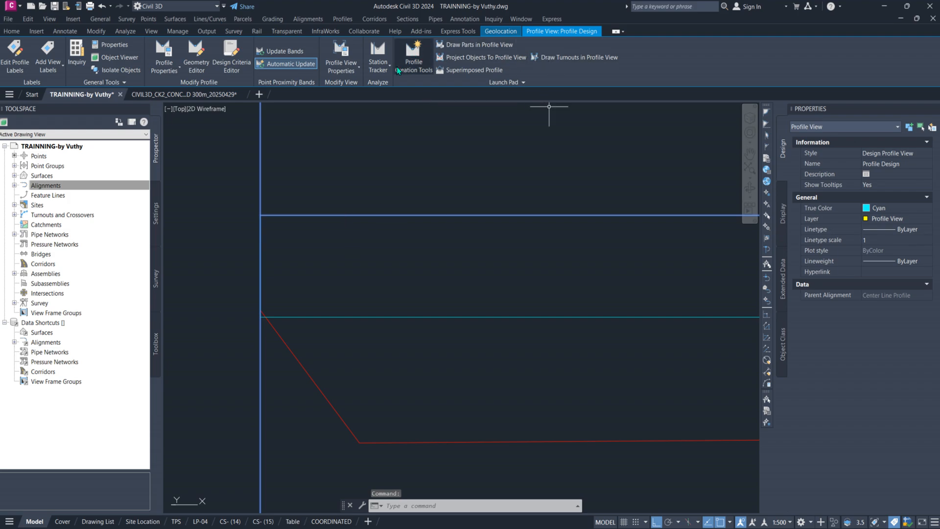
{"action": "left_click", "coordinate": [420, 78]}
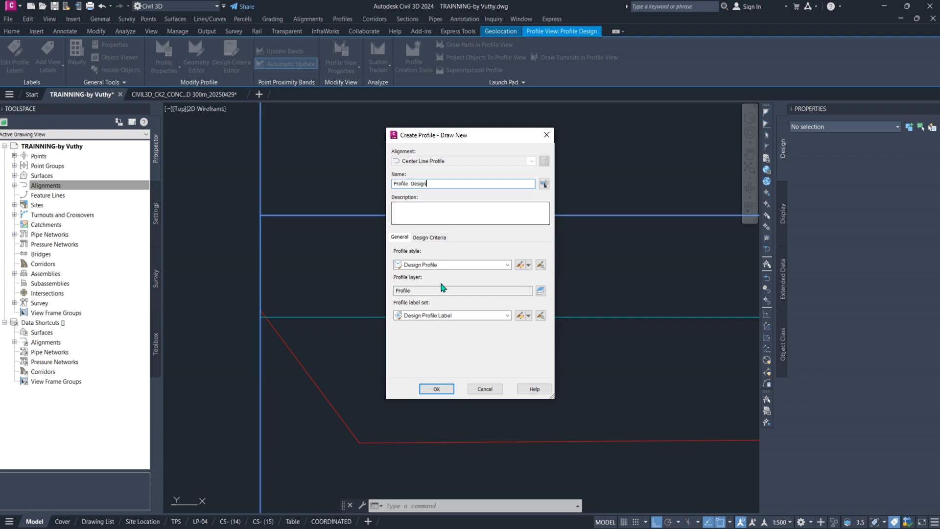
Step: Create the profile with the Design Profile style and the Design Profile Label label set
{"action": "left_click", "coordinate": [452, 265]}
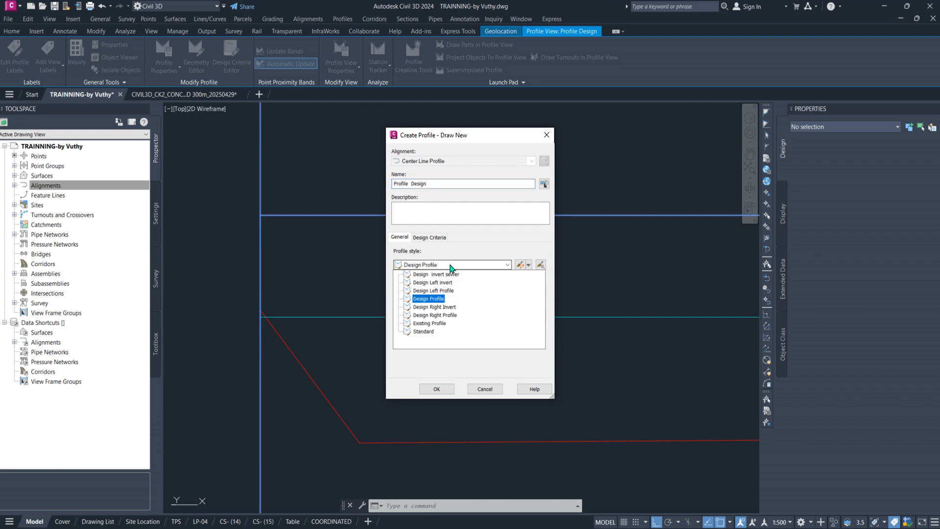
{"action": "left_click", "coordinate": [452, 265]}
{"action": "left_click", "coordinate": [456, 265]}
{"action": "left_click", "coordinate": [443, 299]}
{"action": "left_click", "coordinate": [472, 316]}
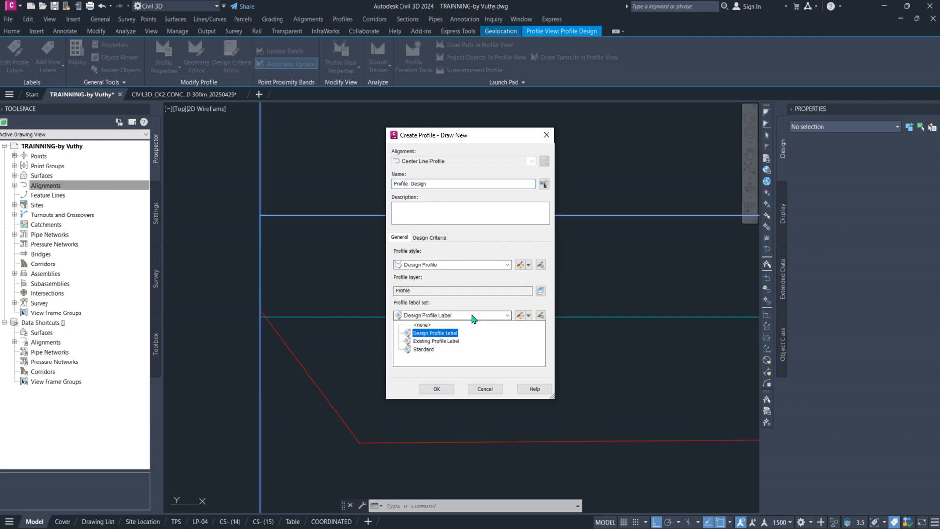
{"action": "left_click", "coordinate": [473, 316]}
{"action": "left_click", "coordinate": [474, 316]}
{"action": "left_click", "coordinate": [473, 316]}
{"action": "left_click", "coordinate": [437, 389]}
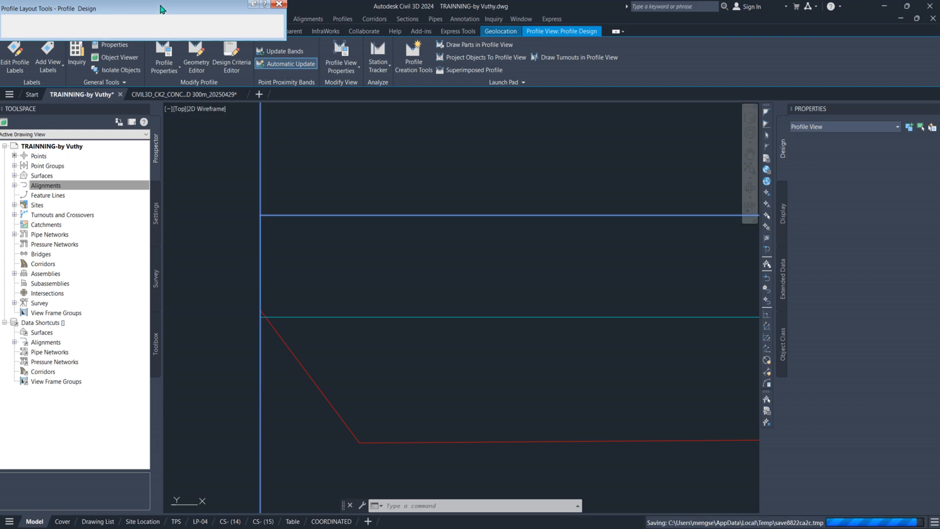
Step: Begin drawing tangents without curves, starting where the horizontal reference line meets the profile view's edge at station 0+000
{"action": "mouse_move", "coordinate": [152, 37]}
{"action": "left_mouse_down"}
{"action": "mouse_move", "coordinate": [517, 161]}
{"action": "mouse_move", "coordinate": [512, 146]}
{"action": "left_mouse_up"}
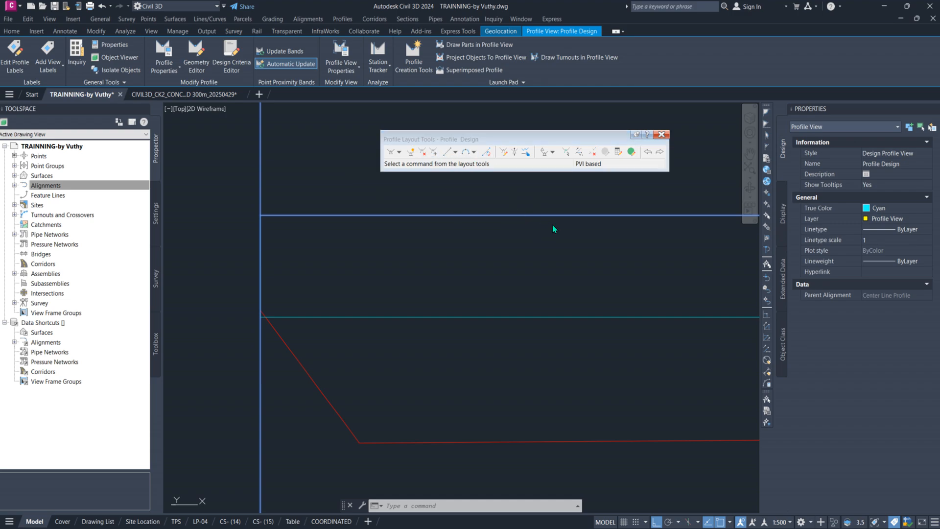
{"action": "left_click", "coordinate": [399, 153]}
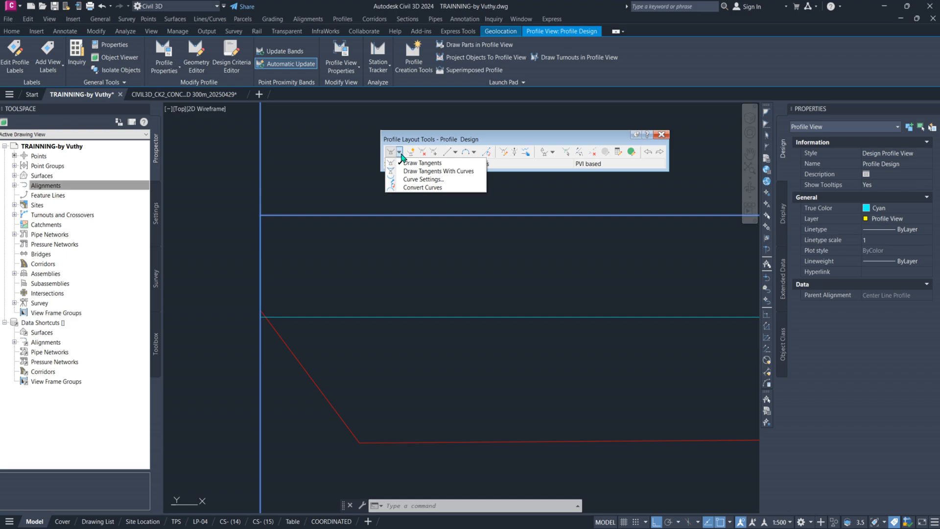
{"action": "left_click", "coordinate": [413, 163]}
{"action": "scroll", "coordinate": [273, 324], "scroll_direction": "up", "scroll_amount": 5}
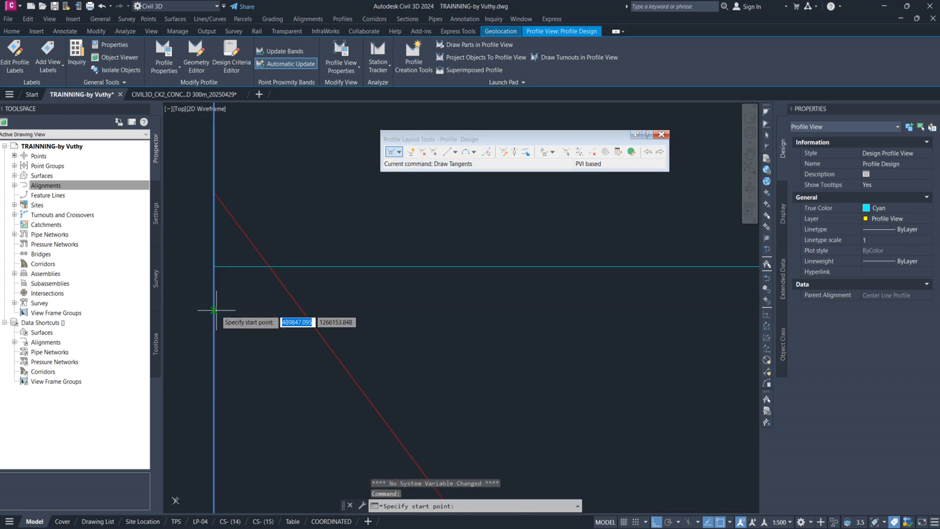
{"action": "left_click", "coordinate": [214, 266]}
Step: Draw the first design tangent along the horizontal reference line to the vertical construction line at station 0+260
{"action": "scroll", "coordinate": [226, 298], "scroll_direction": "down", "scroll_amount": 8}
{"action": "middle_click_drag", "start_coordinate": [621, 308], "coordinate": [254, 310]}
{"action": "scroll", "coordinate": [253, 310], "scroll_direction": "down", "scroll_amount": 5}
{"action": "middle_click_drag", "start_coordinate": [619, 329], "coordinate": [321, 328]}
{"action": "scroll", "coordinate": [321, 329], "scroll_direction": "down", "scroll_amount": 5}
{"action": "scroll", "coordinate": [321, 331], "scroll_direction": "down", "scroll_amount": 6}
{"action": "middle_click_drag", "start_coordinate": [678, 341], "coordinate": [416, 338]}
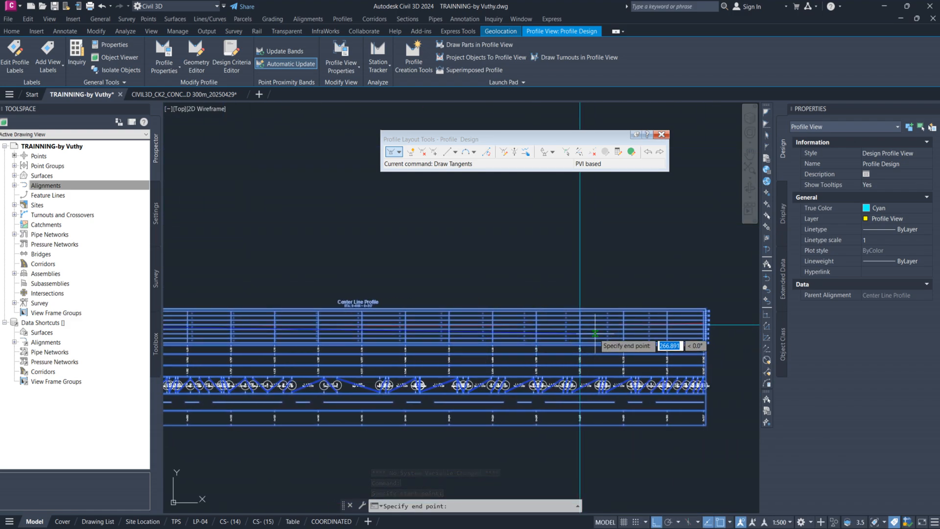
{"action": "scroll", "coordinate": [593, 321], "scroll_direction": "up", "scroll_amount": 8}
{"action": "scroll", "coordinate": [497, 242], "scroll_direction": "up", "scroll_amount": 6}
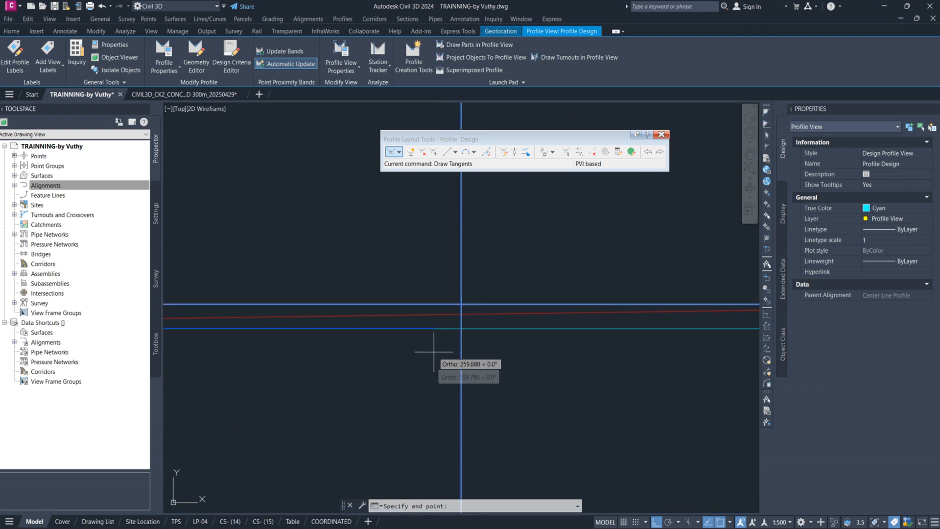
{"action": "scroll", "coordinate": [431, 332], "scroll_direction": "down", "scroll_amount": 3}
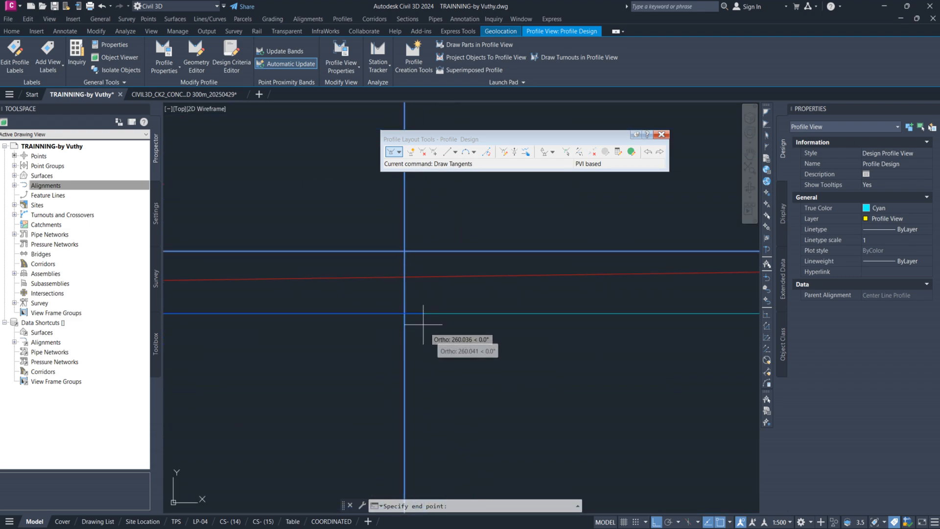
{"action": "left_click", "coordinate": [404, 313]}
Step: Draw the second design tangent, with ortho off, to the end of the existing ground profile, and close the profile layout tools
{"action": "scroll", "coordinate": [294, 306], "scroll_direction": "down", "scroll_amount": 5}
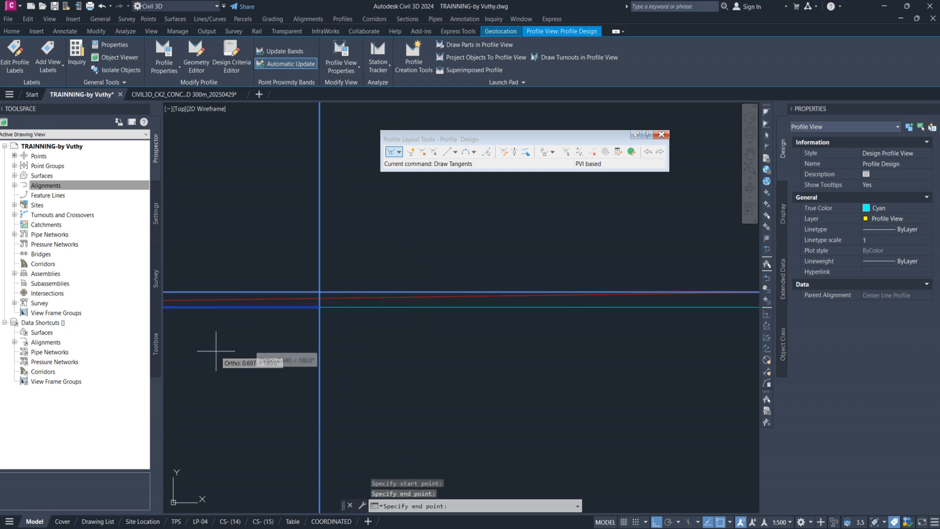
{"action": "middle_click_drag", "start_coordinate": [668, 276], "coordinate": [445, 277]}
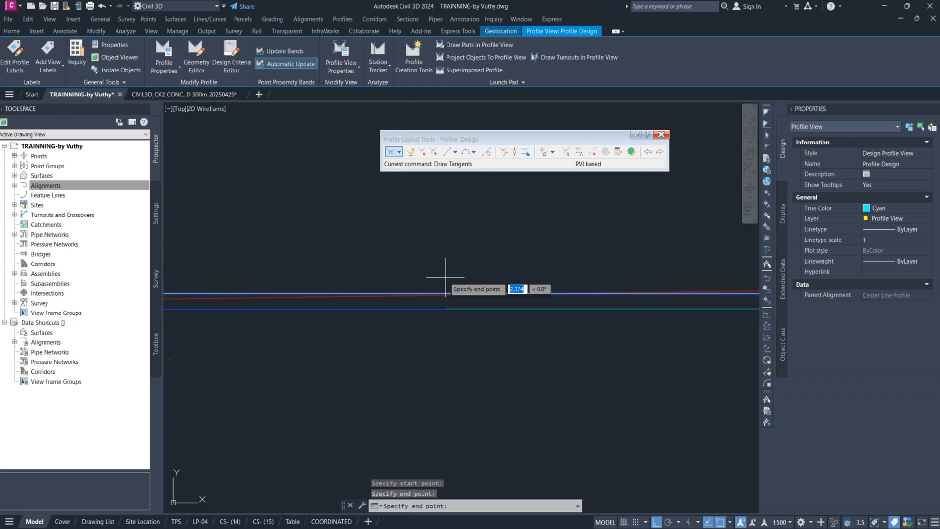
{"action": "key", "text": "F8"}
{"action": "scroll", "coordinate": [328, 321], "scroll_direction": "down", "scroll_amount": 2}
{"action": "middle_click_drag", "start_coordinate": [588, 257], "coordinate": [325, 284]}
{"action": "scroll", "coordinate": [325, 284], "scroll_direction": "down", "scroll_amount": 2}
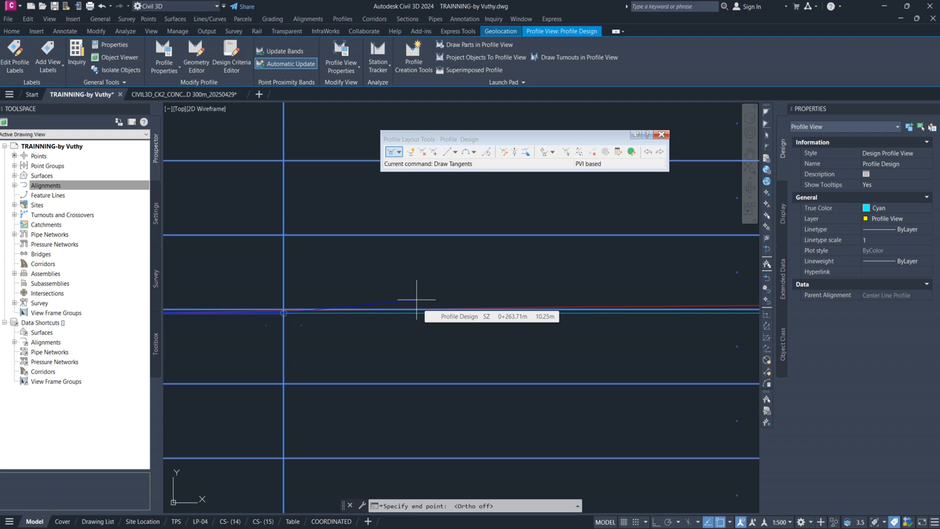
{"action": "scroll", "coordinate": [546, 283], "scroll_direction": "down", "scroll_amount": 2}
{"action": "middle_click_drag", "start_coordinate": [512, 305], "coordinate": [502, 295]}
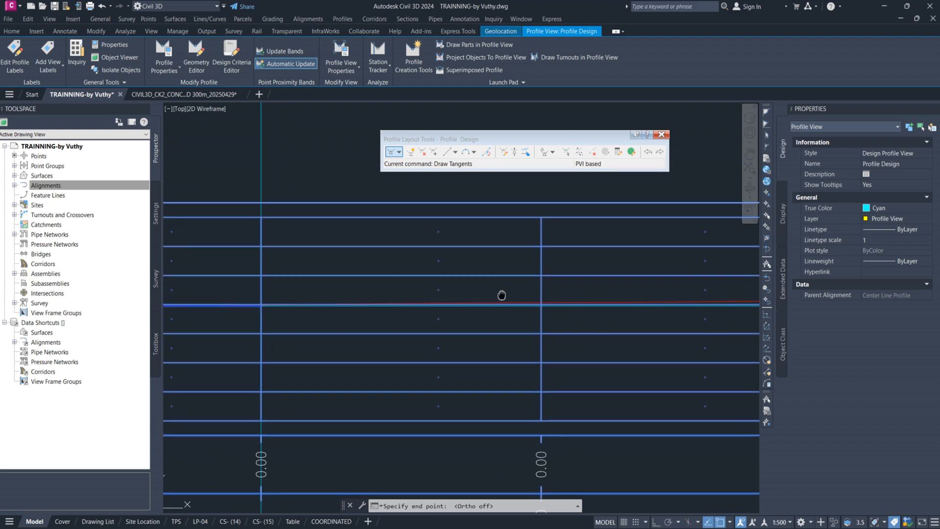
{"action": "scroll", "coordinate": [632, 313], "scroll_direction": "up", "scroll_amount": 5}
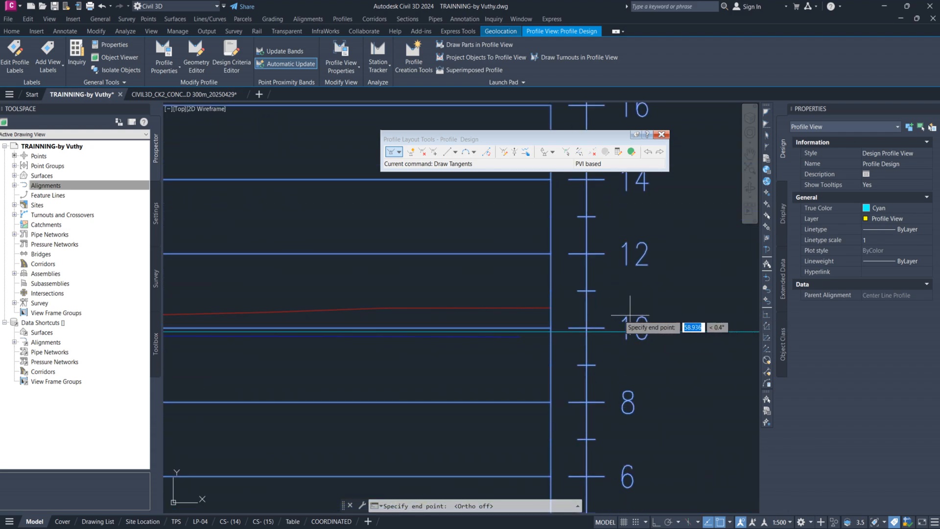
{"action": "scroll", "coordinate": [547, 315], "scroll_direction": "up", "scroll_amount": 3}
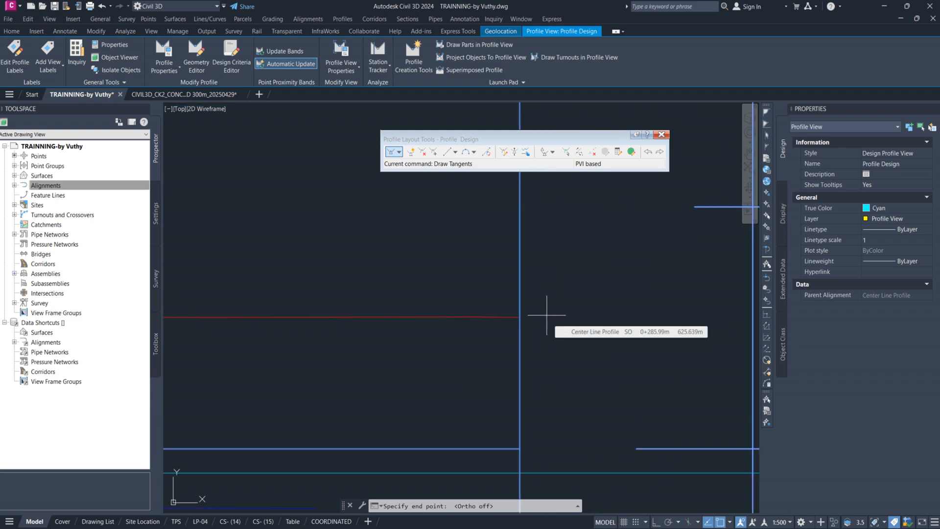
{"action": "scroll", "coordinate": [527, 301], "scroll_direction": "up", "scroll_amount": 3}
{"action": "scroll", "coordinate": [513, 344], "scroll_direction": "up", "scroll_amount": 3}
{"action": "scroll", "coordinate": [510, 331], "scroll_direction": "up", "scroll_amount": 4}
{"action": "scroll", "coordinate": [450, 325], "scroll_direction": "down", "scroll_amount": 3}
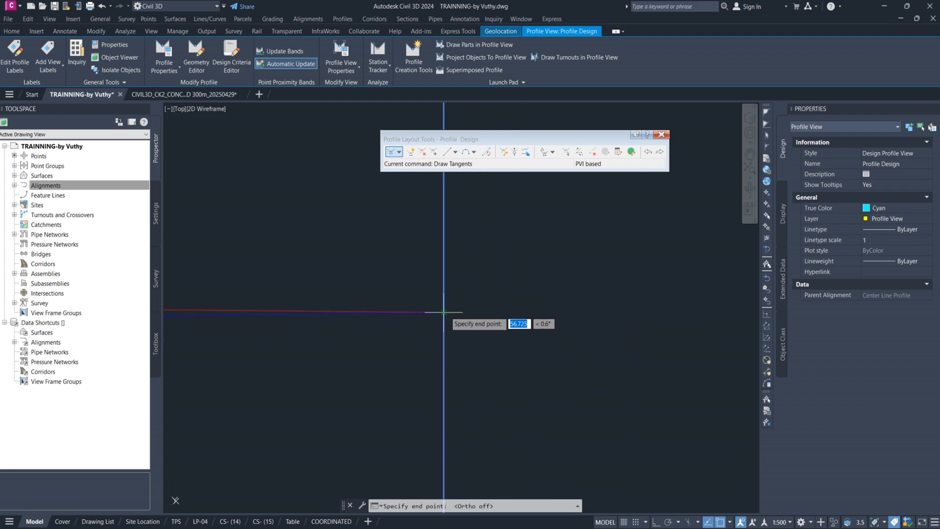
{"action": "left_click", "coordinate": [443, 312]}
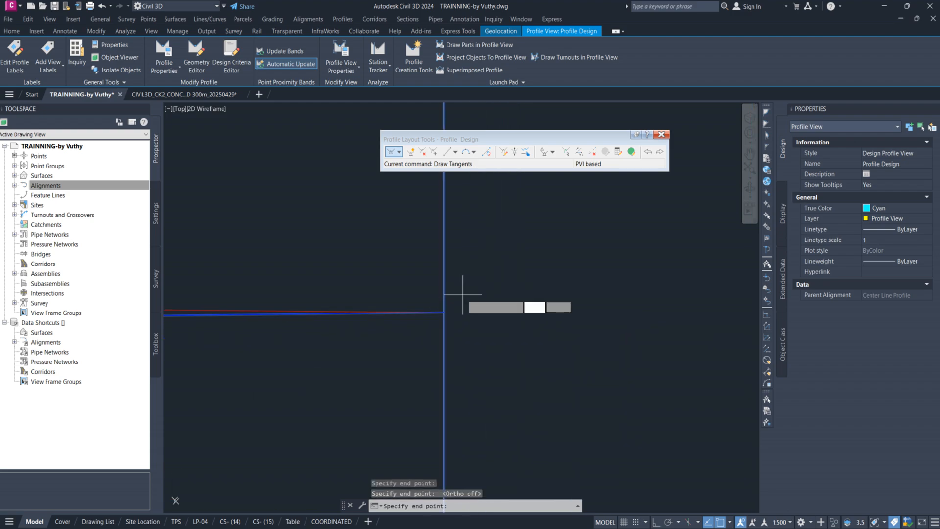
{"action": "key", "text": "Return"}
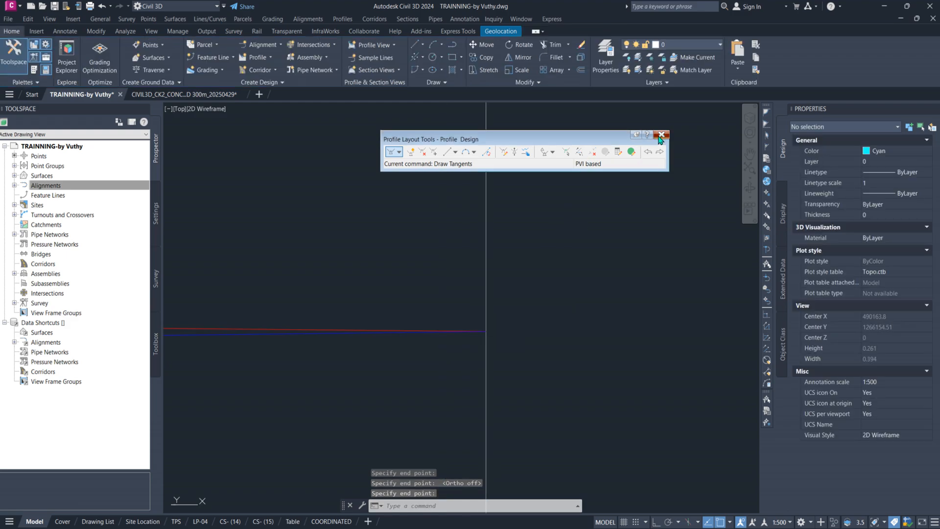
{"action": "left_click", "coordinate": [662, 136]}
Step: Examine the length and grade label of the design tangent between station 0+260 and the end of the profile view
{"action": "scroll", "coordinate": [557, 330], "scroll_direction": "up", "scroll_amount": 4}
{"action": "mouse_move", "coordinate": [558, 338]}
{"action": "middle_mouse_down"}
{"action": "mouse_move", "coordinate": [395, 340]}
{"action": "mouse_move", "coordinate": [564, 347]}
{"action": "middle_mouse_up"}
{"action": "middle_click_drag", "start_coordinate": [280, 347], "coordinate": [528, 348]}
{"action": "scroll", "coordinate": [528, 348], "scroll_direction": "down", "scroll_amount": 1}
{"action": "scroll", "coordinate": [337, 356], "scroll_direction": "up", "scroll_amount": 1}
{"action": "middle_click_drag", "start_coordinate": [317, 350], "coordinate": [505, 342]}
{"action": "scroll", "coordinate": [504, 342], "scroll_direction": "down", "scroll_amount": 3}
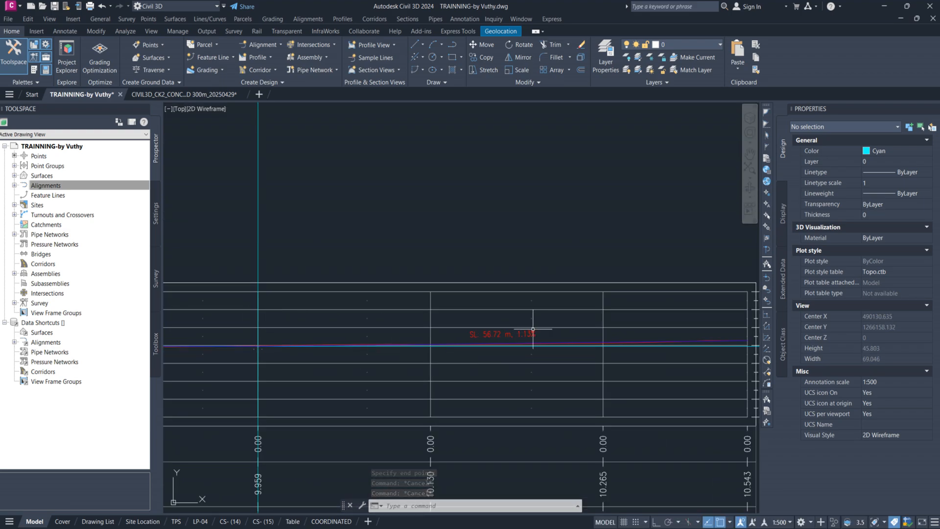
{"action": "scroll", "coordinate": [439, 331], "scroll_direction": "up", "scroll_amount": 2}
{"action": "scroll", "coordinate": [285, 338], "scroll_direction": "down", "scroll_amount": 2}
{"action": "scroll", "coordinate": [468, 341], "scroll_direction": "up", "scroll_amount": 4}
{"action": "scroll", "coordinate": [468, 341], "scroll_direction": "down", "scroll_amount": 3}
{"action": "scroll", "coordinate": [651, 338], "scroll_direction": "up", "scroll_amount": 3}
{"action": "middle_click_drag", "start_coordinate": [651, 338], "coordinate": [609, 279]}
{"action": "scroll", "coordinate": [609, 279], "scroll_direction": "down", "scroll_amount": 3}
{"action": "scroll", "coordinate": [441, 319], "scroll_direction": "up", "scroll_amount": 5}
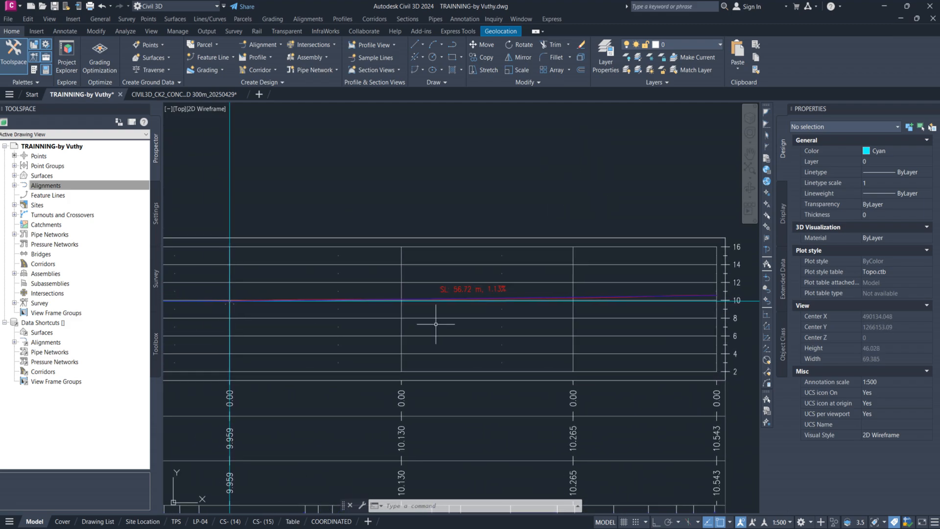
{"action": "scroll", "coordinate": [503, 284], "scroll_direction": "up", "scroll_amount": 2}
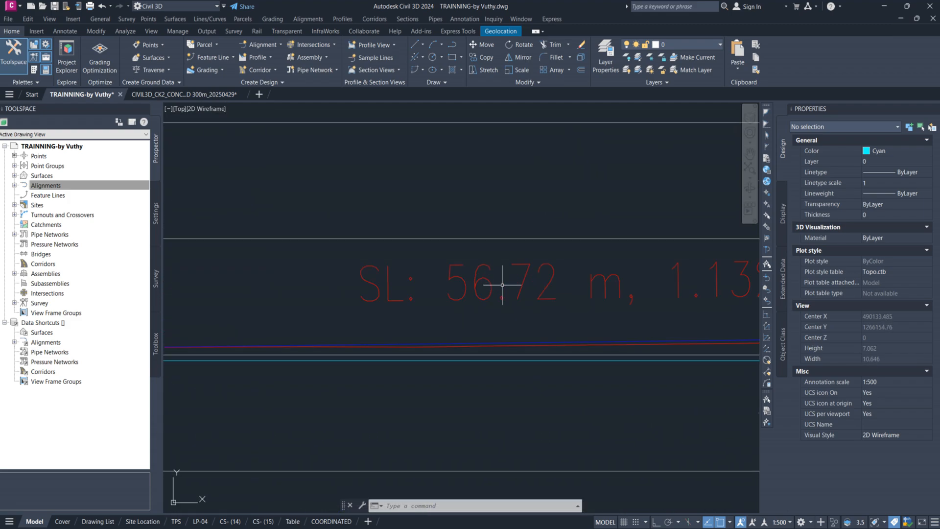
{"action": "middle_click_drag", "start_coordinate": [444, 292], "coordinate": [368, 285]}
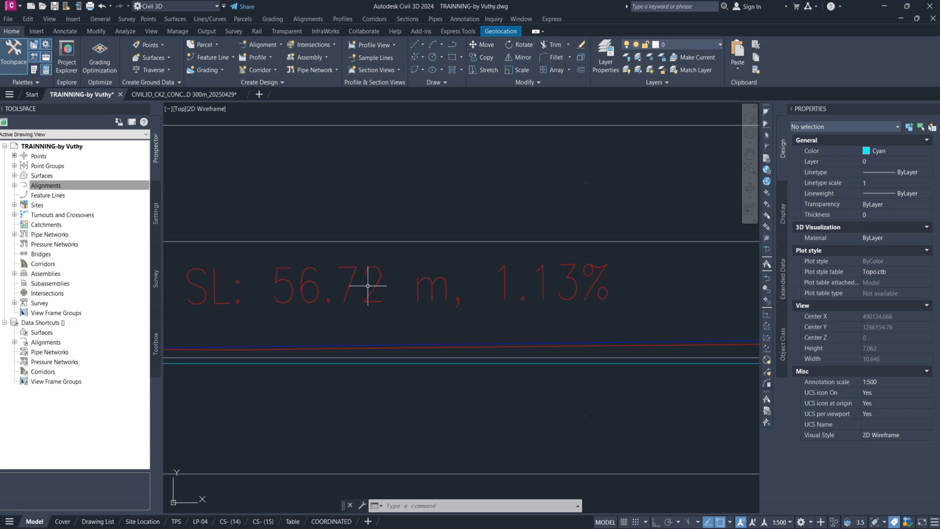
{"action": "scroll", "coordinate": [436, 366], "scroll_direction": "down", "scroll_amount": 3}
{"action": "scroll", "coordinate": [487, 308], "scroll_direction": "up", "scroll_amount": 5}
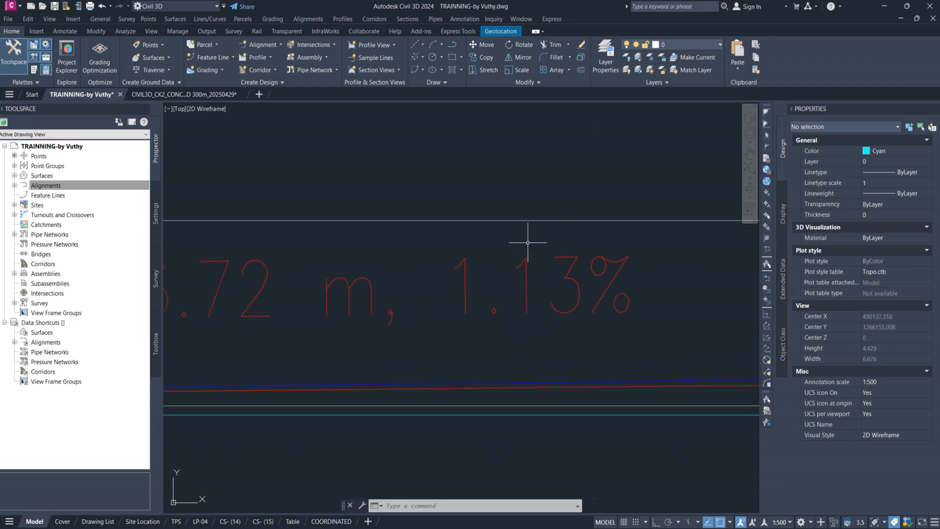
Step: Examine the length and grade label of the design tangent between stations 0+000 and 0+260
{"action": "scroll", "coordinate": [551, 288], "scroll_direction": "down", "scroll_amount": 6}
{"action": "scroll", "coordinate": [237, 286], "scroll_direction": "up", "scroll_amount": 3}
{"action": "scroll", "coordinate": [237, 286], "scroll_direction": "up", "scroll_amount": 10}
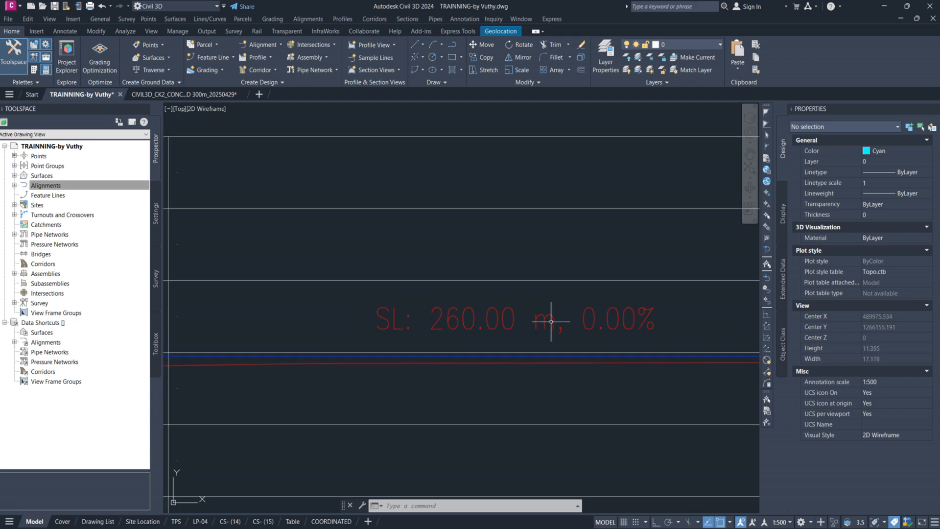
{"action": "scroll", "coordinate": [529, 315], "scroll_direction": "up", "scroll_amount": 5}
{"action": "scroll", "coordinate": [361, 293], "scroll_direction": "down", "scroll_amount": 10}
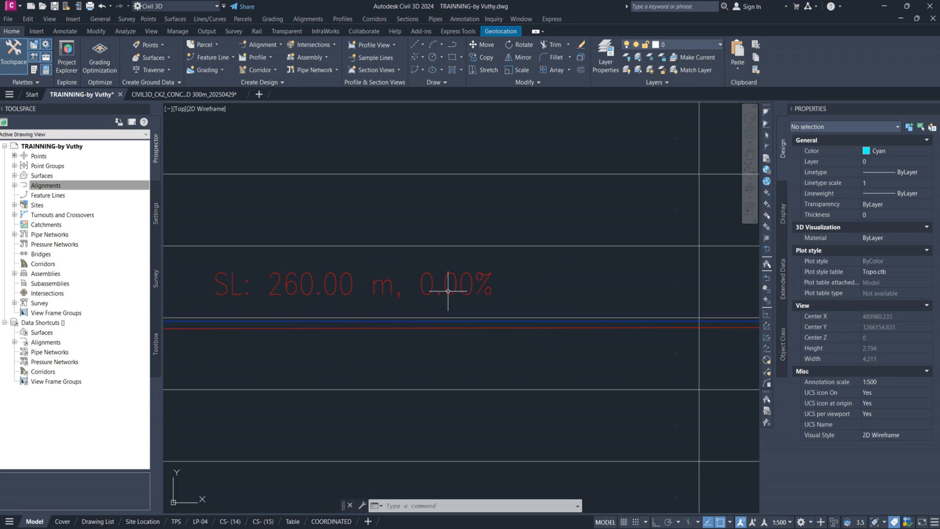
Step: Erase the vertical construction line at station 0+260
{"action": "middle_click_drag", "start_coordinate": [388, 296], "coordinate": [334, 367]}
{"action": "left_click", "coordinate": [529, 236]}
{"action": "left_click", "coordinate": [325, 189]}
{"action": "type", "text": "E"}
{"action": "key", "text": "Return"}
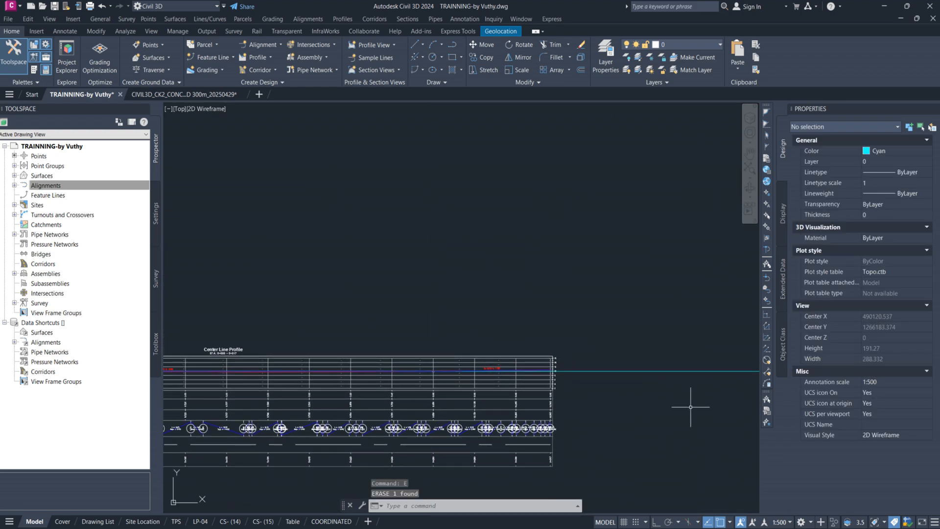
Step: Examine the design line against the existing ground line along the Center Line Profile back to its start at 0+000
{"action": "scroll", "coordinate": [620, 338], "scroll_direction": "down", "scroll_amount": 2}
{"action": "scroll", "coordinate": [528, 361], "scroll_direction": "up", "scroll_amount": 5}
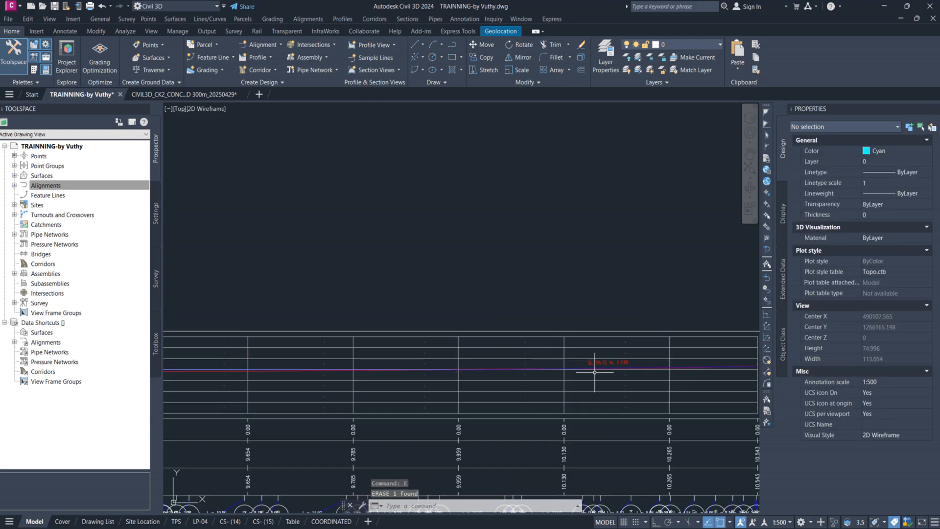
{"action": "middle_click_drag", "start_coordinate": [541, 370], "coordinate": [561, 348]}
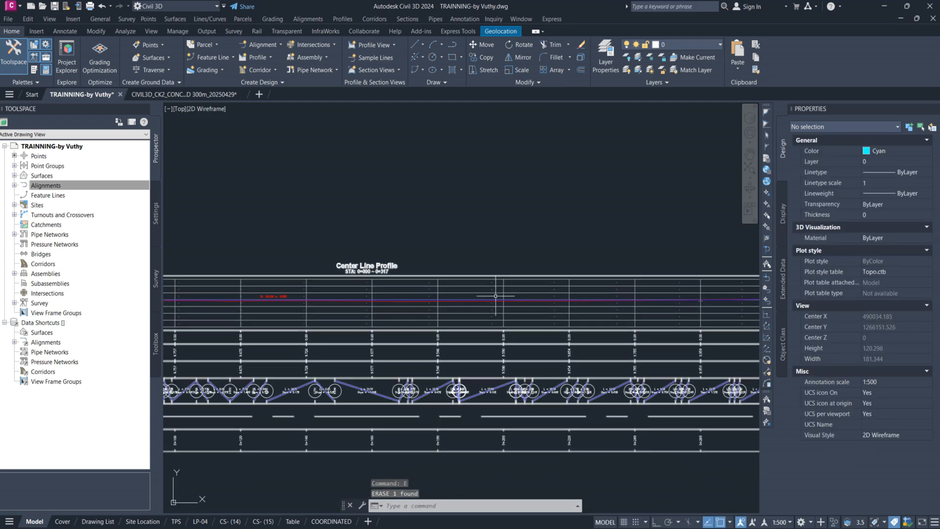
{"action": "middle_click_drag", "start_coordinate": [426, 350], "coordinate": [653, 300]}
{"action": "middle_click_drag", "start_coordinate": [439, 307], "coordinate": [676, 334]}
{"action": "scroll", "coordinate": [378, 248], "scroll_direction": "up", "scroll_amount": 6}
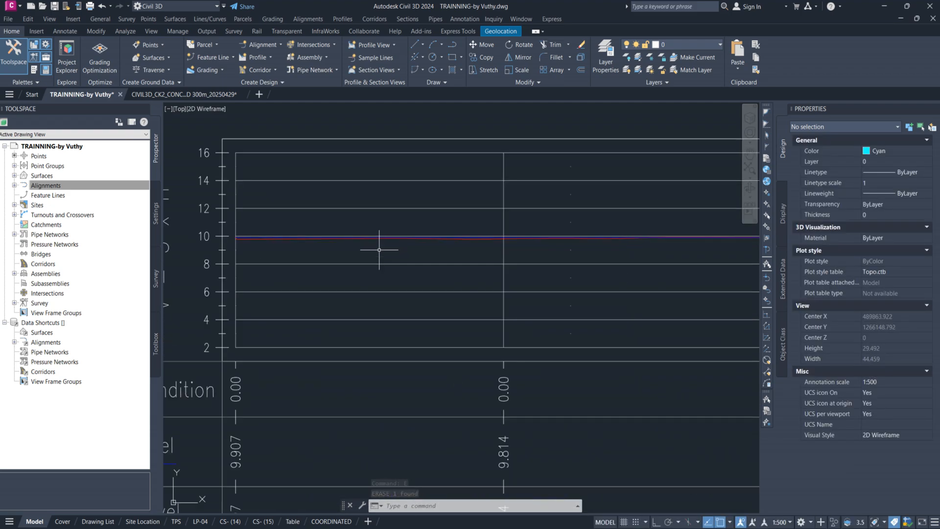
{"action": "scroll", "coordinate": [220, 227], "scroll_direction": "up", "scroll_amount": 8}
{"action": "scroll", "coordinate": [260, 255], "scroll_direction": "down", "scroll_amount": 10}
{"action": "middle_click_drag", "start_coordinate": [269, 285], "coordinate": [290, 249]}
{"action": "scroll", "coordinate": [288, 246], "scroll_direction": "up", "scroll_amount": 4}
Step: Set the vertical exaggeration of the Design Profile View style to 5, matching the V = 5 x H note
{"action": "left_click", "coordinate": [269, 210]}
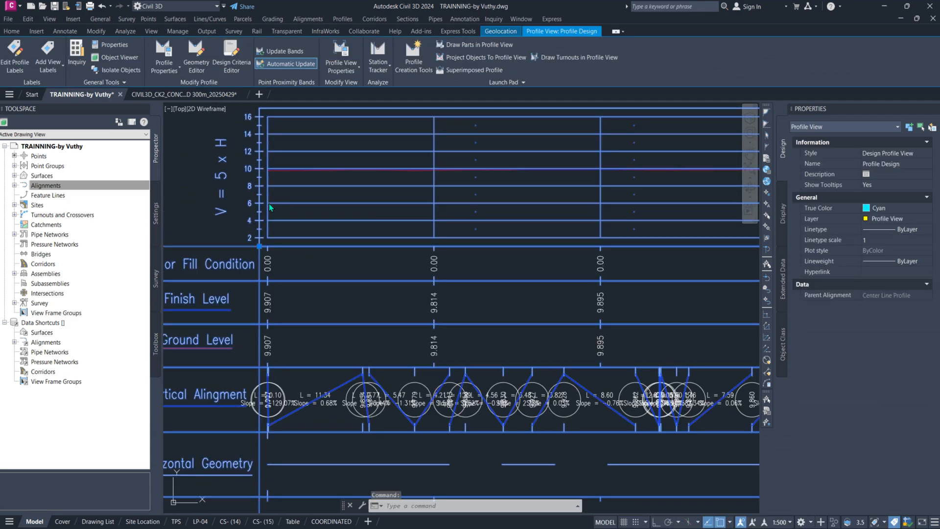
{"action": "right_click", "coordinate": [269, 204]}
{"action": "left_click", "coordinate": [327, 321]}
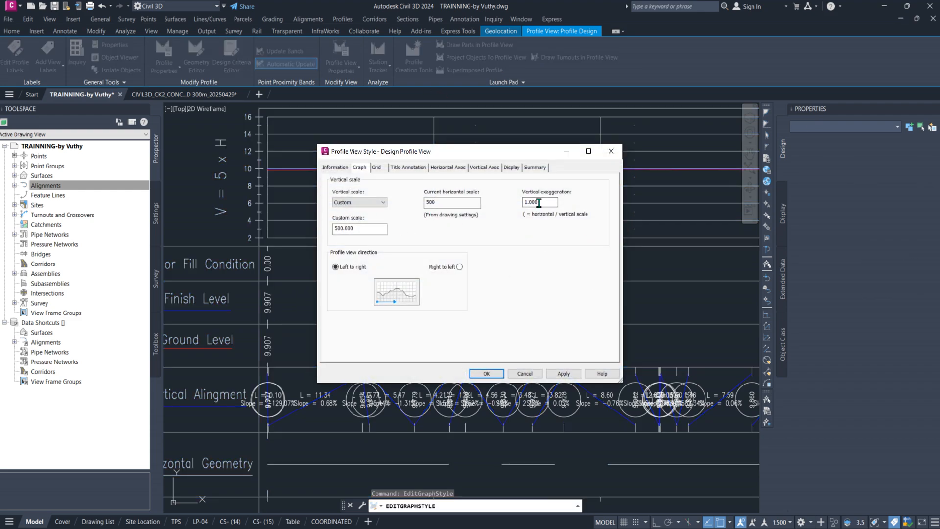
{"action": "key", "text": "Return"}
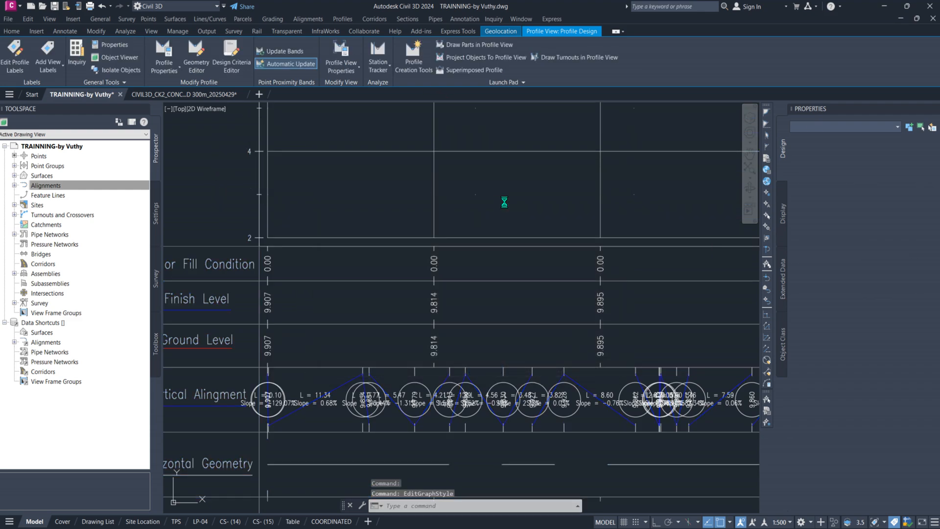
Step: Examine the start of the existing ground line against the design line in the vertically exaggerated profile view
{"action": "scroll", "coordinate": [504, 200], "scroll_direction": "down", "scroll_amount": 5}
{"action": "scroll", "coordinate": [390, 249], "scroll_direction": "up", "scroll_amount": 10}
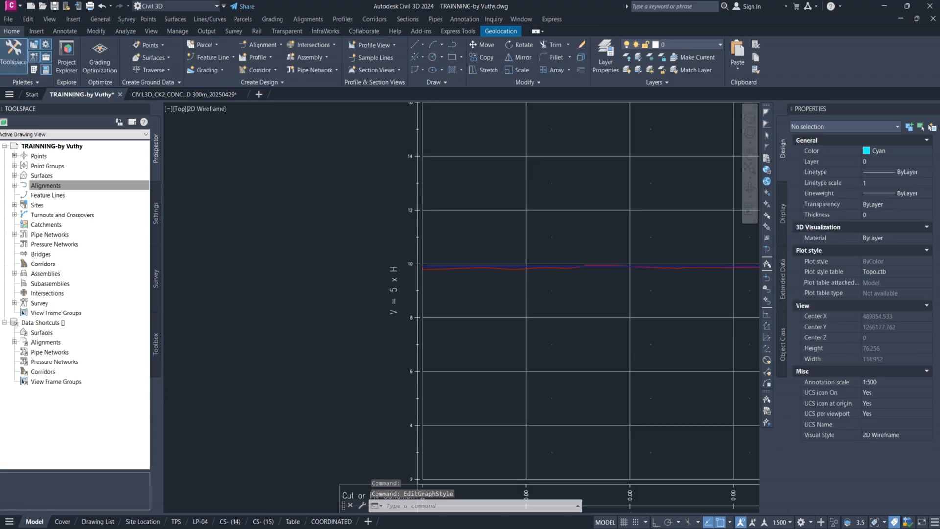
{"action": "scroll", "coordinate": [336, 204], "scroll_direction": "up", "scroll_amount": 18}
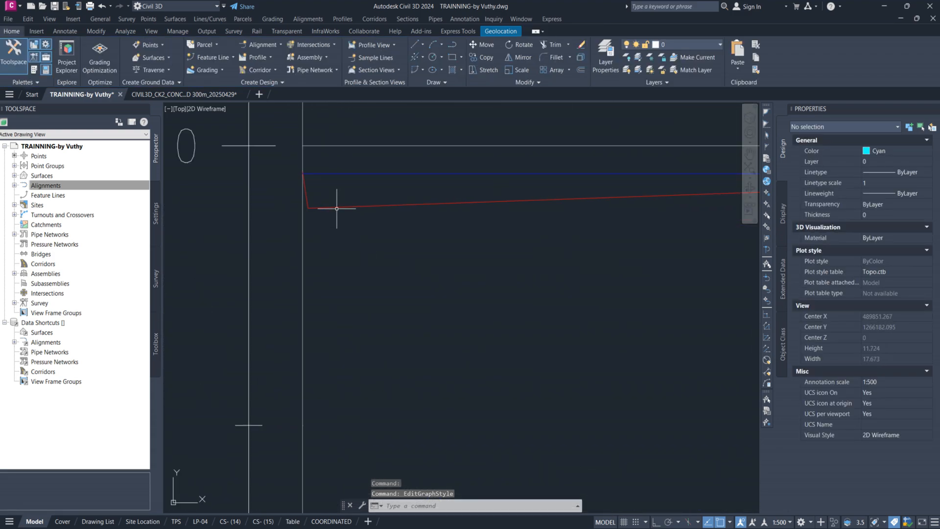
{"action": "scroll", "coordinate": [344, 204], "scroll_direction": "down", "scroll_amount": 20}
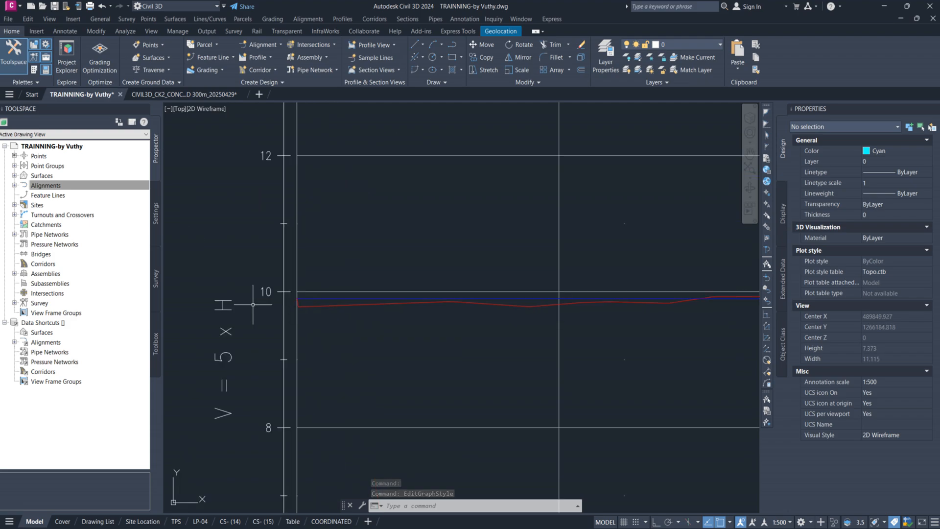
{"action": "scroll", "coordinate": [458, 269], "scroll_direction": "up", "scroll_amount": 8}
{"action": "left_click", "coordinate": [480, 237]}
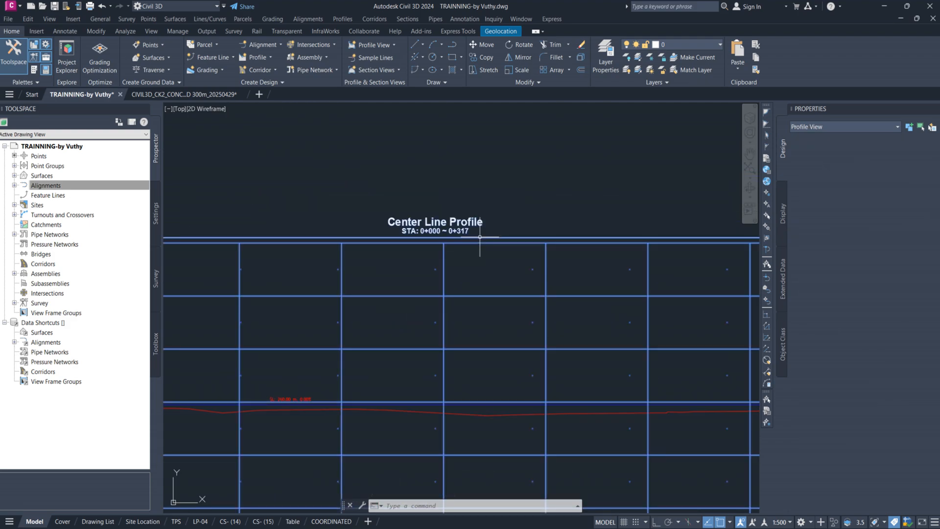
{"action": "right_click", "coordinate": [480, 237]}
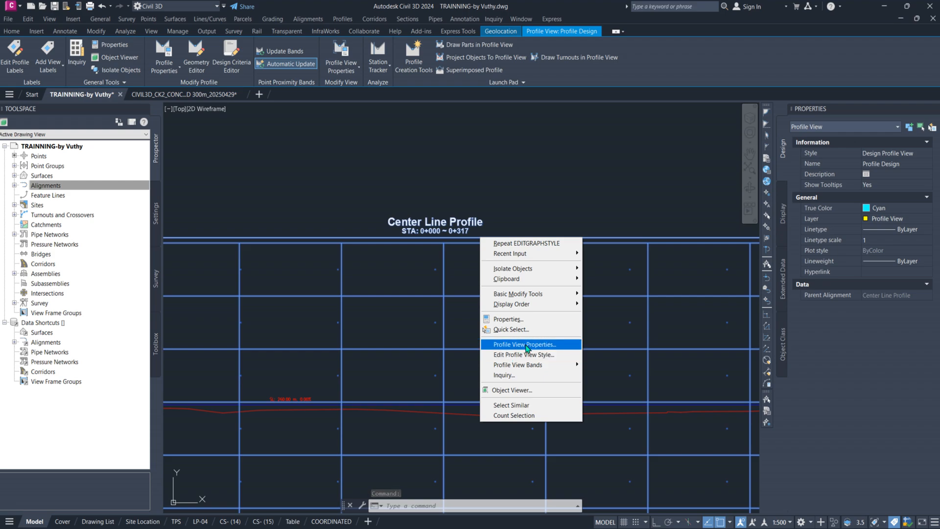
{"action": "left_click", "coordinate": [543, 350]}
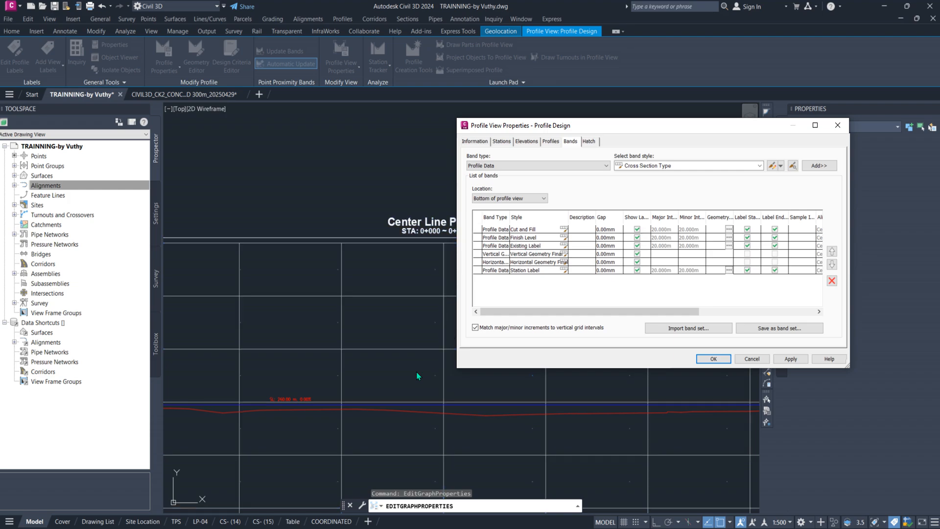
{"action": "left_click", "coordinate": [390, 310]}
{"action": "scroll", "coordinate": [390, 311], "scroll_direction": "down", "scroll_amount": 3}
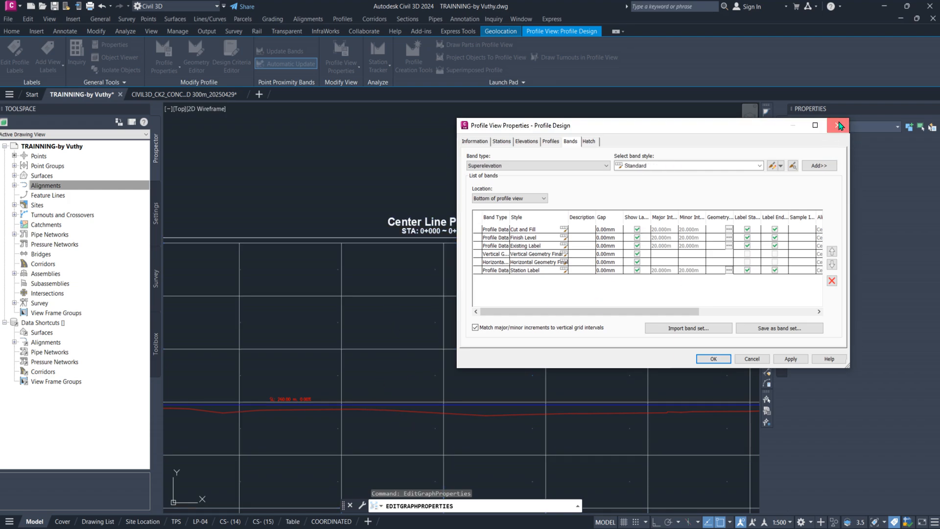
{"action": "left_click", "coordinate": [838, 125]}
Step: Examine the level, vertical alignment, horizontal geometry and station bands beneath the profile view
{"action": "scroll", "coordinate": [457, 281], "scroll_direction": "down", "scroll_amount": 2}
{"action": "middle_click_drag", "start_coordinate": [423, 380], "coordinate": [436, 322]}
{"action": "scroll", "coordinate": [460, 255], "scroll_direction": "down", "scroll_amount": 1}
{"action": "scroll", "coordinate": [340, 312], "scroll_direction": "up", "scroll_amount": 1}
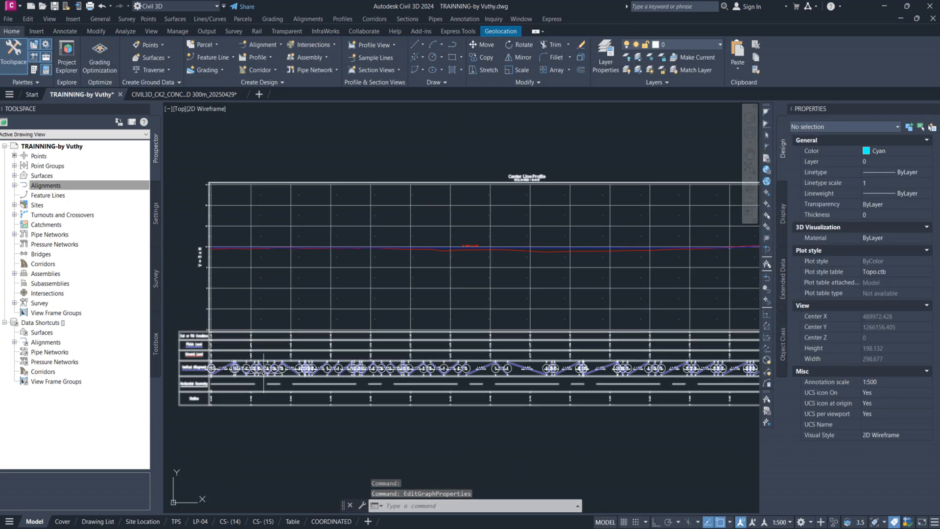
{"action": "scroll", "coordinate": [275, 343], "scroll_direction": "up", "scroll_amount": 2}
{"action": "scroll", "coordinate": [276, 338], "scroll_direction": "down", "scroll_amount": 5}
{"action": "scroll", "coordinate": [367, 372], "scroll_direction": "up", "scroll_amount": 3}
{"action": "scroll", "coordinate": [441, 399], "scroll_direction": "up", "scroll_amount": 2}
{"action": "scroll", "coordinate": [457, 410], "scroll_direction": "down", "scroll_amount": 2}
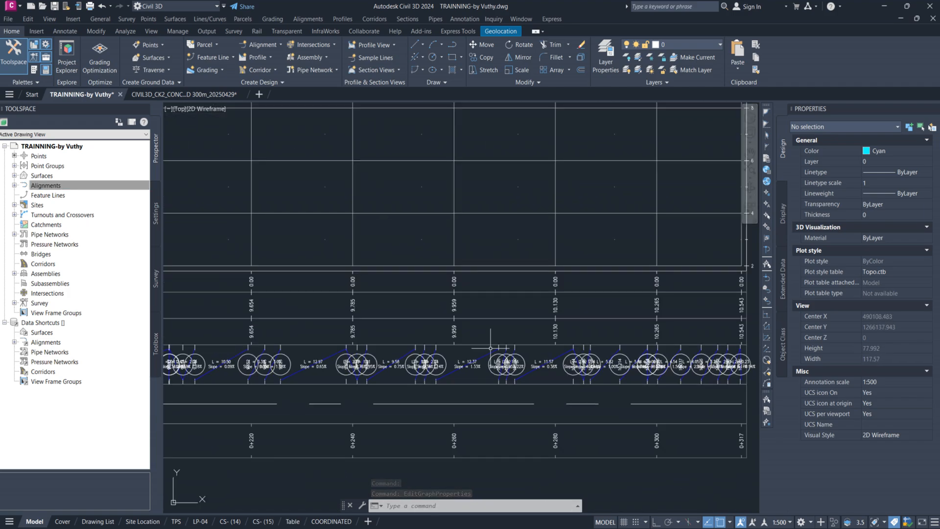
Step: Open the profile view's band properties, widen the profile columns, and set Profile1 of the Cut and Fill band to Profile Design
{"action": "scroll", "coordinate": [471, 338], "scroll_direction": "down", "scroll_amount": 1}
{"action": "left_click", "coordinate": [424, 266]}
{"action": "right_click", "coordinate": [424, 265]}
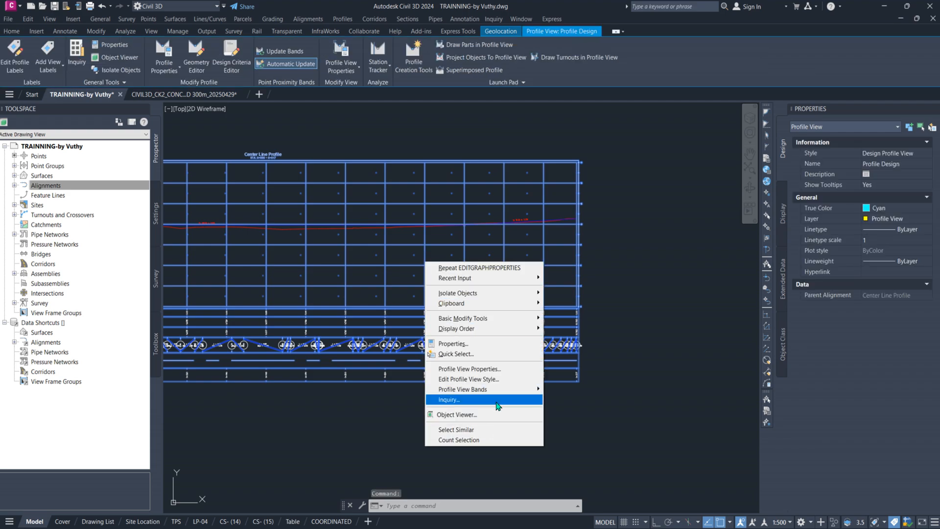
{"action": "left_click", "coordinate": [510, 370]}
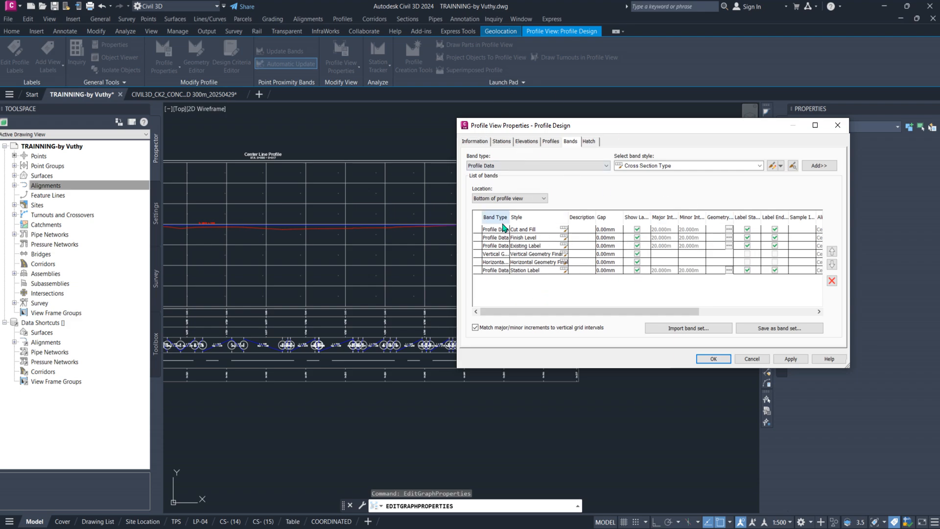
{"action": "left_click_drag", "start_coordinate": [538, 316], "coordinate": [687, 319]}
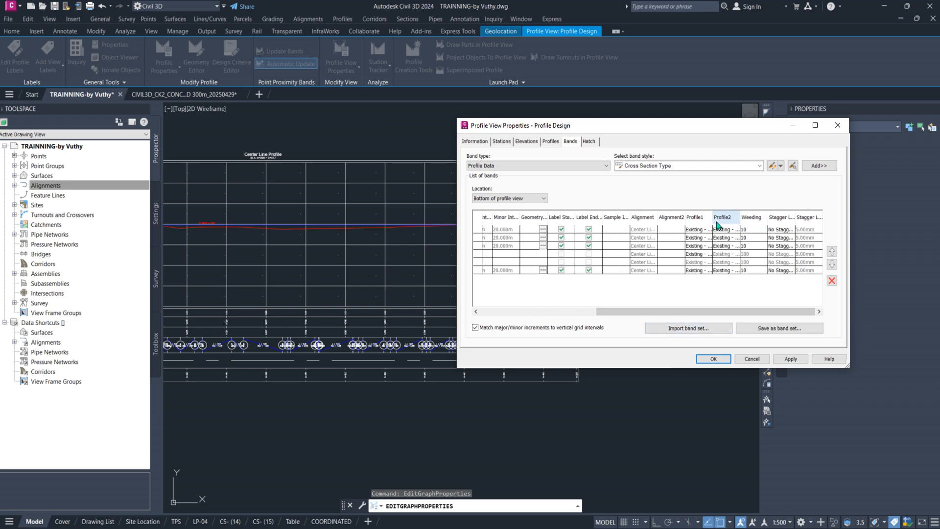
{"action": "left_click_drag", "start_coordinate": [713, 217], "coordinate": [773, 218]}
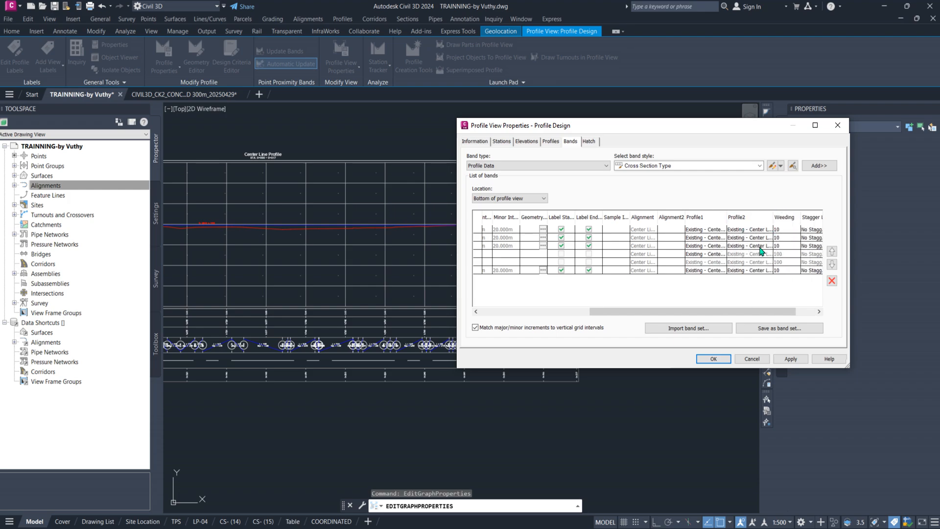
{"action": "left_click", "coordinate": [714, 230]}
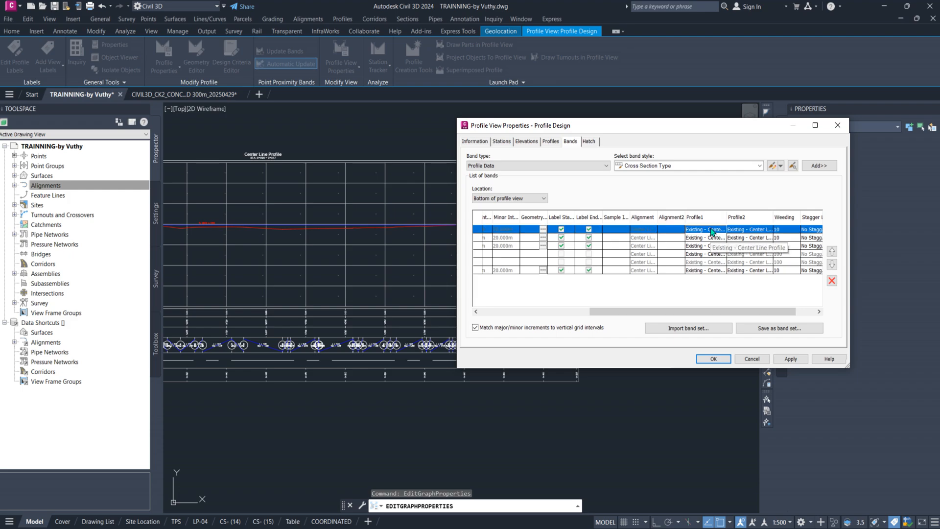
{"action": "left_click", "coordinate": [712, 231]}
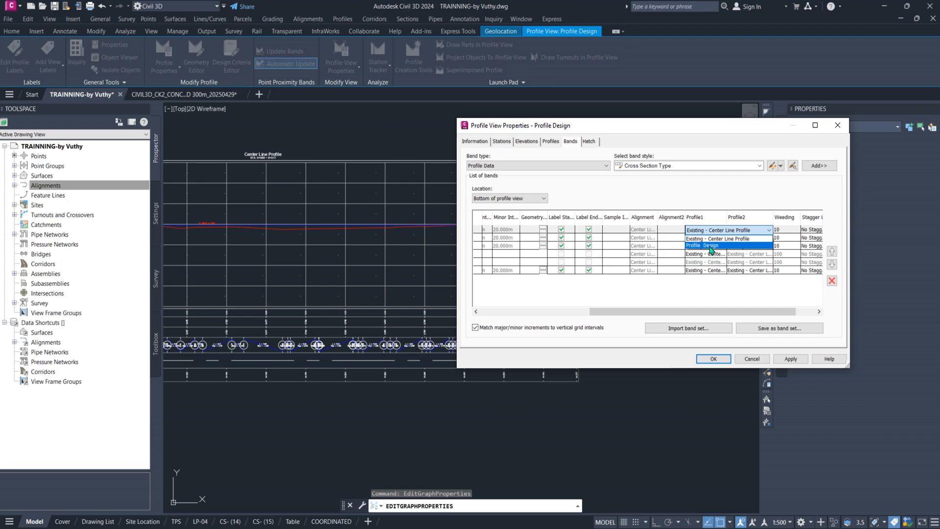
{"action": "left_click", "coordinate": [711, 246]}
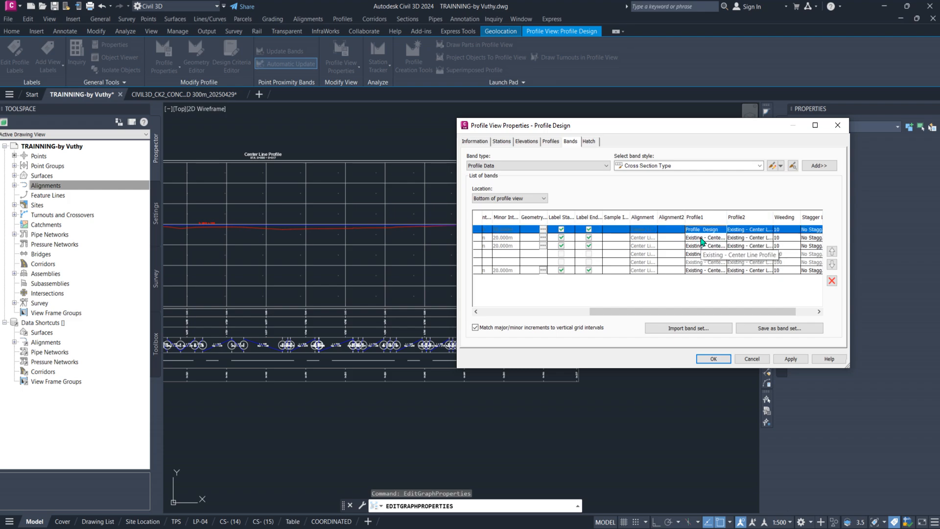
Step: Set Profile1 to Profile Design for the Finish Level and Existing Label bands
{"action": "left_click", "coordinate": [705, 238]}
{"action": "left_click", "coordinate": [706, 238]}
{"action": "left_click", "coordinate": [707, 254]}
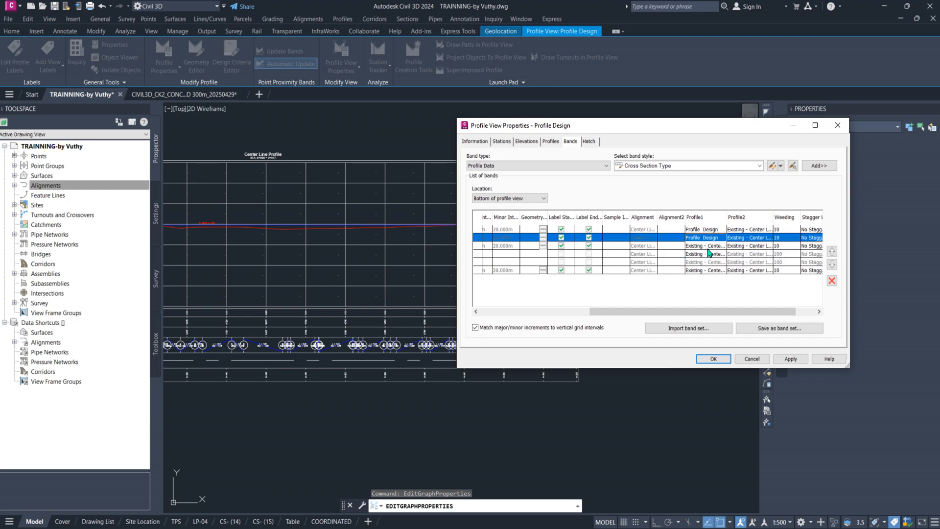
{"action": "left_click", "coordinate": [711, 246]}
{"action": "left_click", "coordinate": [713, 254]}
Step: Assign Profile Design as Profile1 of the vertical geometry band and the Station Label band
{"action": "left_click", "coordinate": [713, 253]}
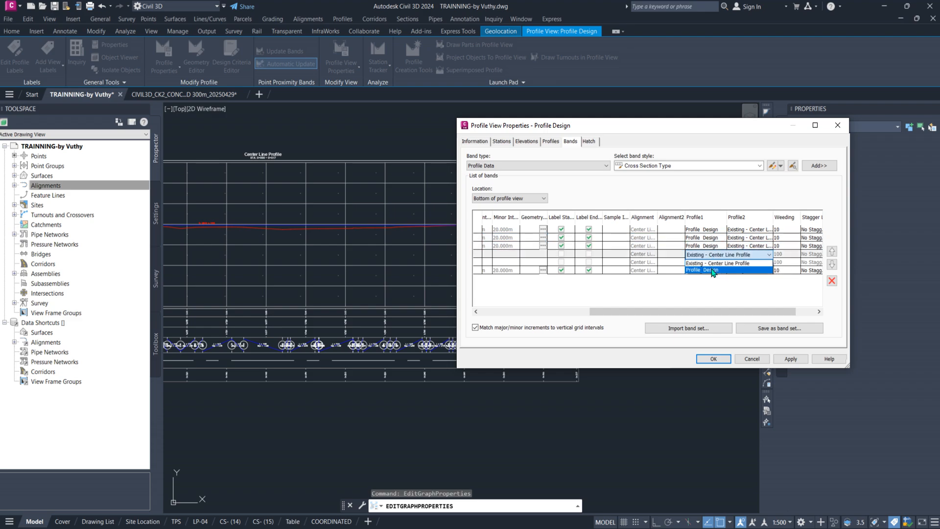
{"action": "left_click", "coordinate": [713, 270]}
{"action": "left_click", "coordinate": [714, 270]}
{"action": "left_click", "coordinate": [714, 271]}
{"action": "left_click", "coordinate": [714, 286]}
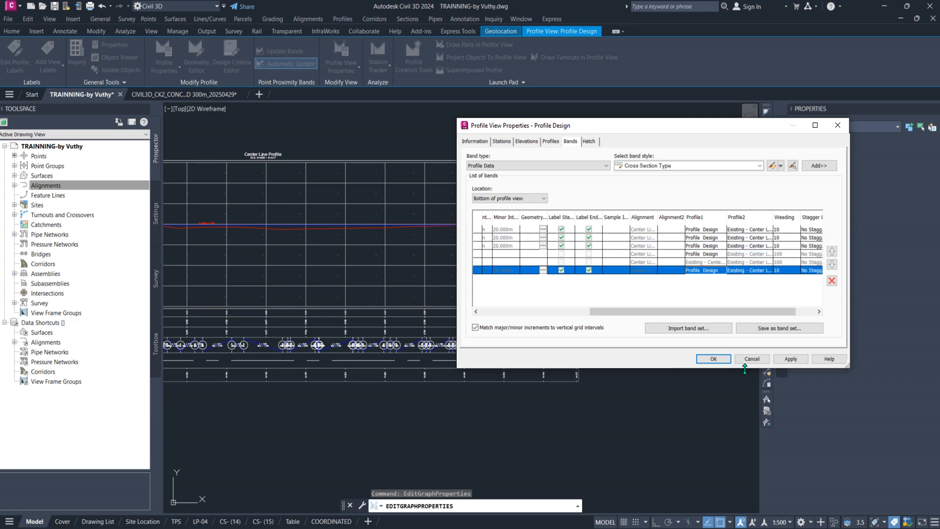
Step: Set Profile2 to Profile Design for the Cut and Fill band and Existing - Center Line Profile for the Finish Level band
{"action": "mouse_move", "coordinate": [703, 314]}
{"action": "left_mouse_down"}
{"action": "mouse_move", "coordinate": [594, 314]}
{"action": "mouse_move", "coordinate": [717, 314]}
{"action": "left_mouse_up"}
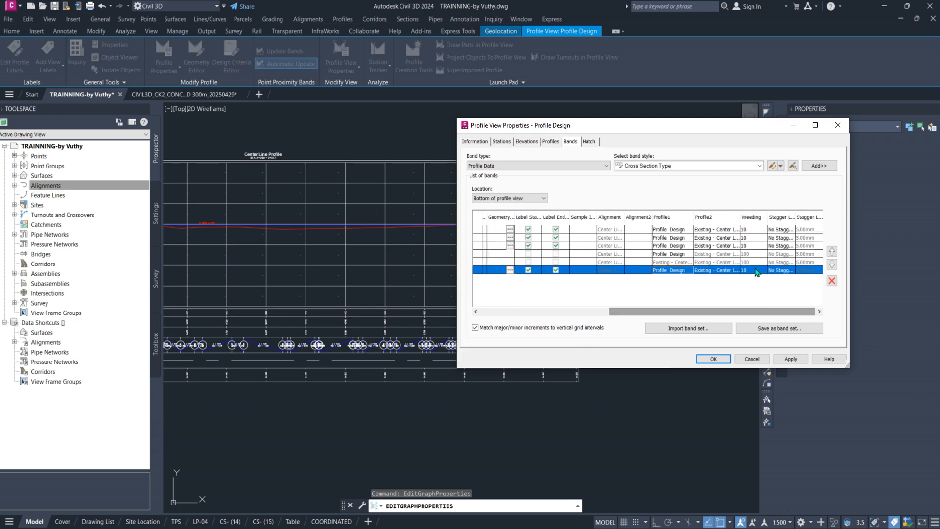
{"action": "left_click", "coordinate": [718, 231]}
{"action": "left_click", "coordinate": [716, 230]}
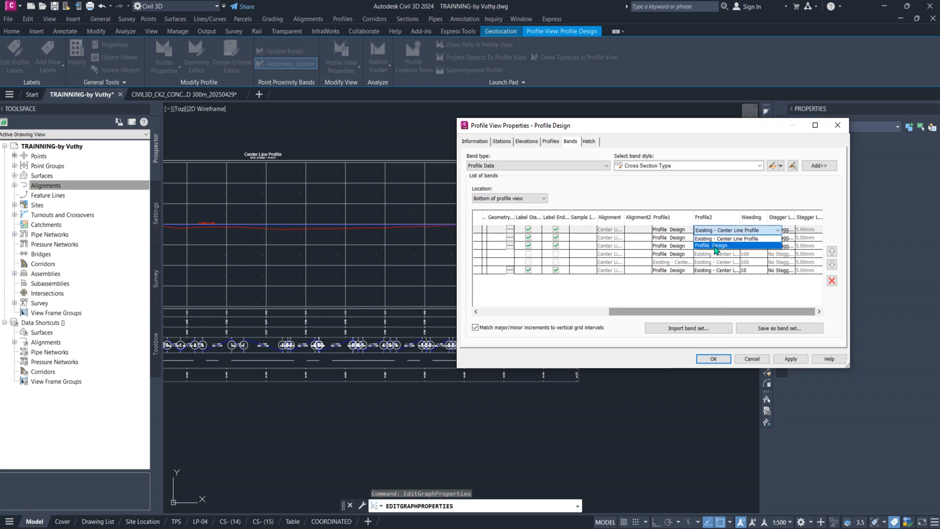
{"action": "left_click", "coordinate": [716, 246]}
{"action": "left_click_drag", "start_coordinate": [686, 311], "coordinate": [765, 315]}
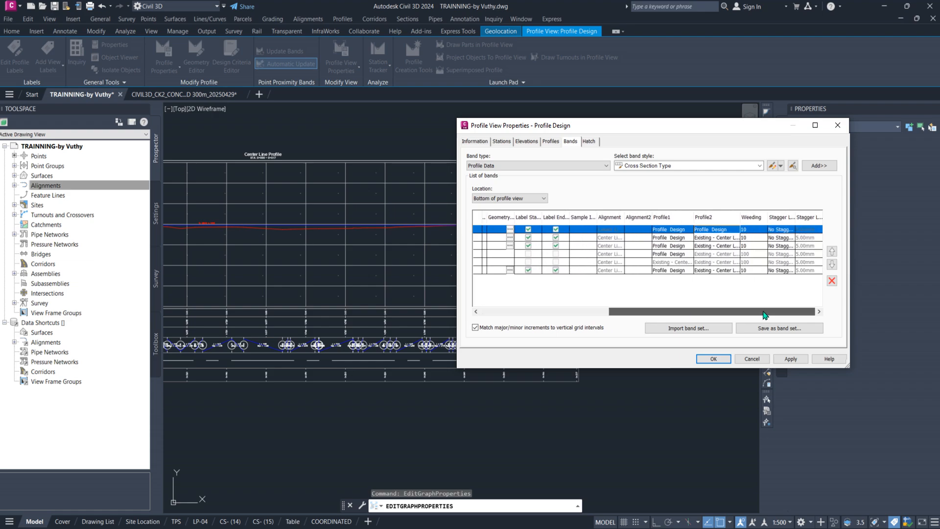
{"action": "left_click", "coordinate": [717, 240]}
{"action": "left_click", "coordinate": [717, 238]}
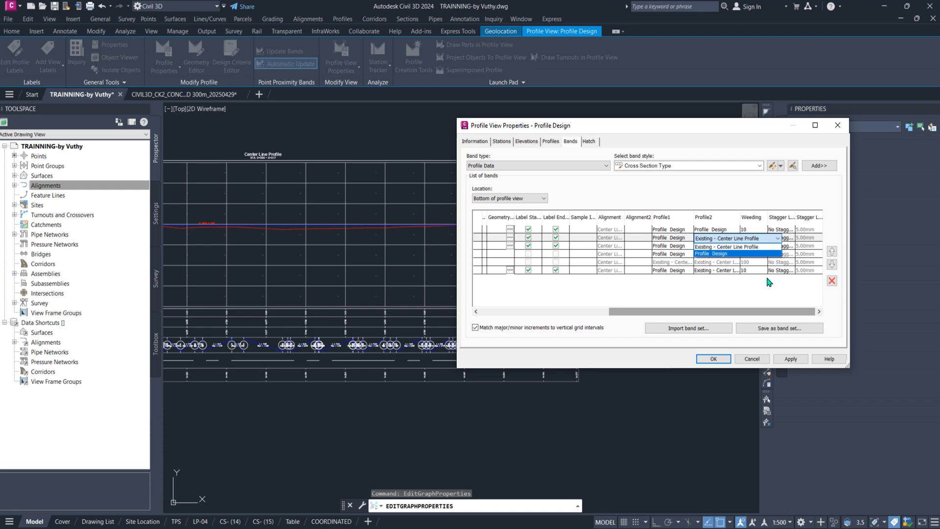
{"action": "left_click", "coordinate": [717, 247]}
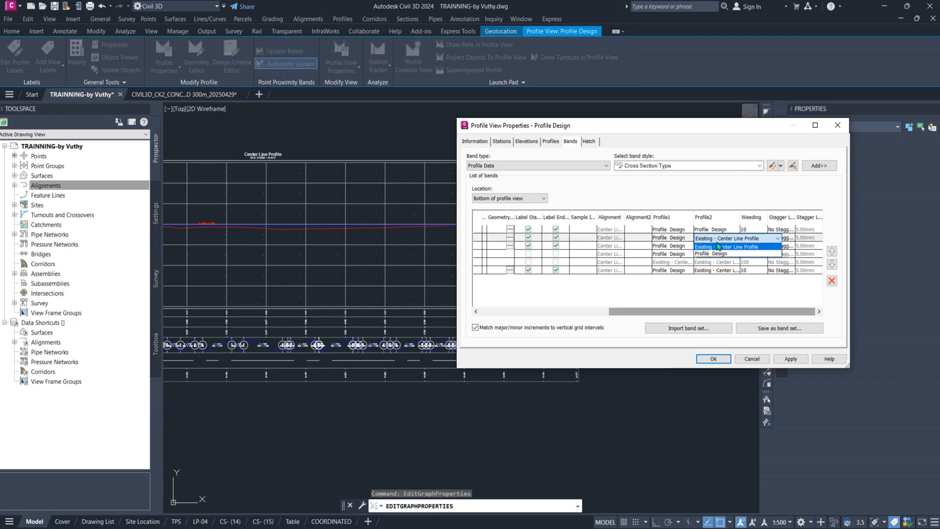
Step: Set Profile2 to Profile Design for the Existing Label and Station Label bands and apply the changes
{"action": "left_click", "coordinate": [674, 248]}
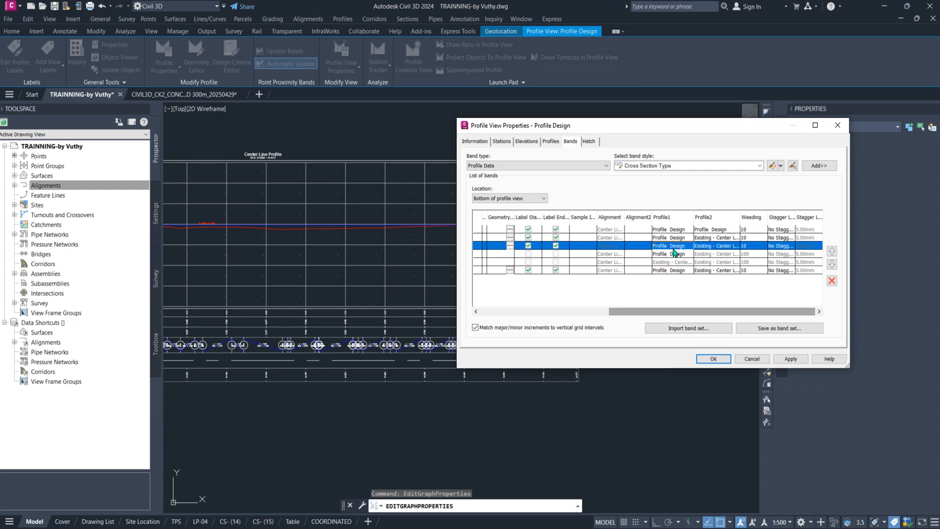
{"action": "left_click", "coordinate": [714, 248]}
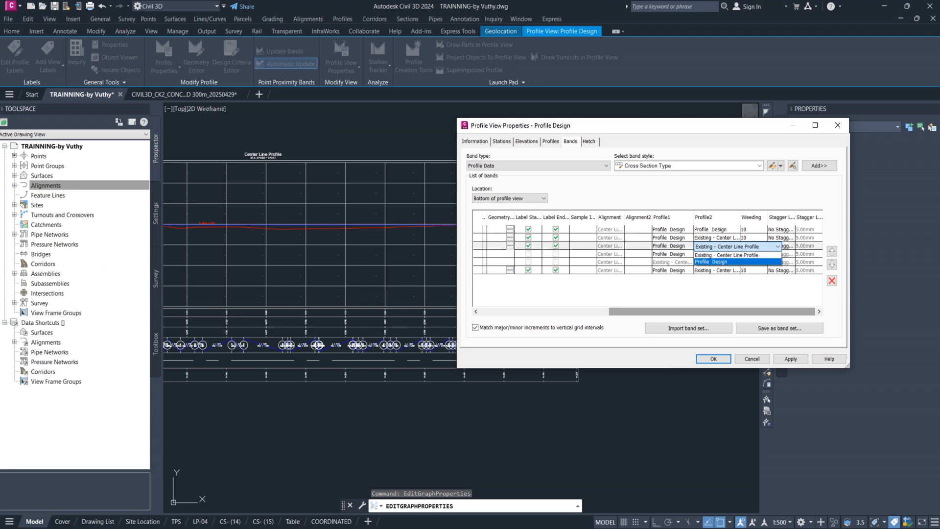
{"action": "left_click", "coordinate": [711, 262]}
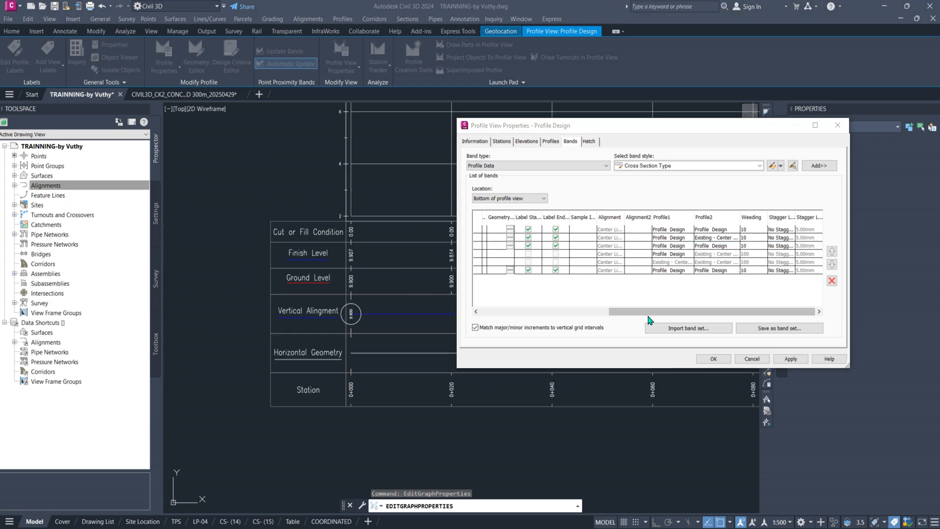
Step: Review the Profile2 assignments of the Cut and Fill and Finish Level bands
{"action": "left_click", "coordinate": [681, 311]}
{"action": "left_click", "coordinate": [716, 230]}
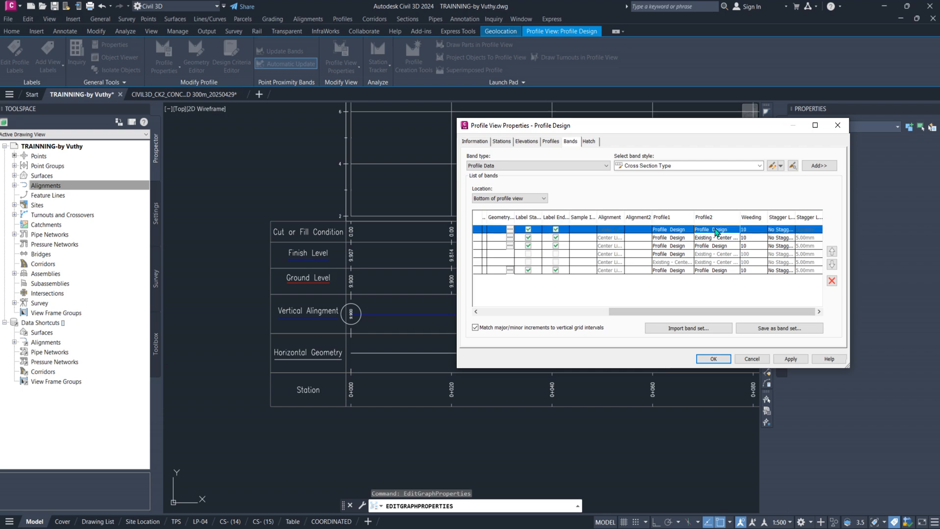
{"action": "left_click", "coordinate": [716, 231]}
{"action": "left_click", "coordinate": [718, 239]}
{"action": "left_click", "coordinate": [718, 239]}
{"action": "left_click", "coordinate": [718, 240]}
{"action": "left_click_drag", "start_coordinate": [704, 316], "coordinate": [683, 309]}
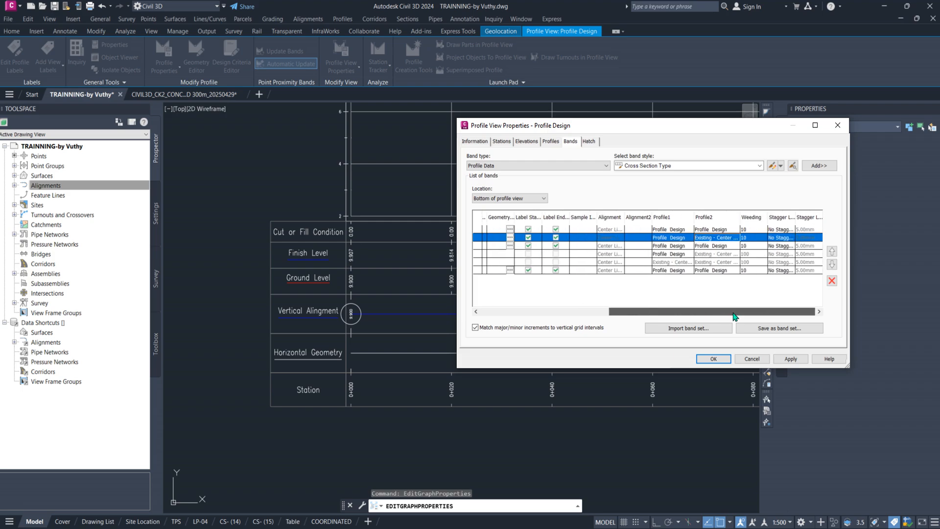
Step: Recheck the Profile2 assignments of the bottom profile data bands and accept the profile view properties
{"action": "left_click", "coordinate": [723, 239]}
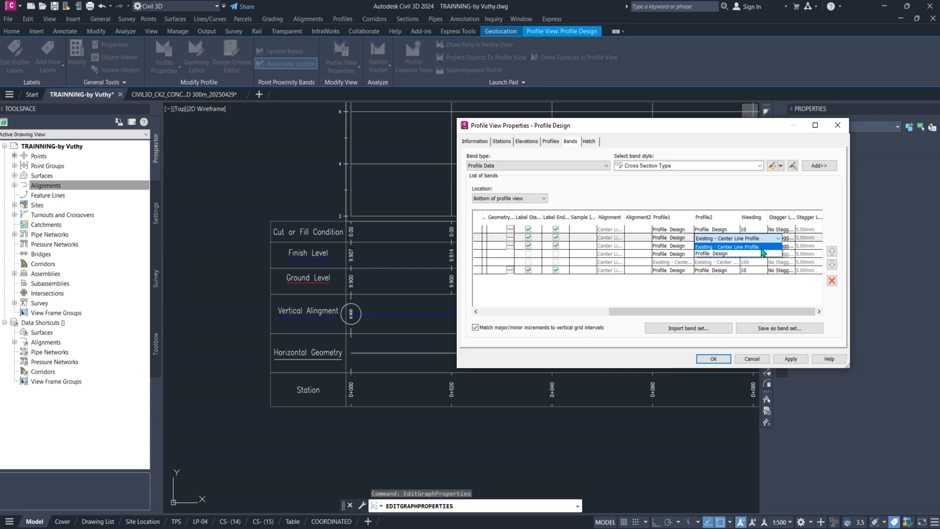
{"action": "left_click", "coordinate": [685, 231]}
{"action": "left_click", "coordinate": [724, 246]}
{"action": "left_click", "coordinate": [724, 247]}
{"action": "left_click", "coordinate": [723, 255]}
{"action": "left_click", "coordinate": [720, 270]}
{"action": "left_click", "coordinate": [720, 270]}
{"action": "left_click", "coordinate": [725, 278]}
{"action": "left_click", "coordinate": [791, 359]}
{"action": "left_click", "coordinate": [714, 359]}
Step: Examine the level values and the length and slope labels in the Vertical Alignment band along the profile view
{"action": "scroll", "coordinate": [343, 309], "scroll_direction": "up", "scroll_amount": 3}
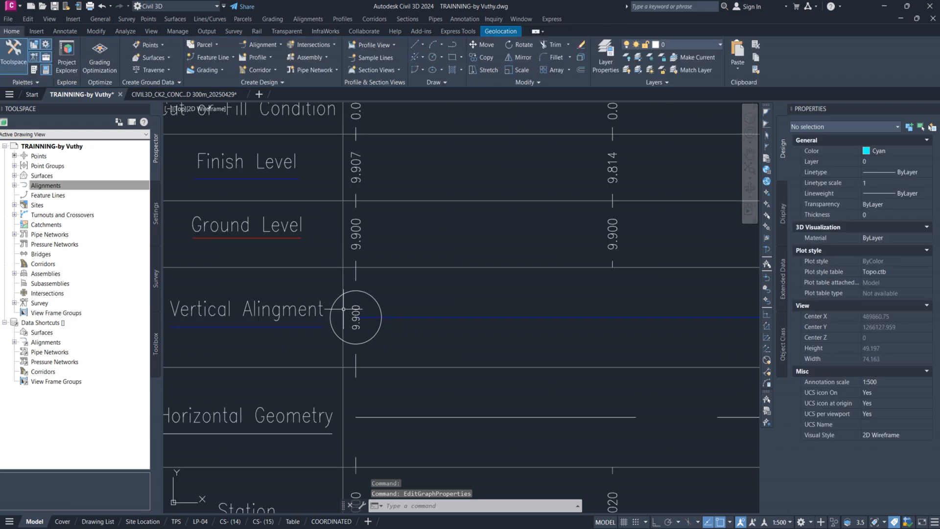
{"action": "scroll", "coordinate": [356, 313], "scroll_direction": "down", "scroll_amount": 5}
{"action": "scroll", "coordinate": [436, 294], "scroll_direction": "up", "scroll_amount": 6}
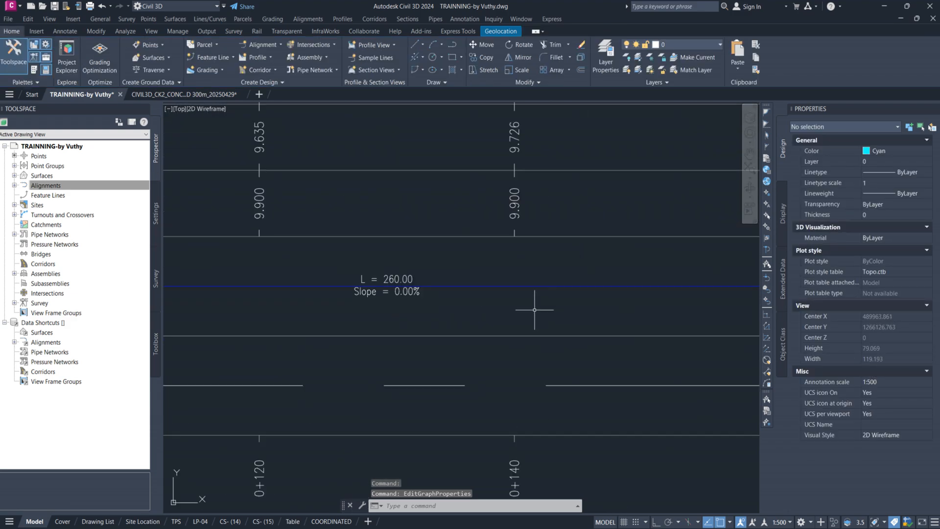
{"action": "scroll", "coordinate": [363, 298], "scroll_direction": "up", "scroll_amount": 4}
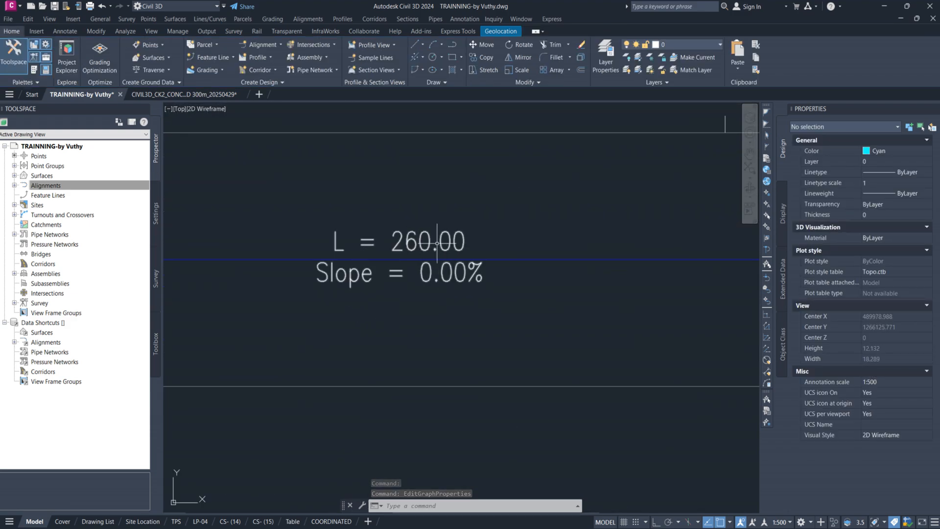
{"action": "scroll", "coordinate": [476, 280], "scroll_direction": "down", "scroll_amount": 2}
{"action": "scroll", "coordinate": [487, 304], "scroll_direction": "down", "scroll_amount": 3}
{"action": "middle_click_drag", "start_coordinate": [684, 300], "coordinate": [251, 297]}
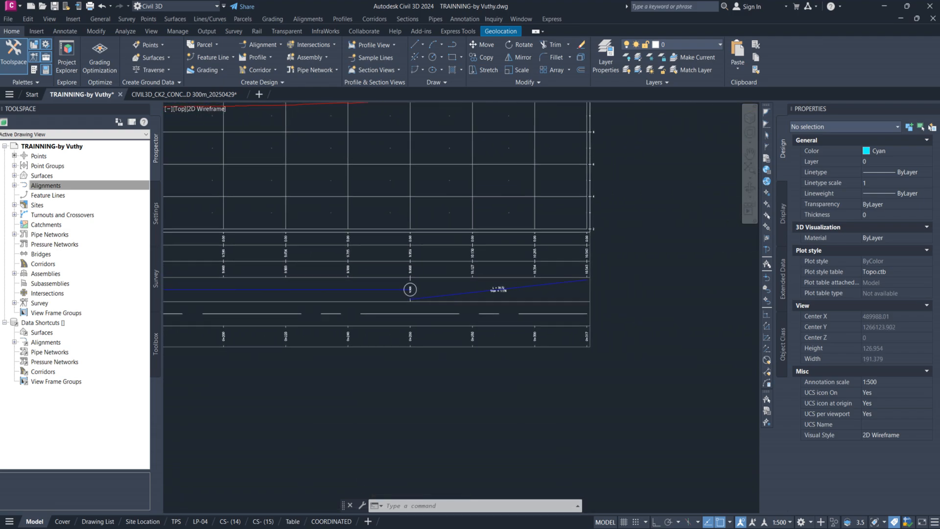
{"action": "scroll", "coordinate": [374, 304], "scroll_direction": "up", "scroll_amount": 4}
{"action": "scroll", "coordinate": [443, 319], "scroll_direction": "up", "scroll_amount": 2}
{"action": "scroll", "coordinate": [713, 285], "scroll_direction": "up", "scroll_amount": 1}
{"action": "middle_click_drag", "start_coordinate": [713, 284], "coordinate": [557, 289]}
{"action": "scroll", "coordinate": [413, 268], "scroll_direction": "up", "scroll_amount": 2}
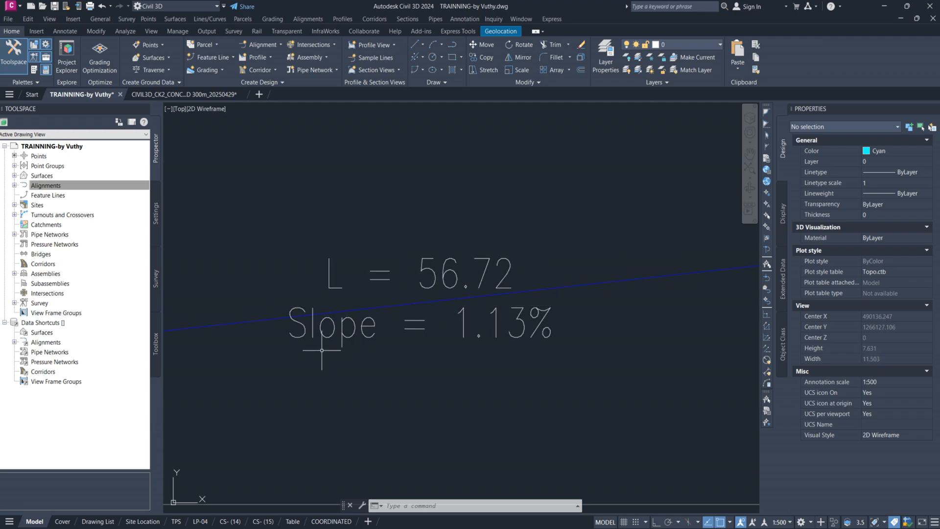
{"action": "scroll", "coordinate": [453, 323], "scroll_direction": "down", "scroll_amount": 2}
{"action": "scroll", "coordinate": [452, 324], "scroll_direction": "down", "scroll_amount": 5}
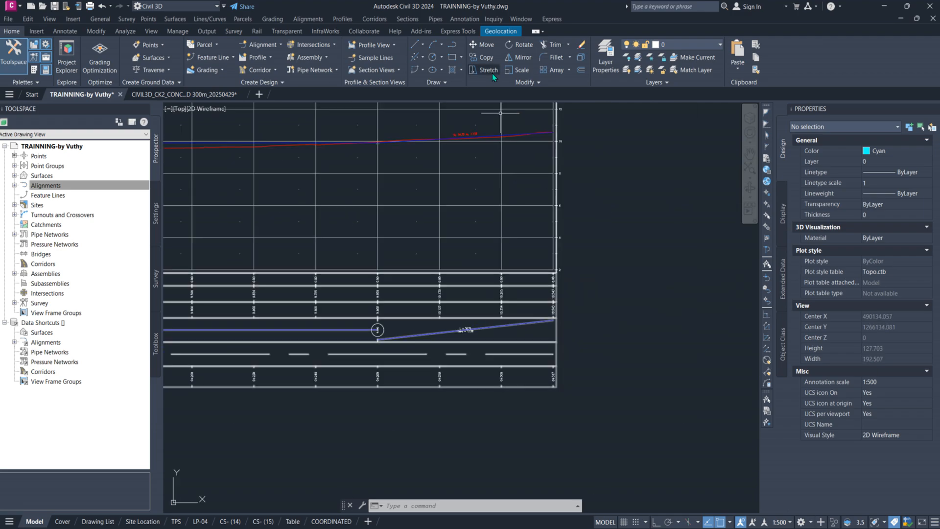
Step: Compare the design profile and its grade labels with the bands beneath the end of the profile view
{"action": "scroll", "coordinate": [482, 108], "scroll_direction": "up", "scroll_amount": 2}
{"action": "scroll", "coordinate": [416, 174], "scroll_direction": "up", "scroll_amount": 2}
{"action": "scroll", "coordinate": [468, 183], "scroll_direction": "down", "scroll_amount": 4}
{"action": "scroll", "coordinate": [473, 303], "scroll_direction": "up", "scroll_amount": 2}
{"action": "middle_click_drag", "start_coordinate": [459, 298], "coordinate": [537, 324]}
{"action": "scroll", "coordinate": [635, 226], "scroll_direction": "up", "scroll_amount": 2}
{"action": "scroll", "coordinate": [557, 258], "scroll_direction": "down", "scroll_amount": 10}
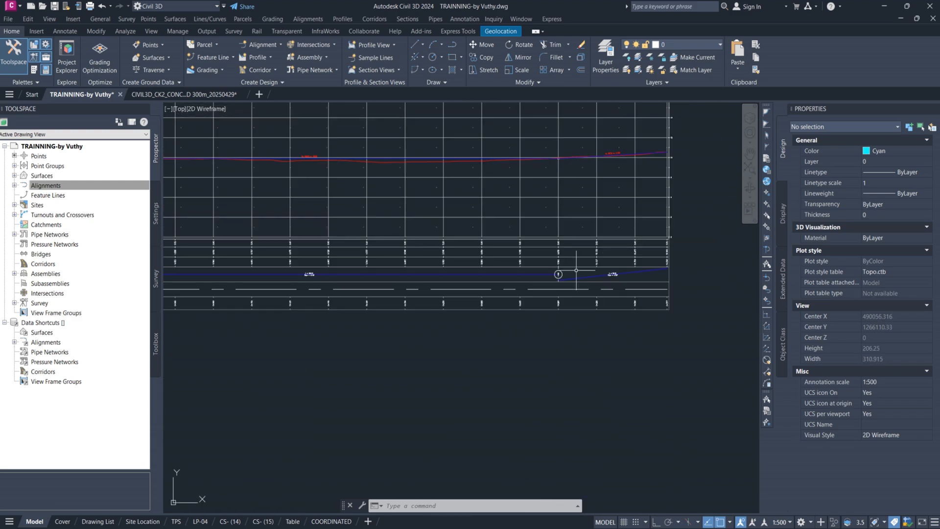
{"action": "scroll", "coordinate": [490, 265], "scroll_direction": "up", "scroll_amount": 4}
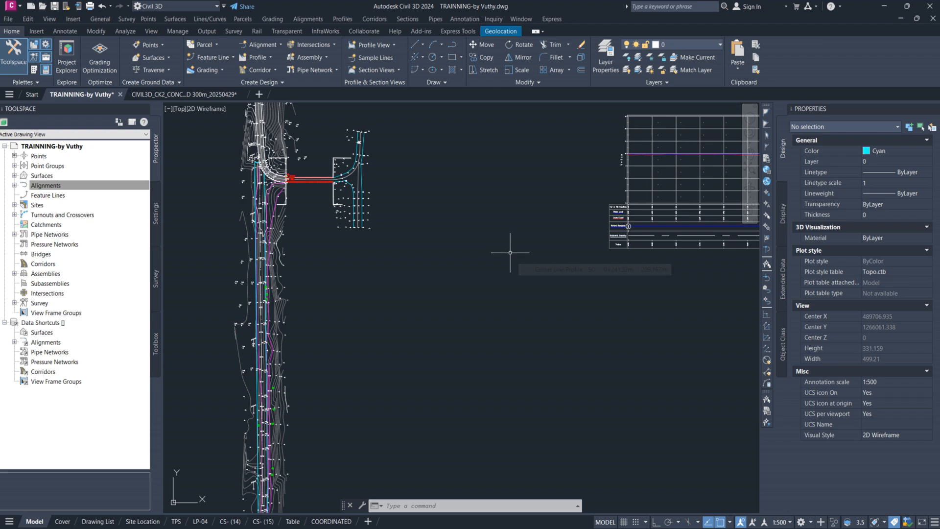